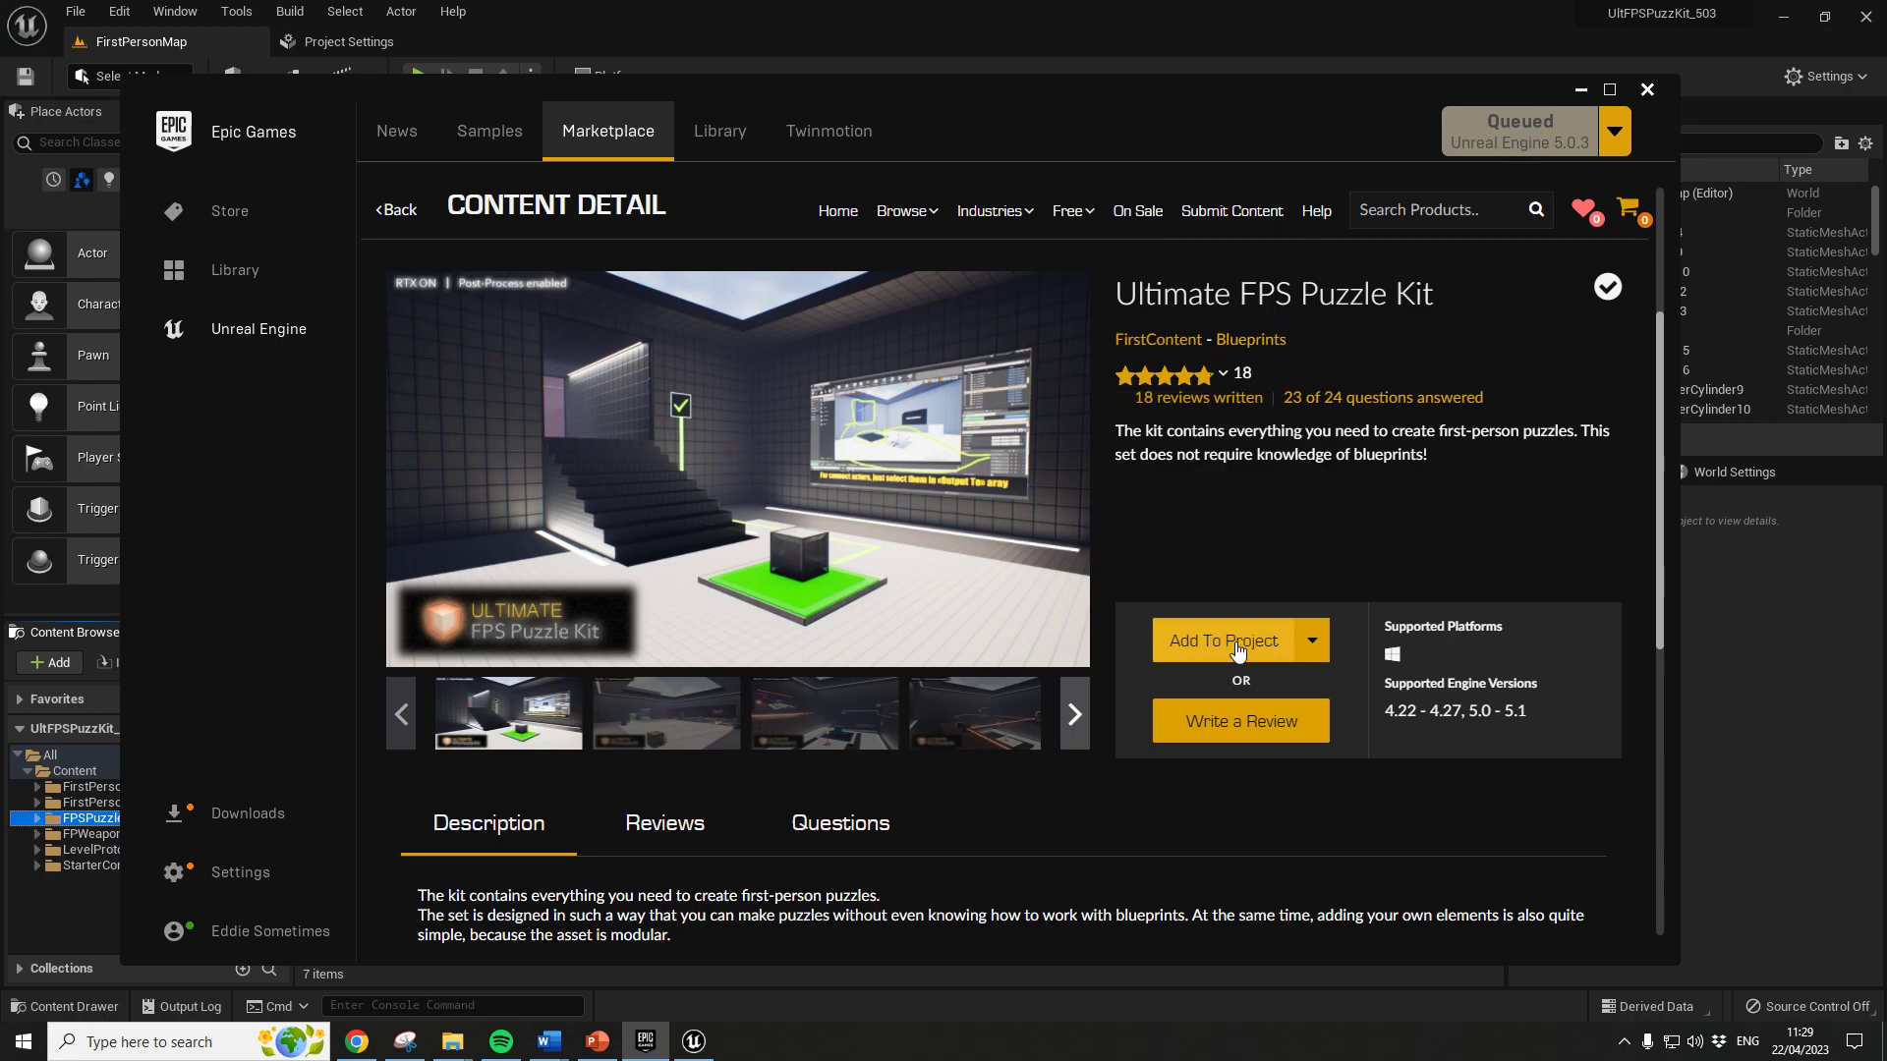
Review the Ultimate FPS Puzzle Kit marketplace page and the opening install instructions in the Word setup guide
left_click(1578, 91)
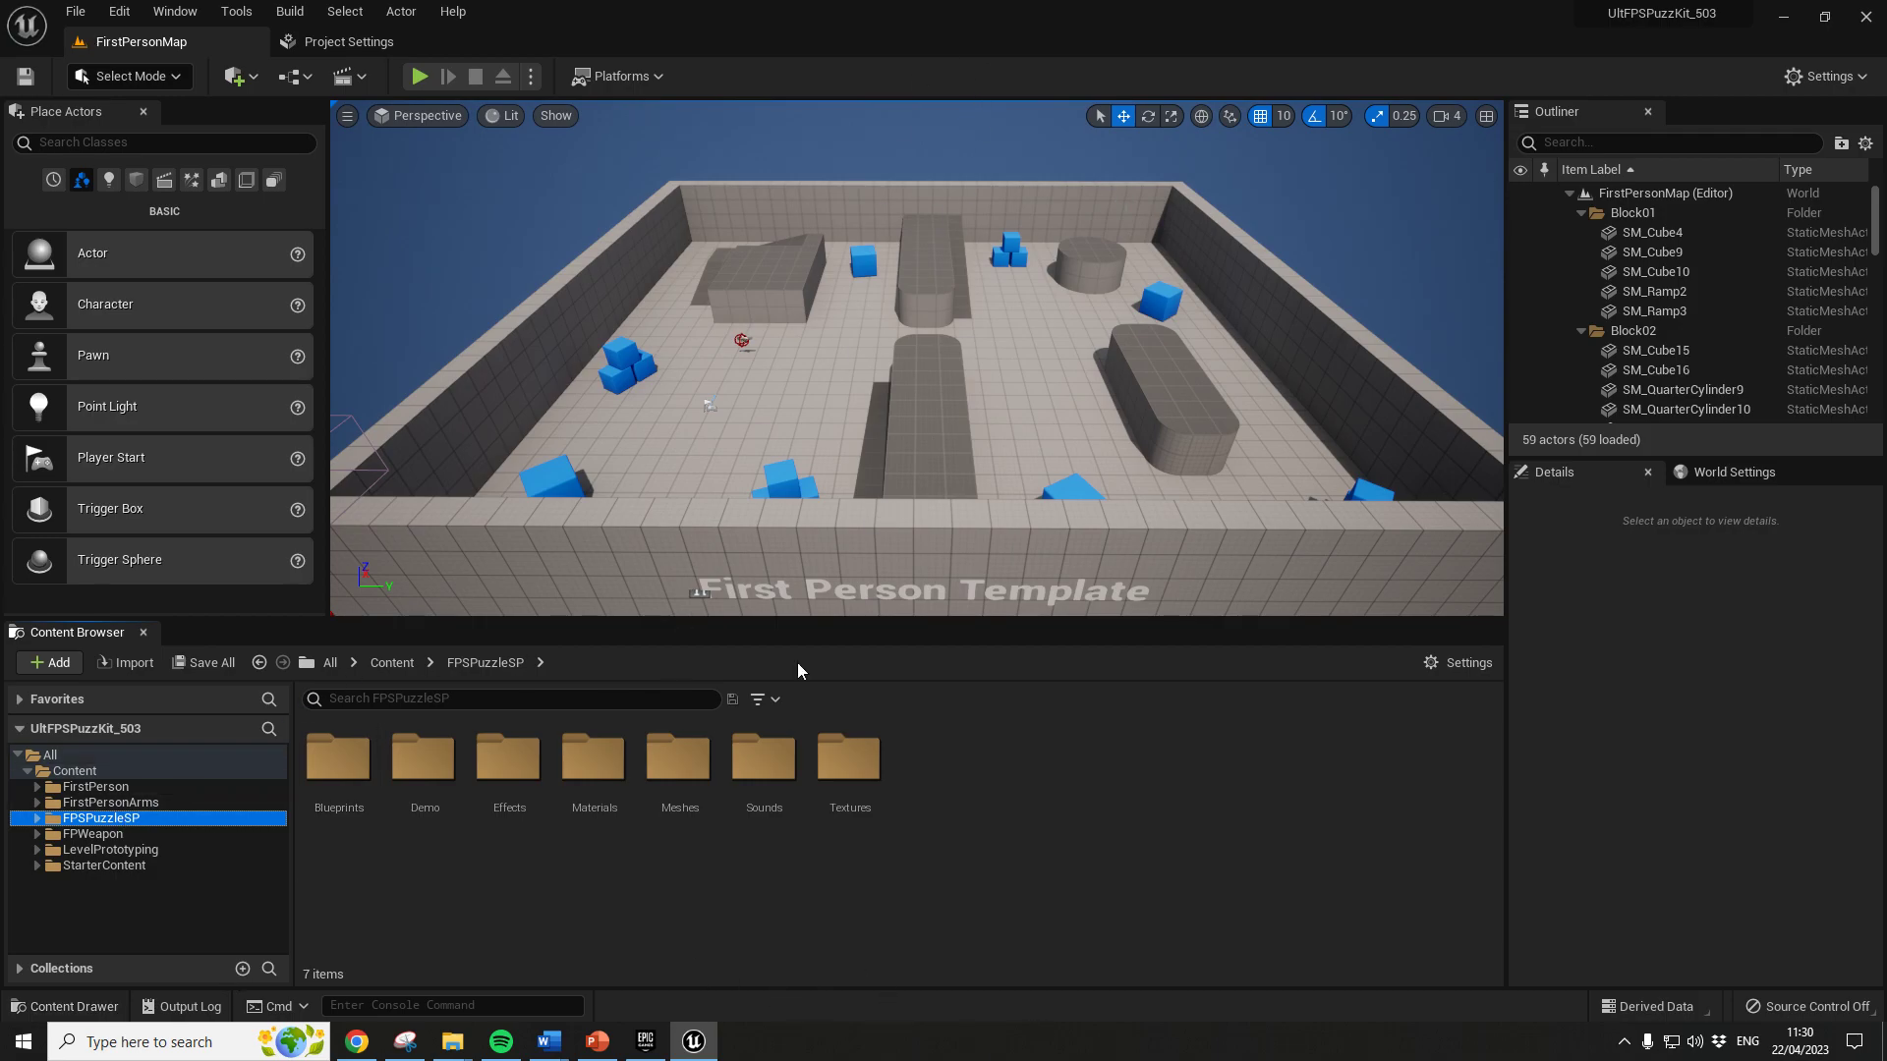
left_click(647, 1043)
scroll(1058, 698, "down", 3)
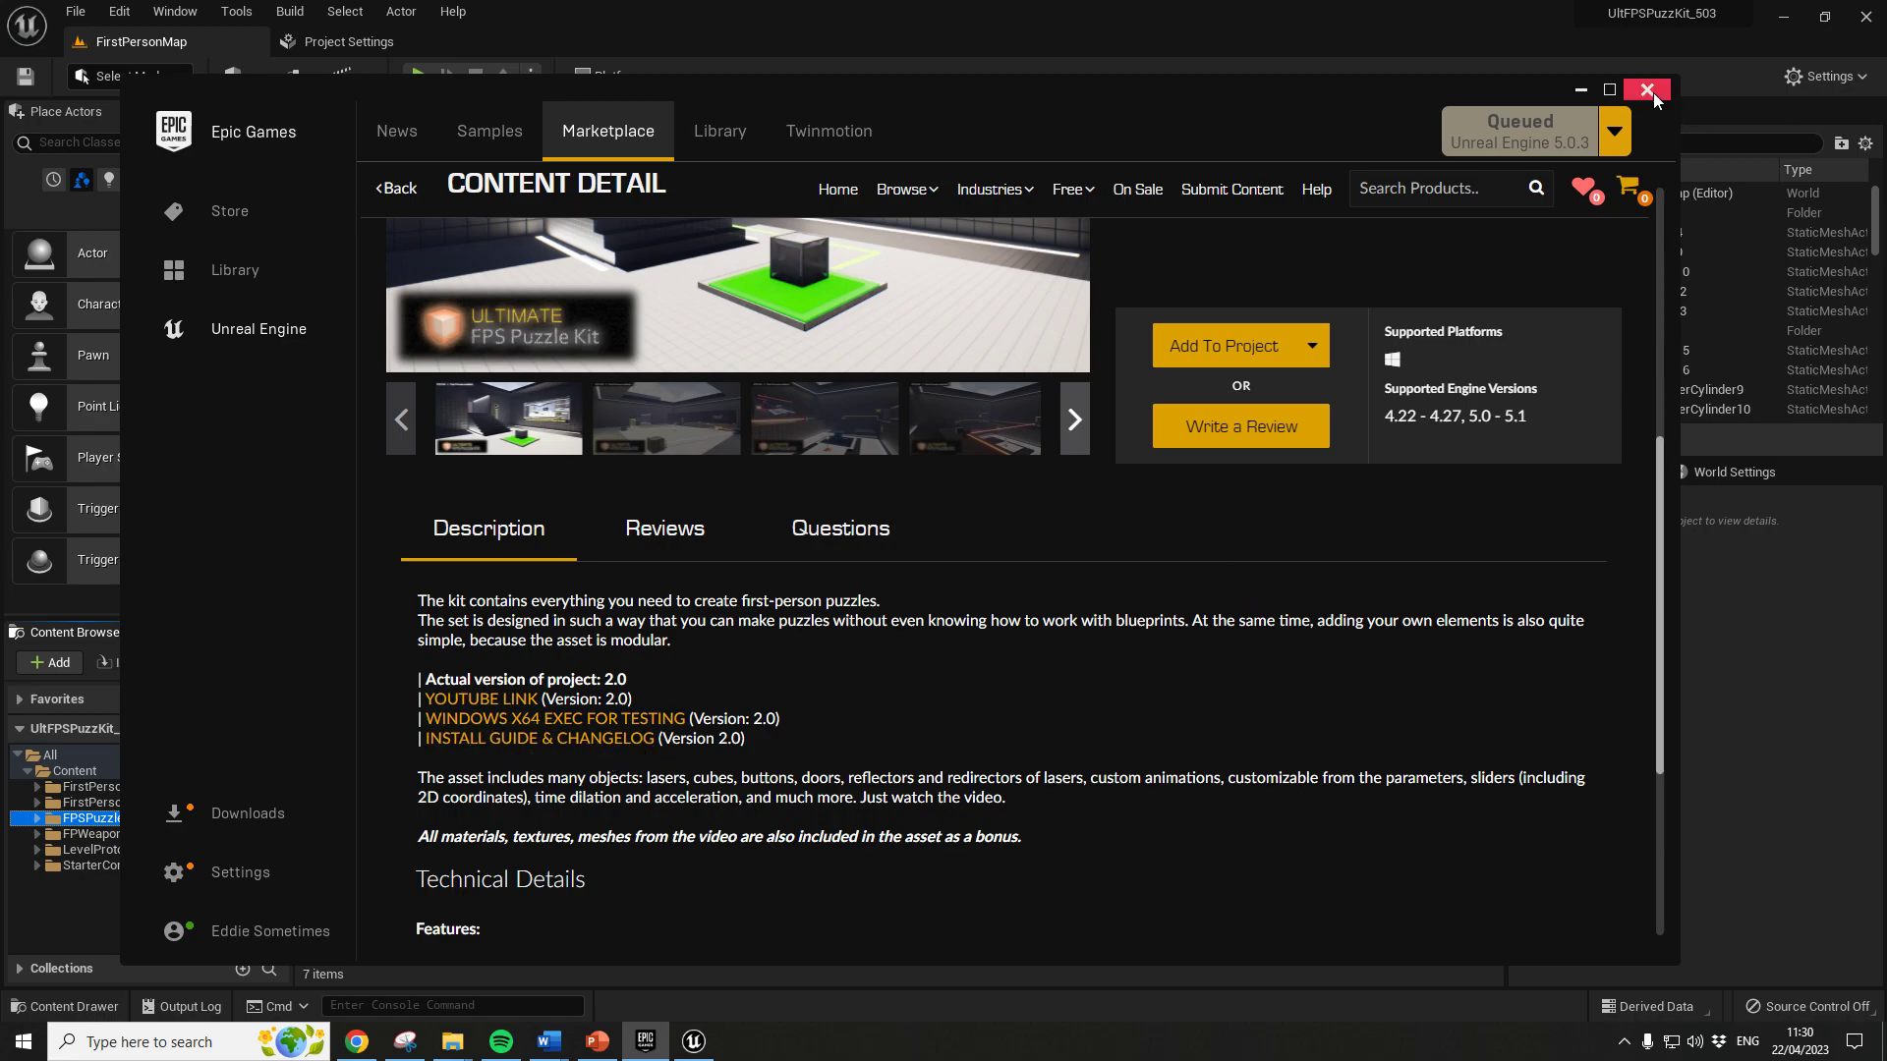
left_click(1581, 89)
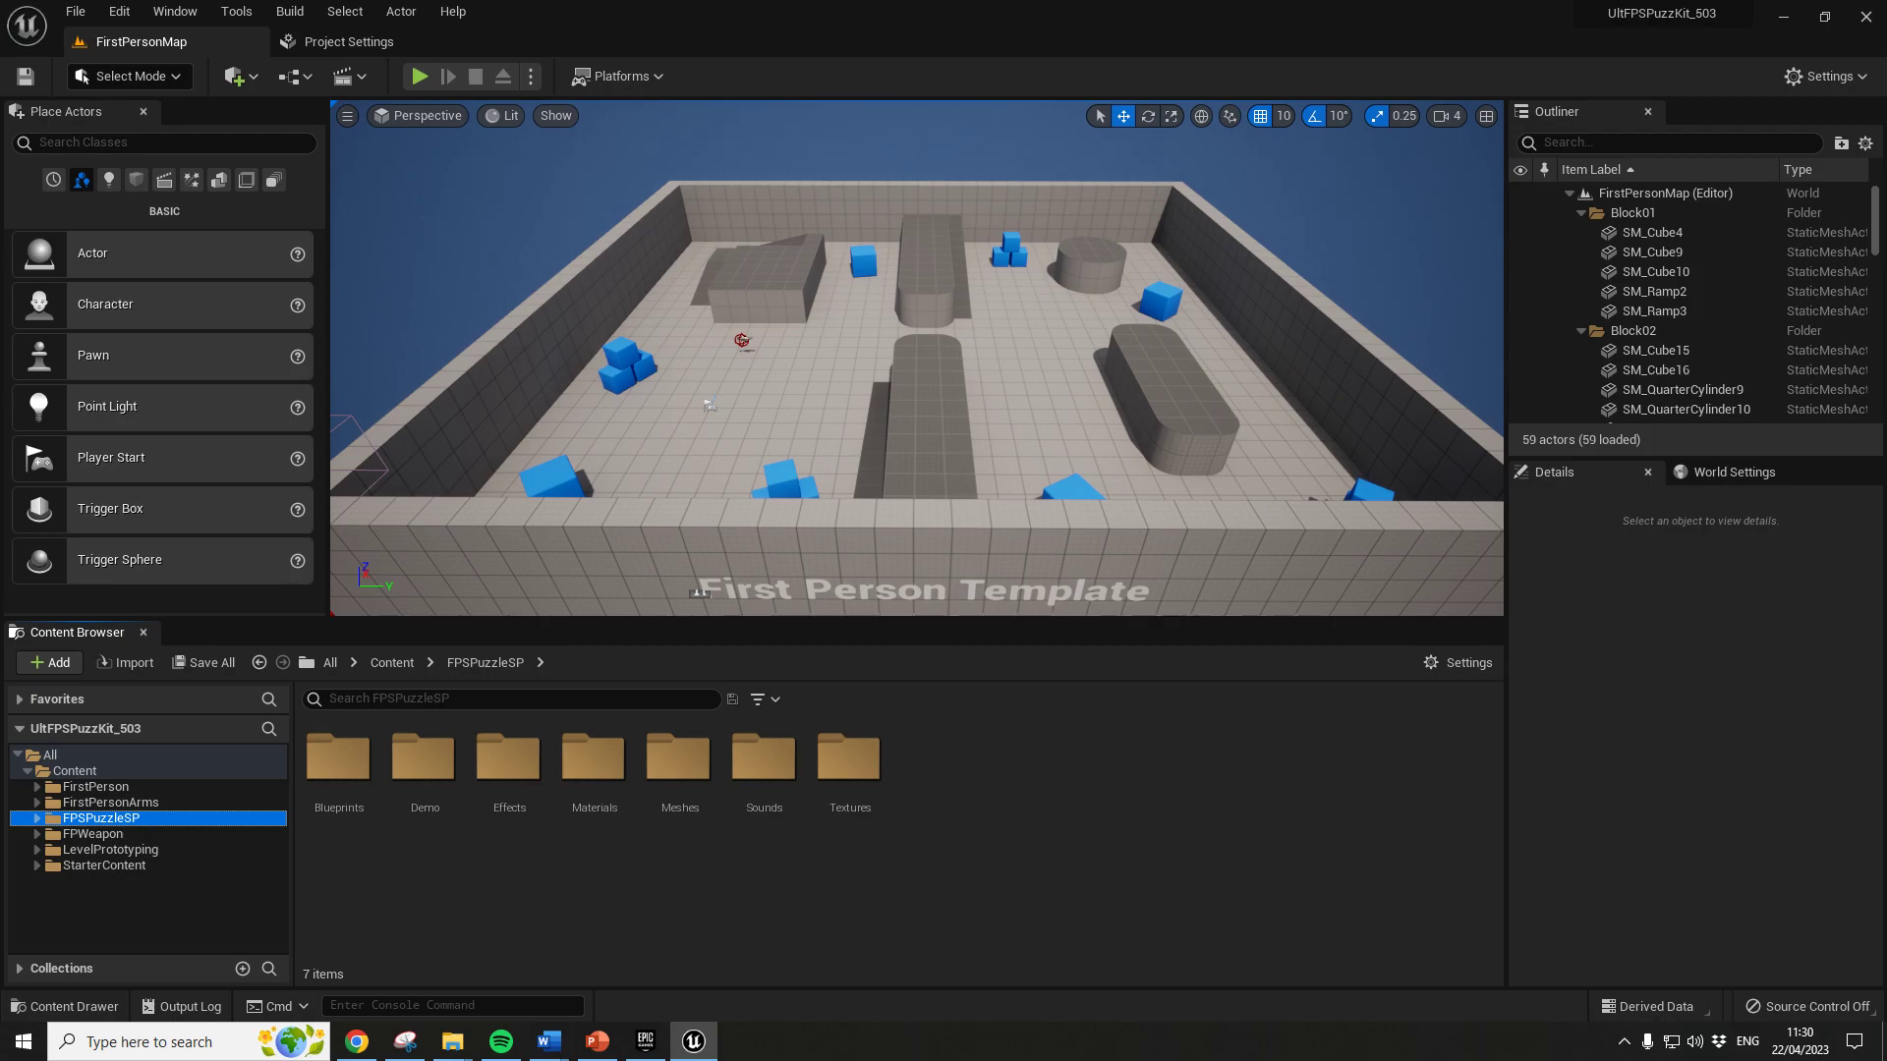
left_click_drag(815, 0, 1259, 132)
scroll(1093, 427, "up", 10)
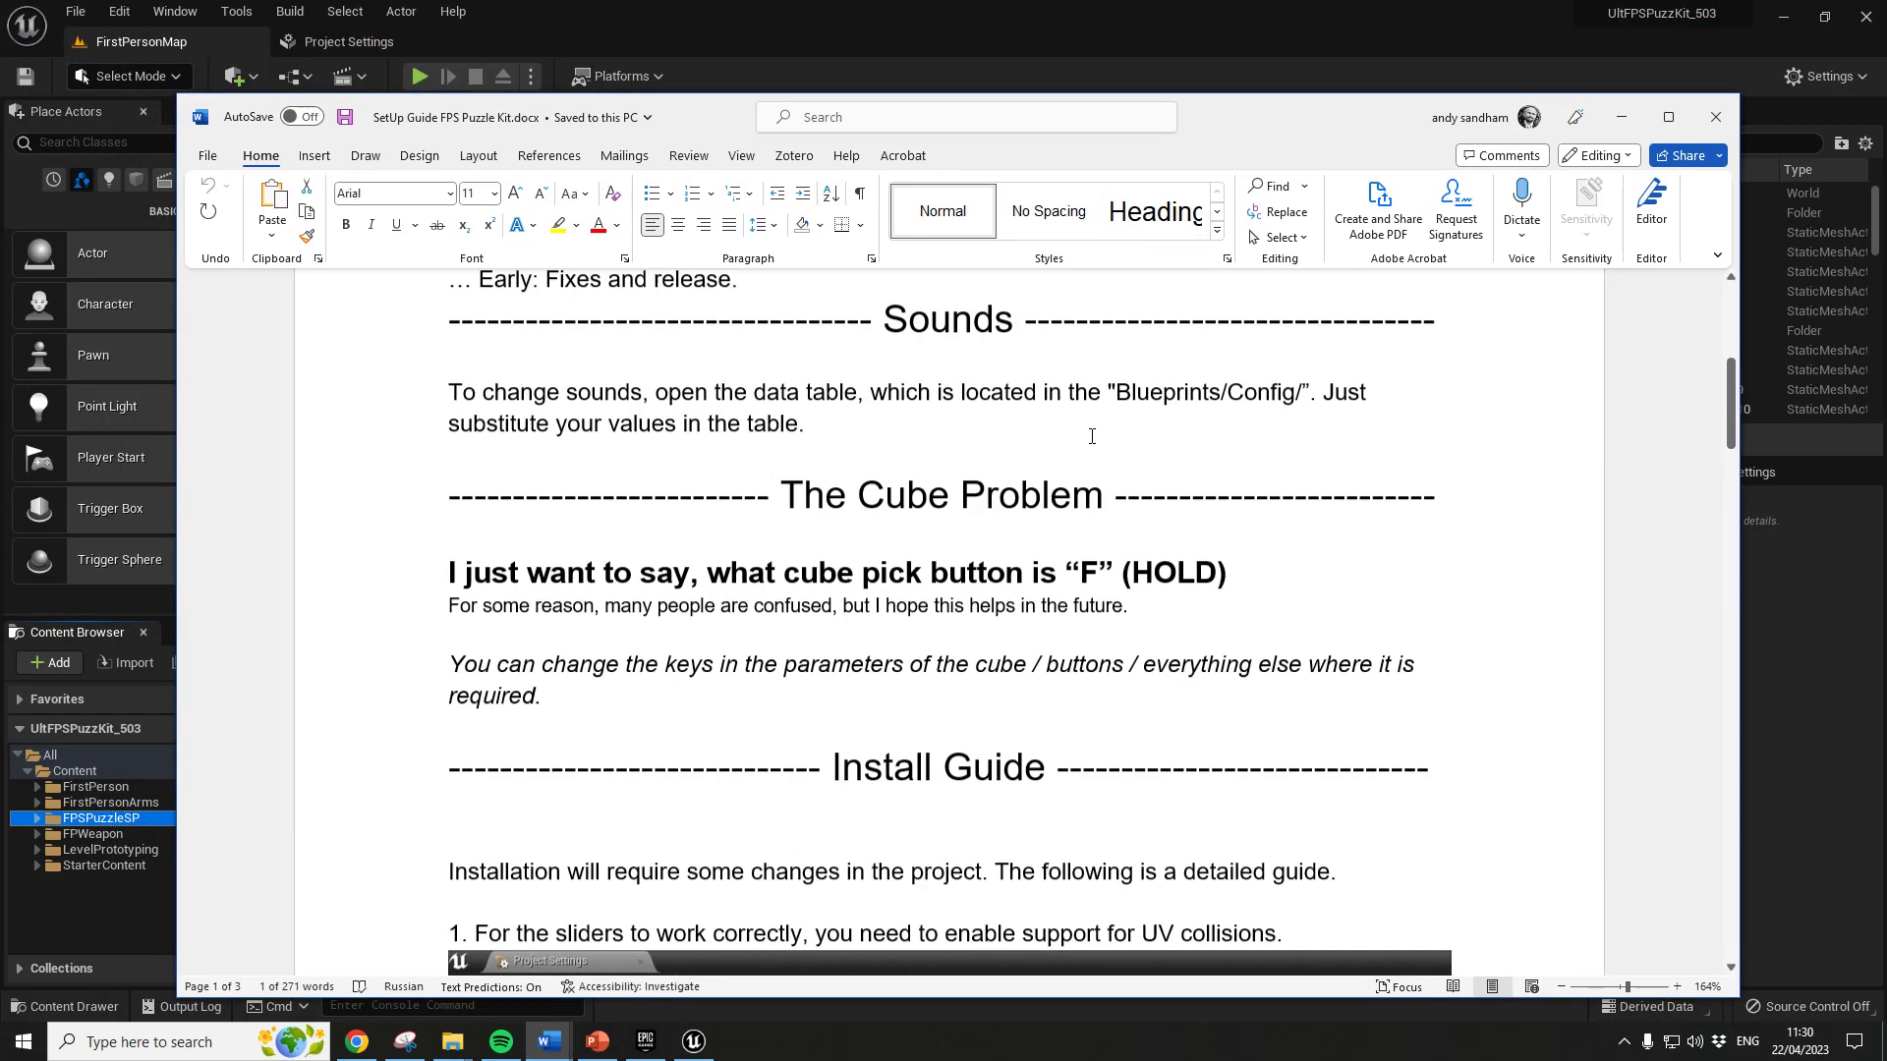
scroll(1115, 394, "down", 15)
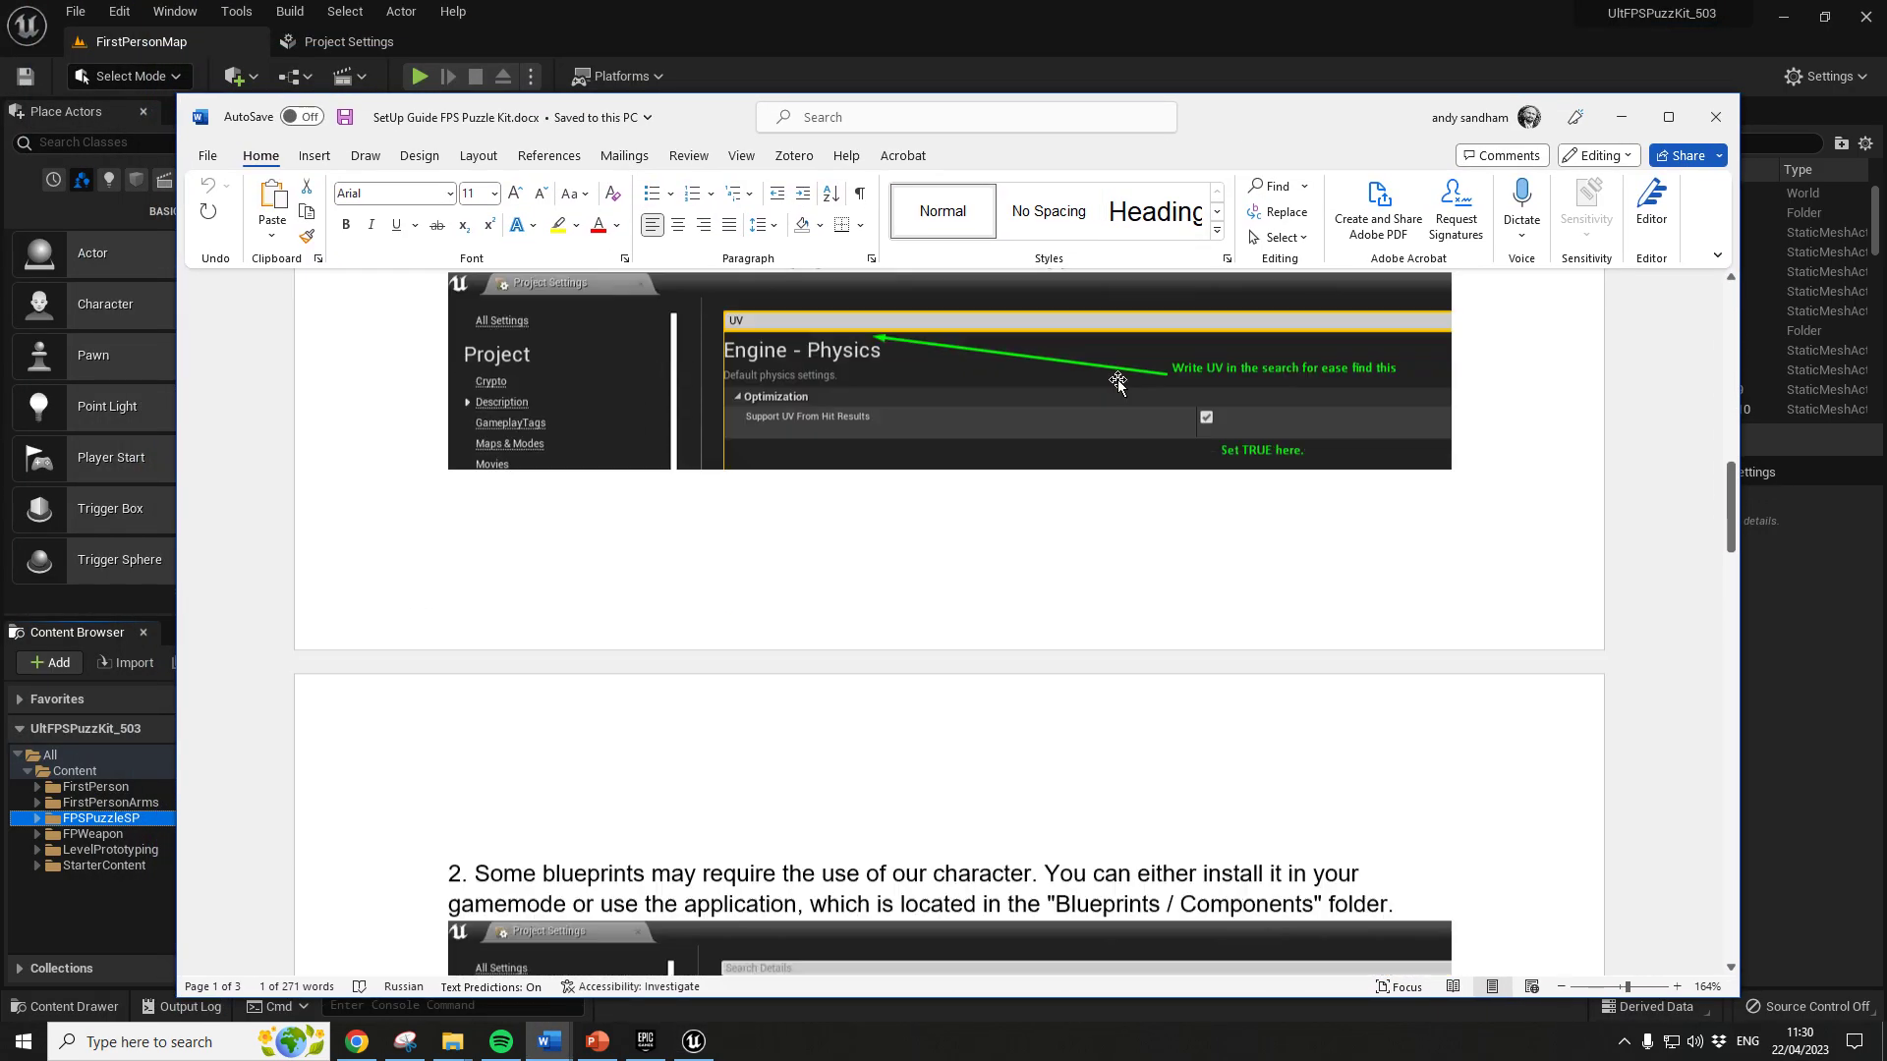
left_click_drag(1299, 115, 1260, 121)
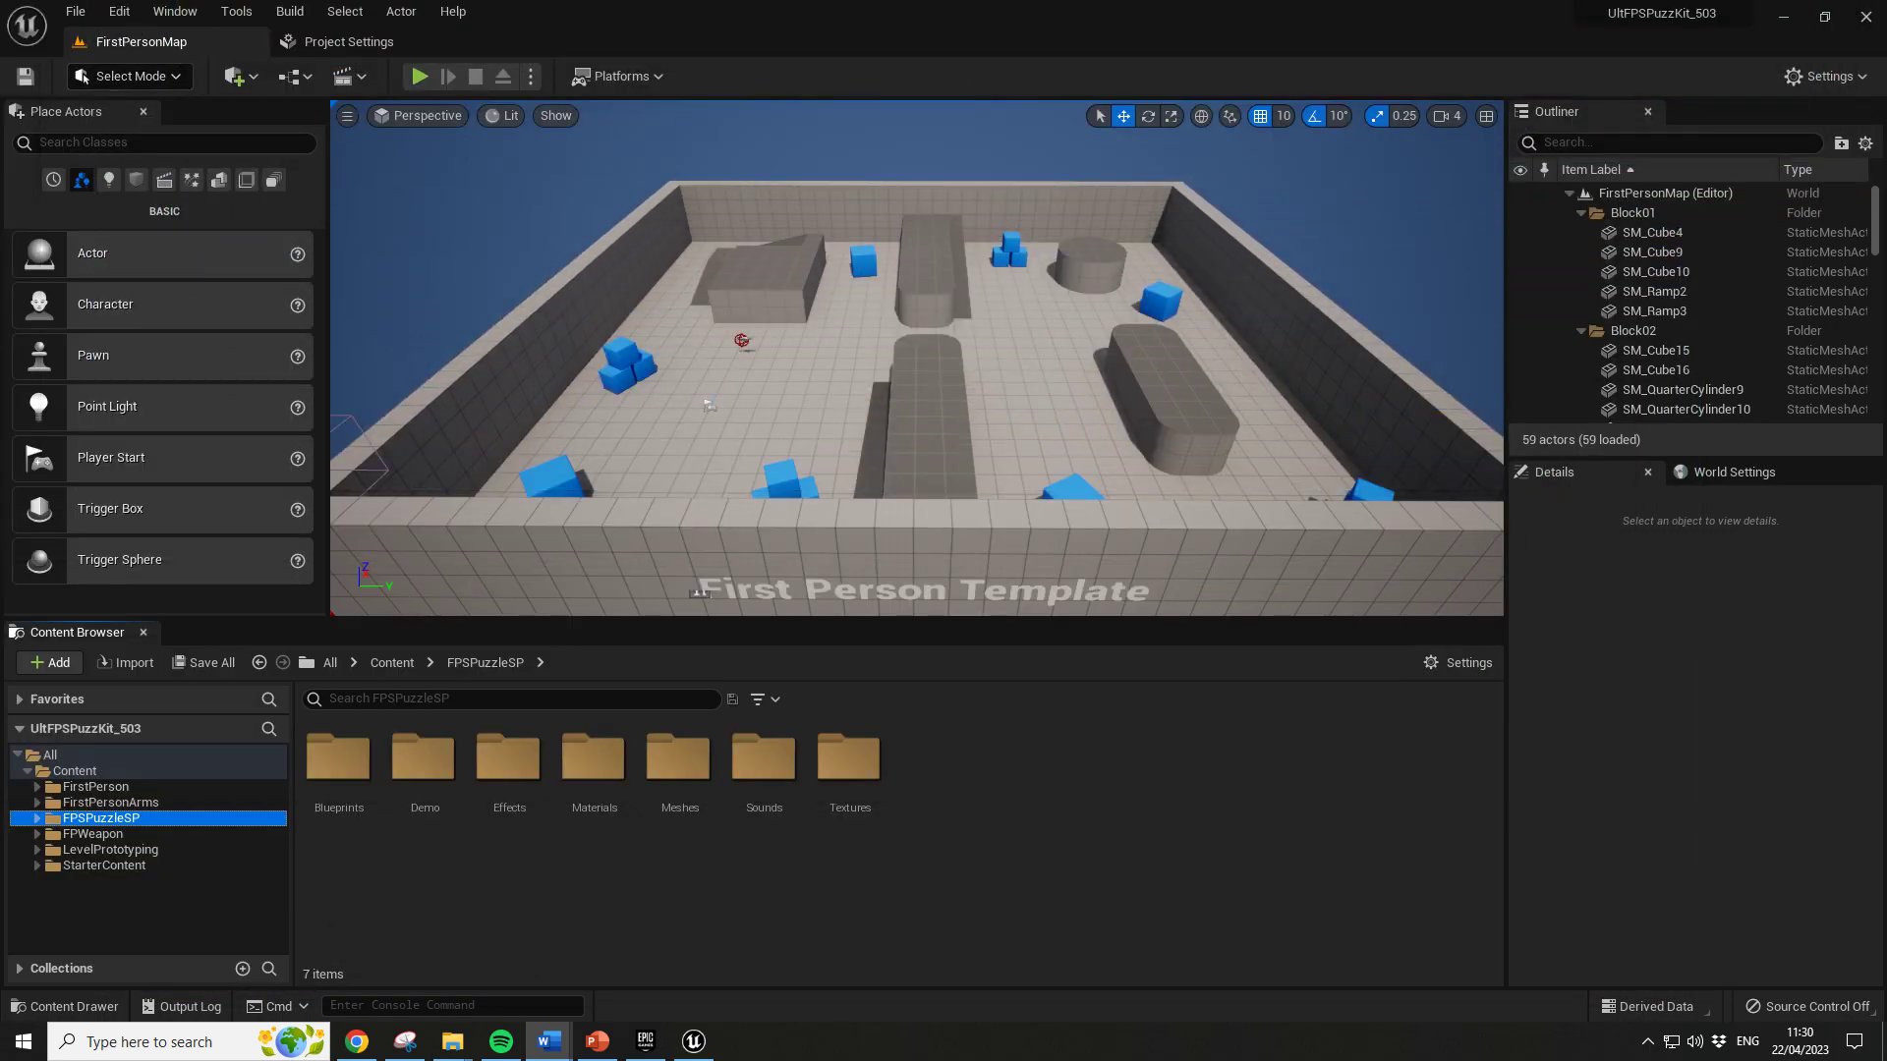
In the project's Maps & Modes settings, set both the Editor Startup Map and the Game Default Map to Demonstration
left_click(75, 11)
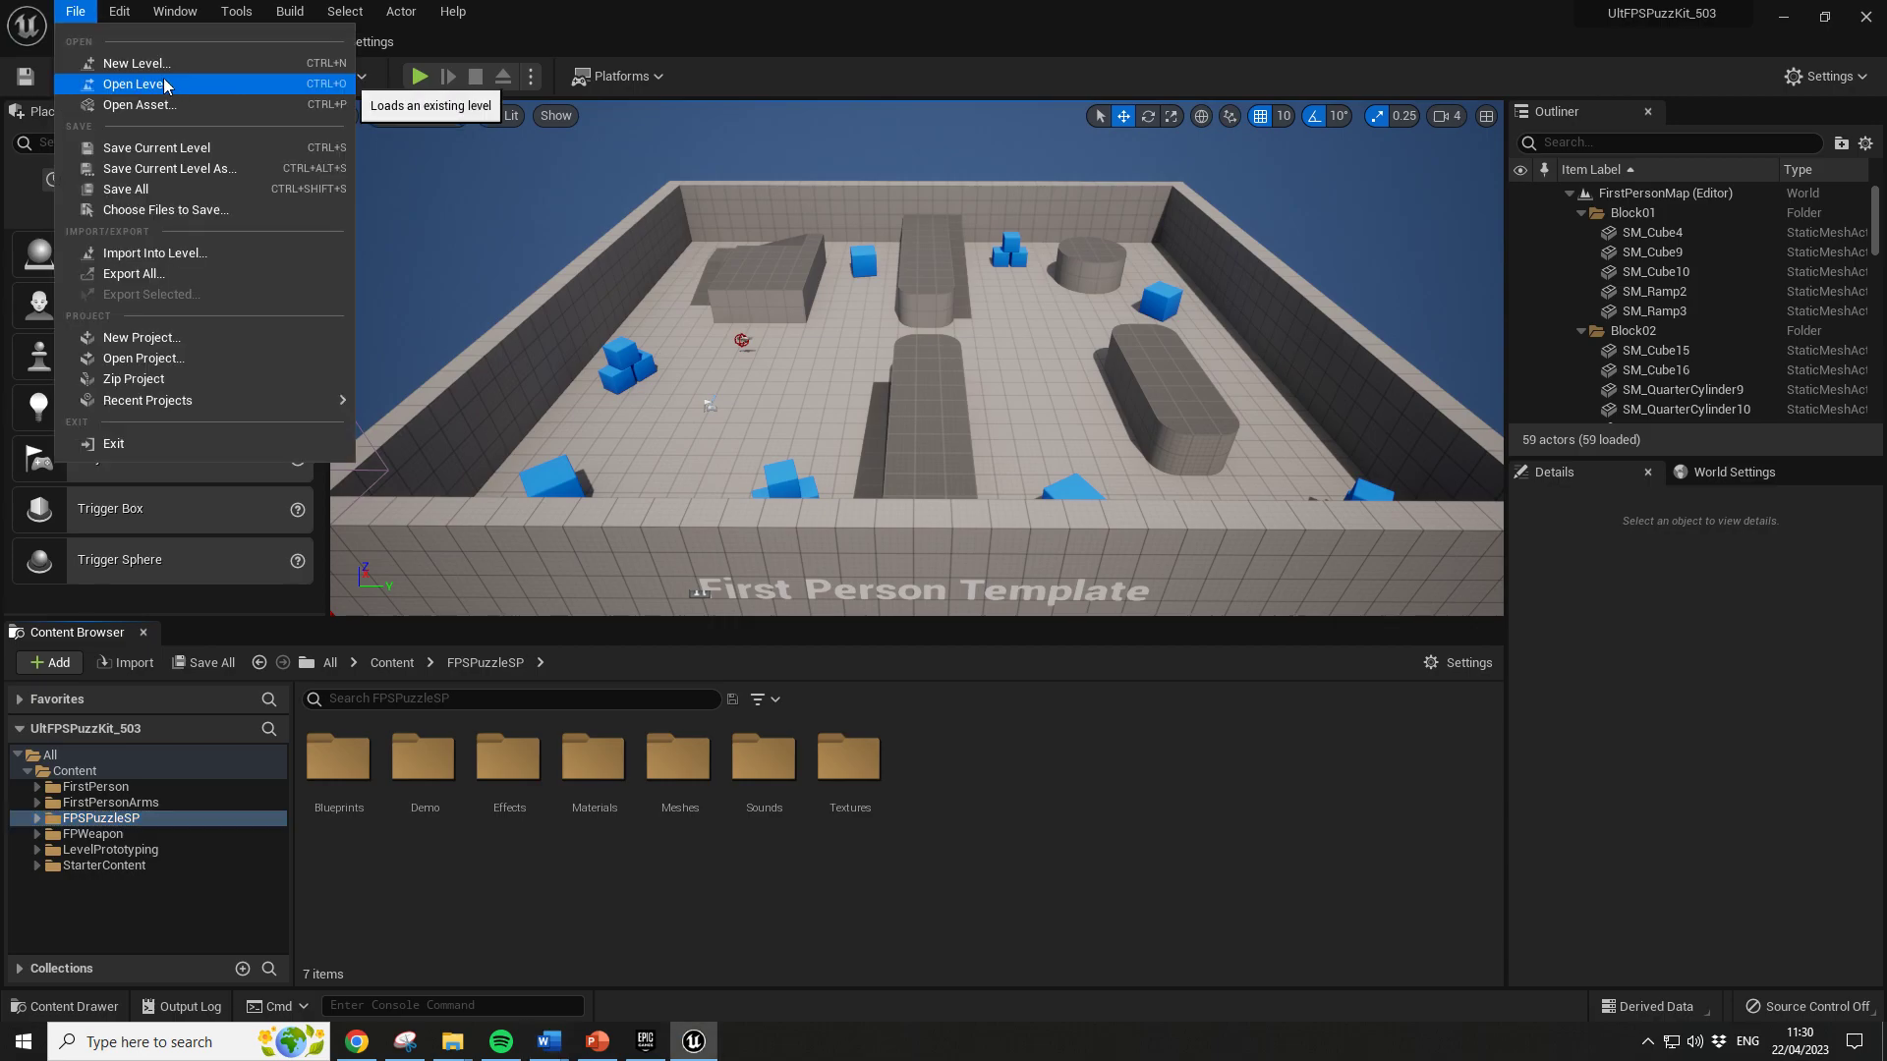
mouse_move(117, 12)
left_click(211, 304)
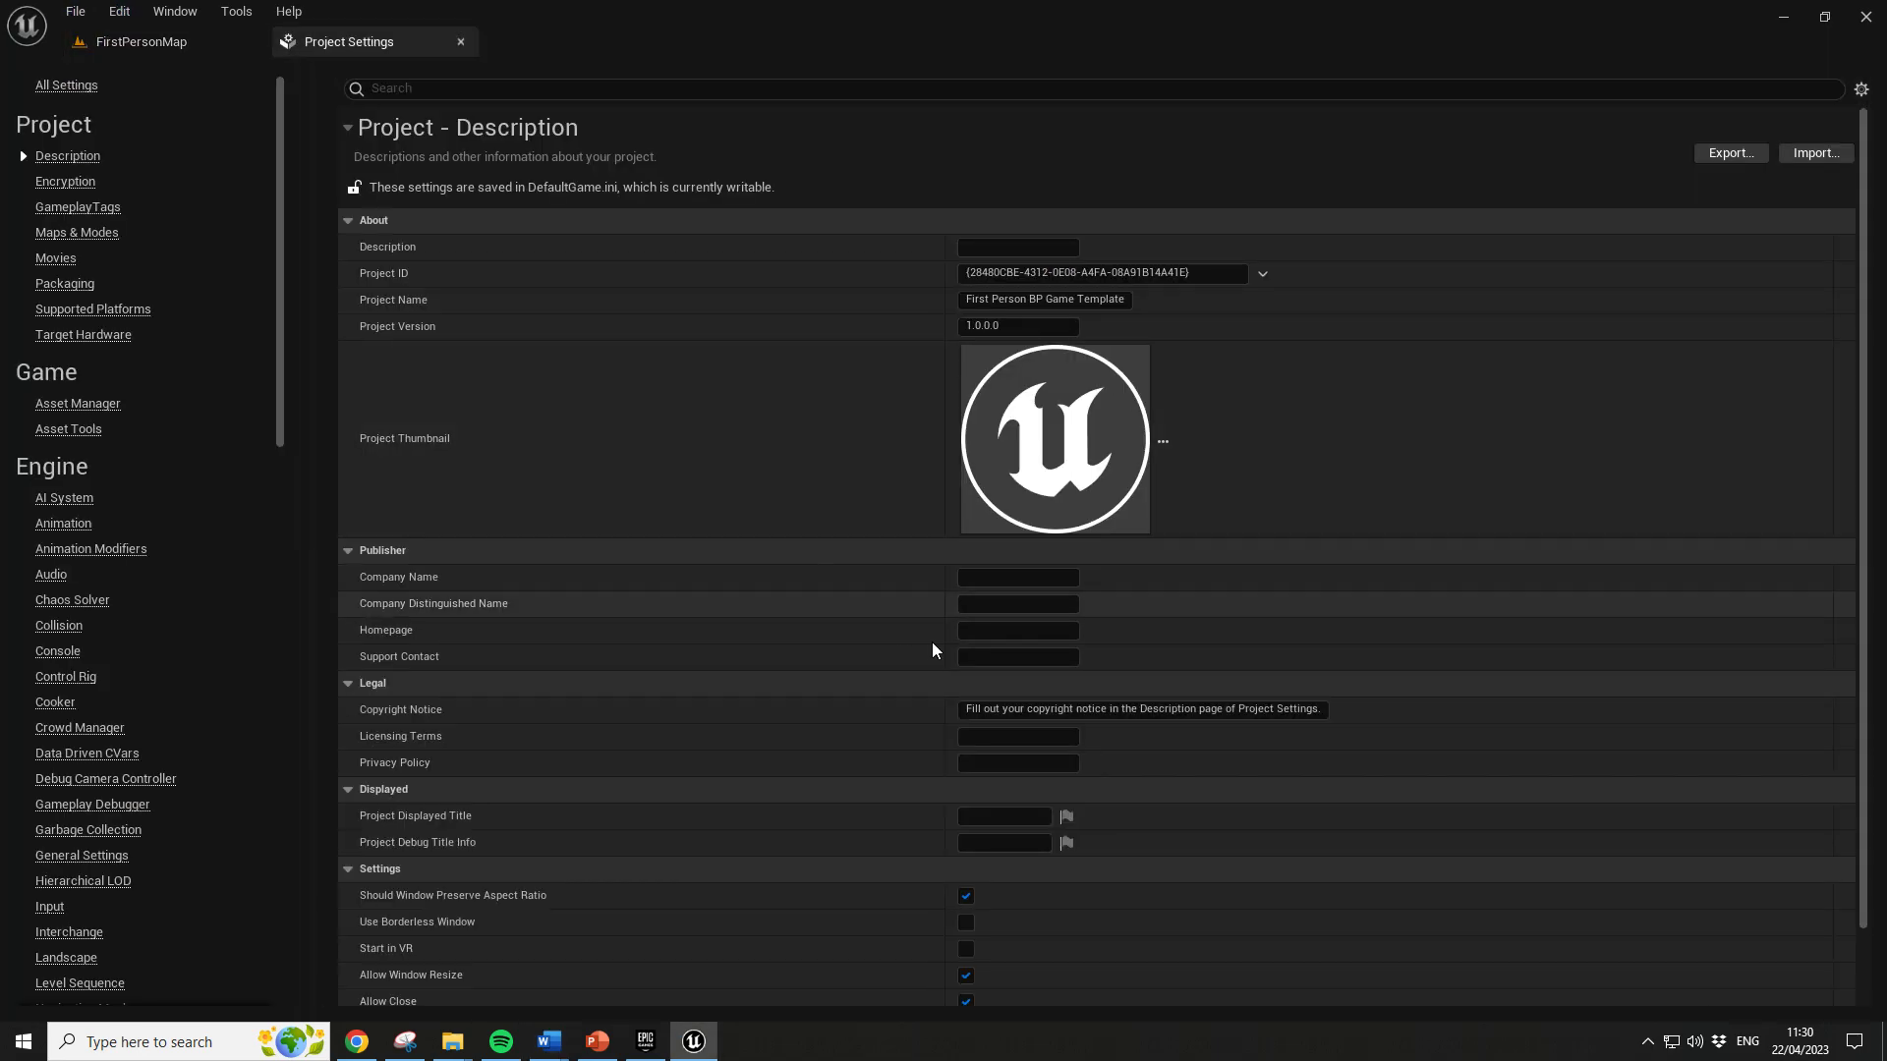
left_click(77, 232)
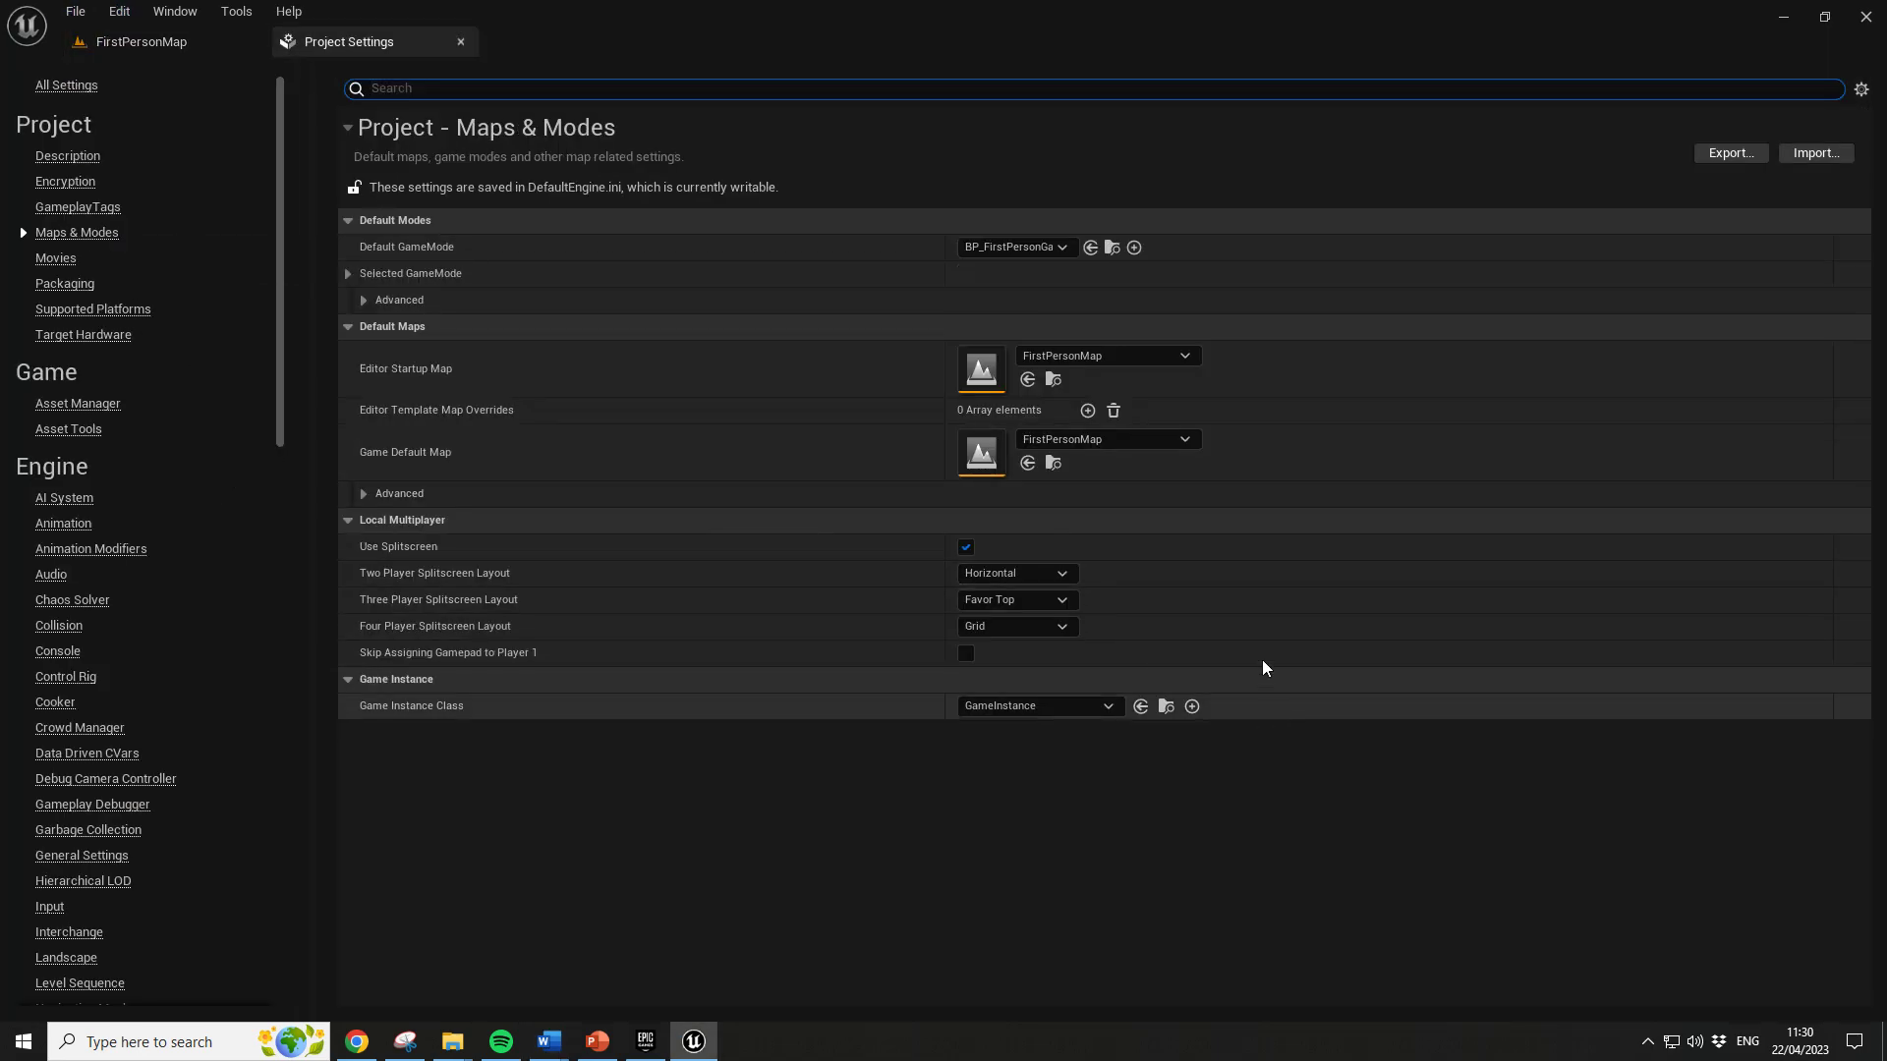
left_click(1185, 356)
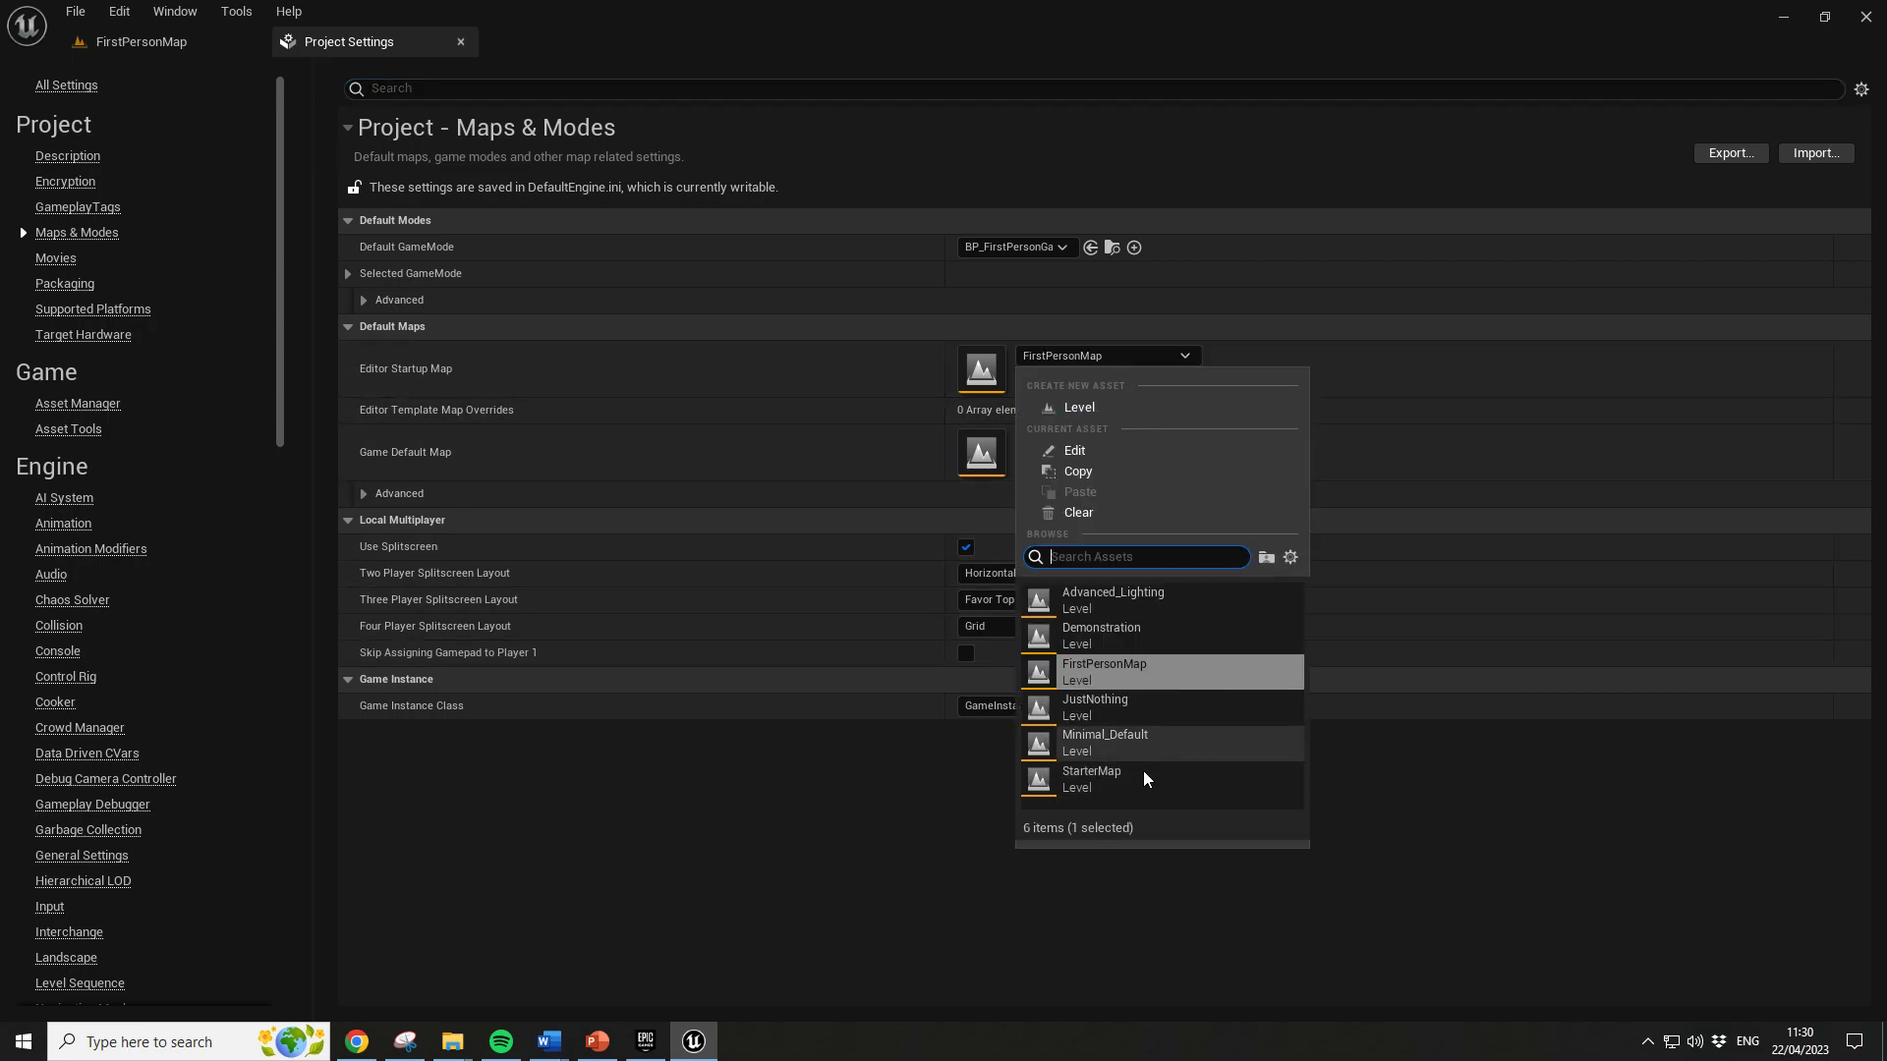
left_click(1100, 633)
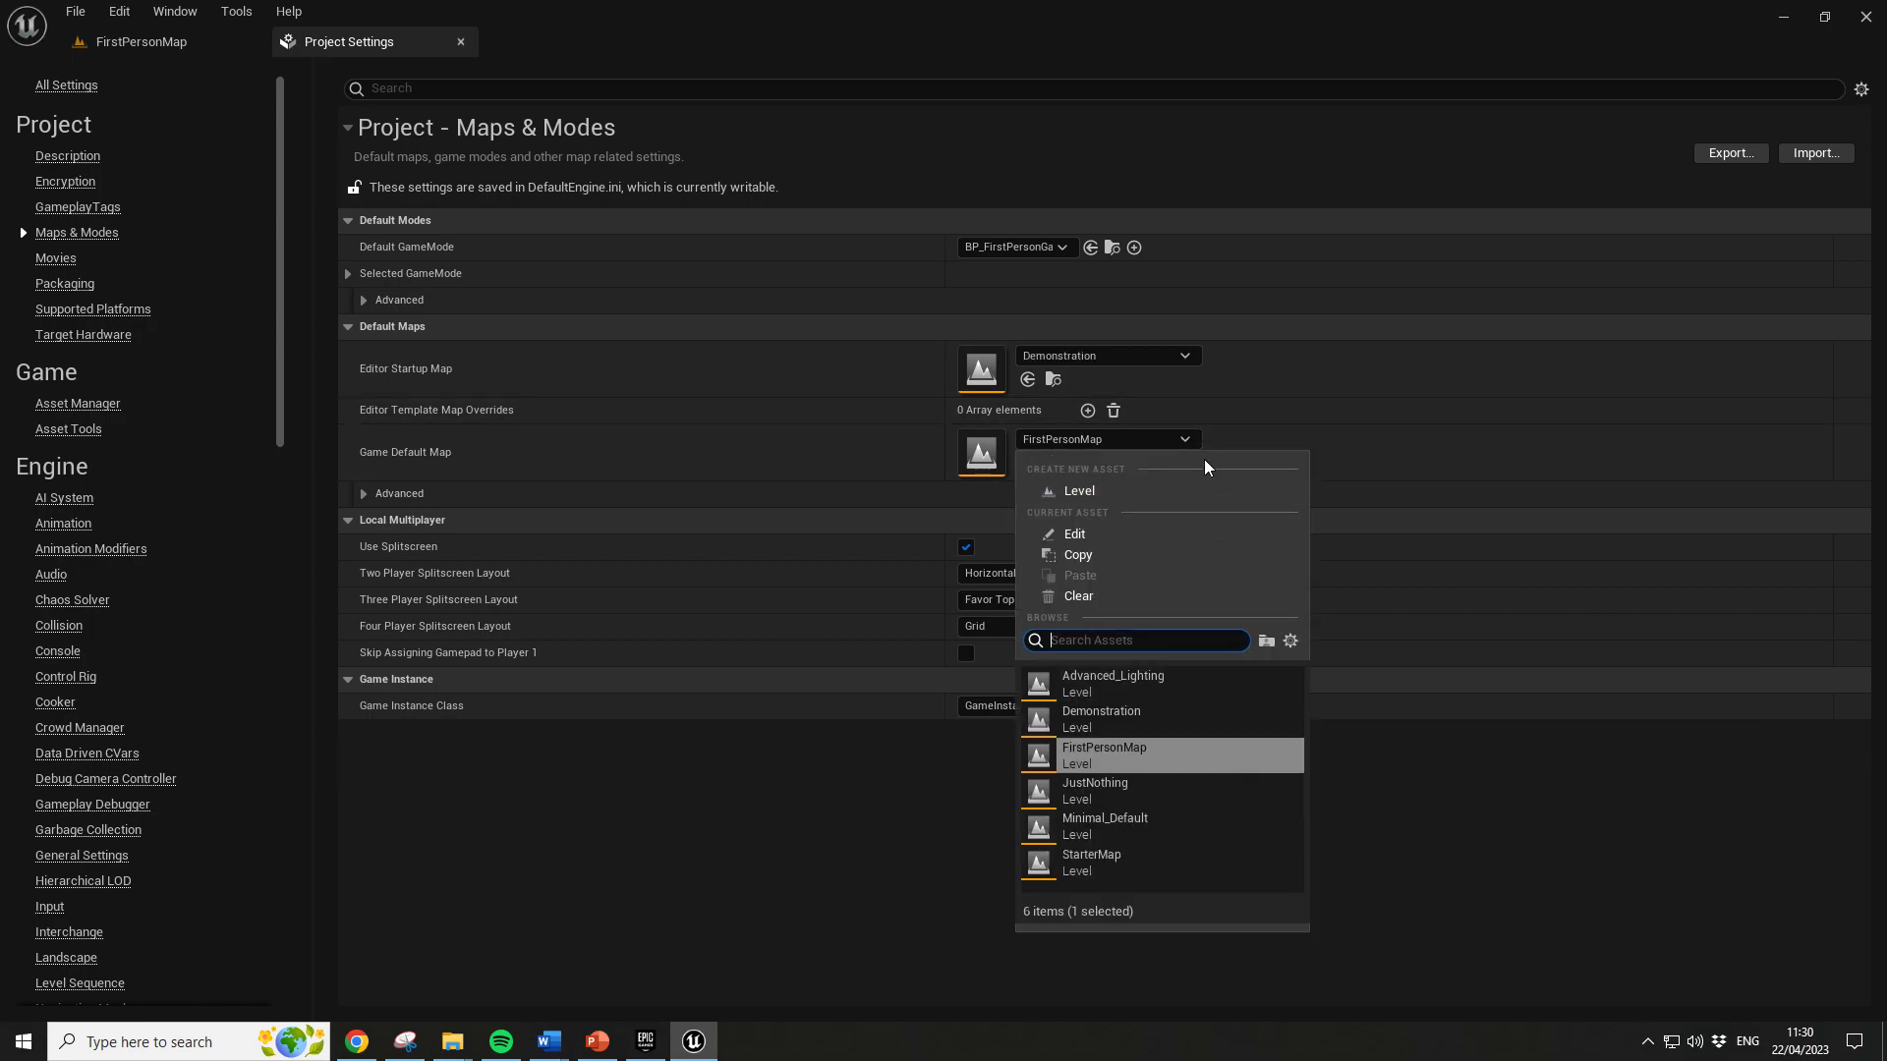
left_click(1183, 440)
left_click(1177, 442)
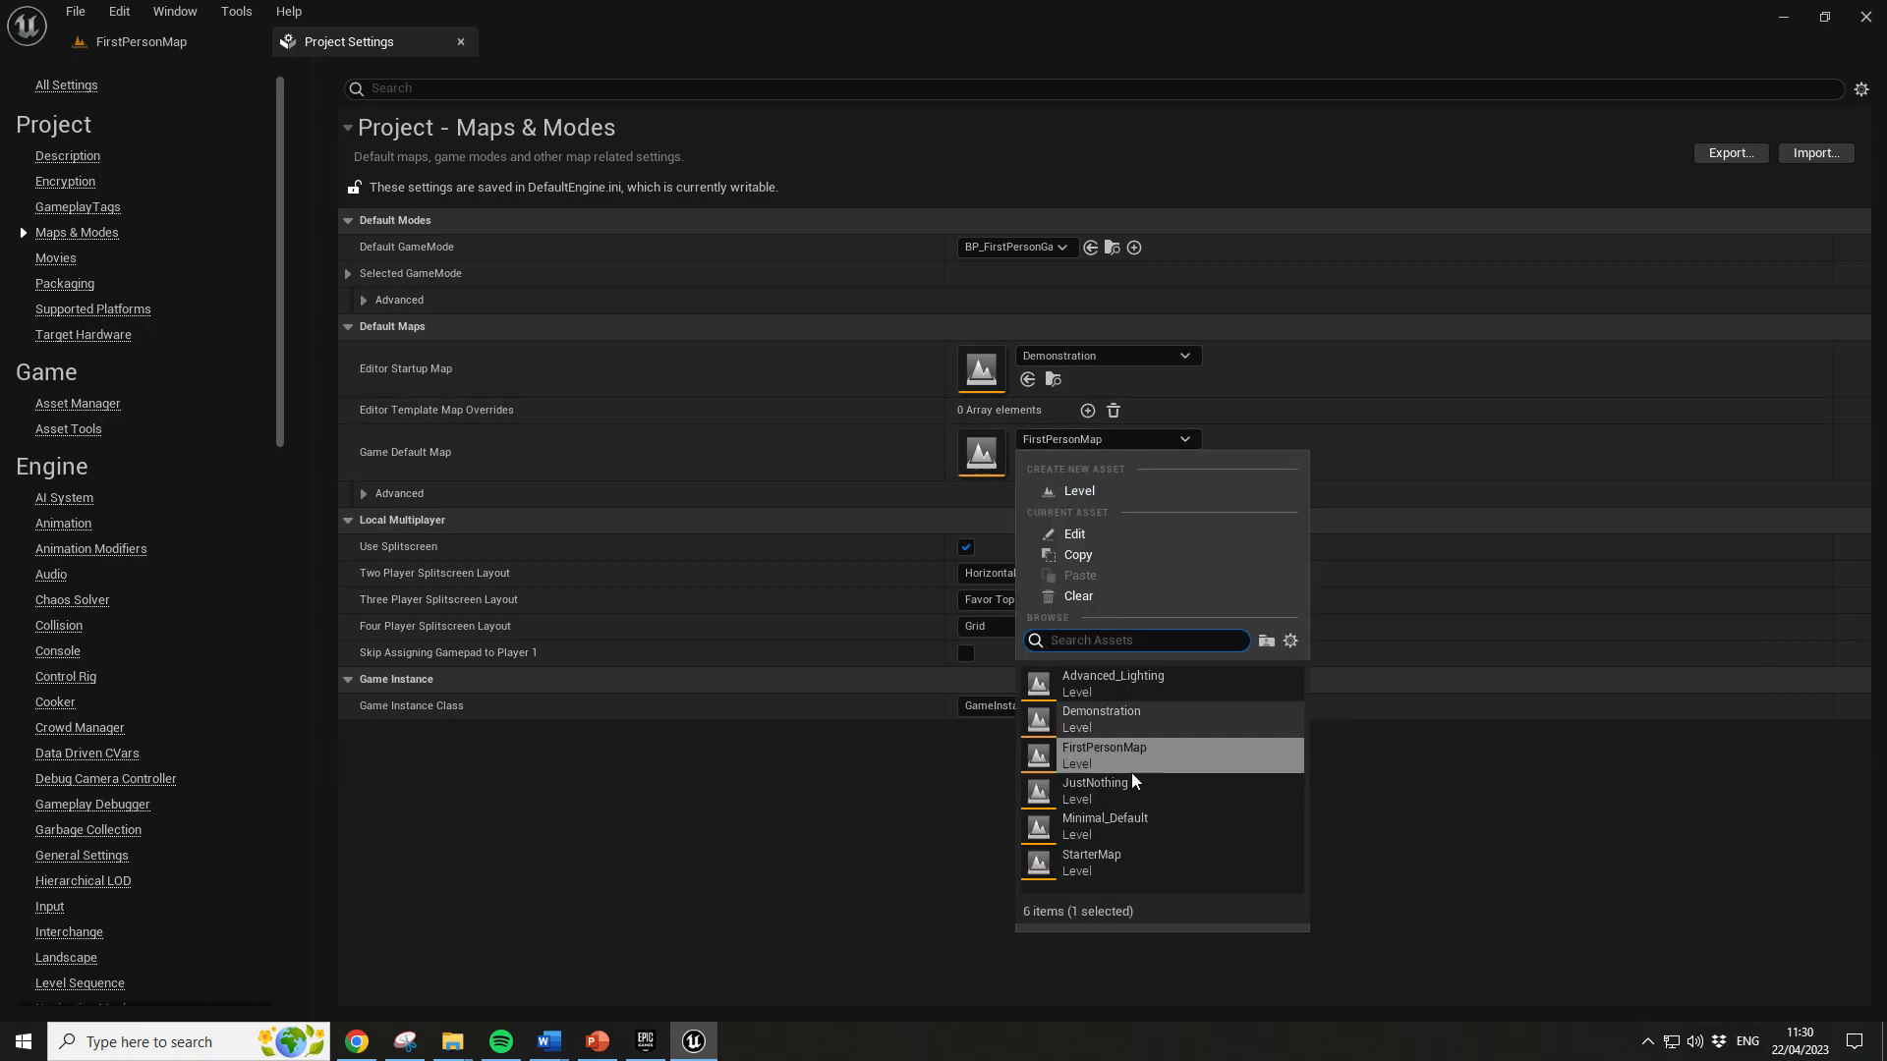
left_click(1106, 718)
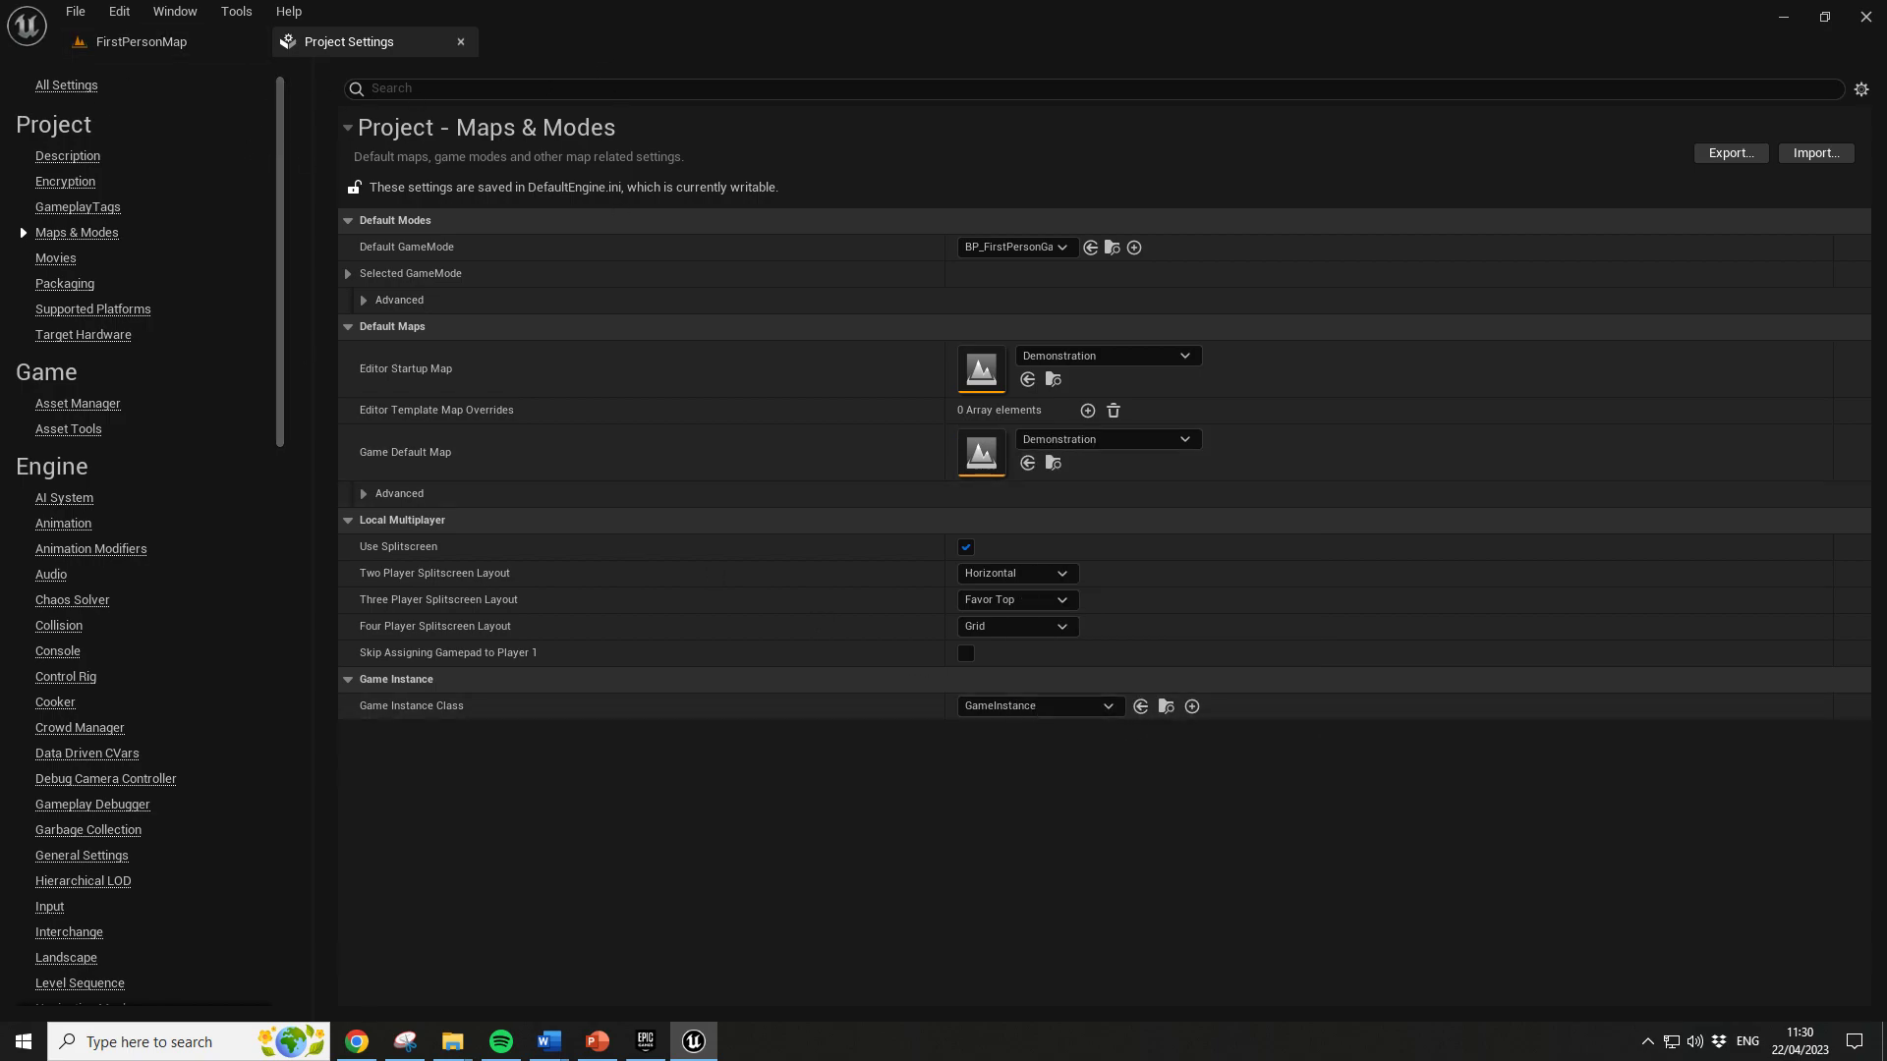
Find the UV option in the project settings and enable Support UV From Hit Results for Engine - Physics
type("uv")
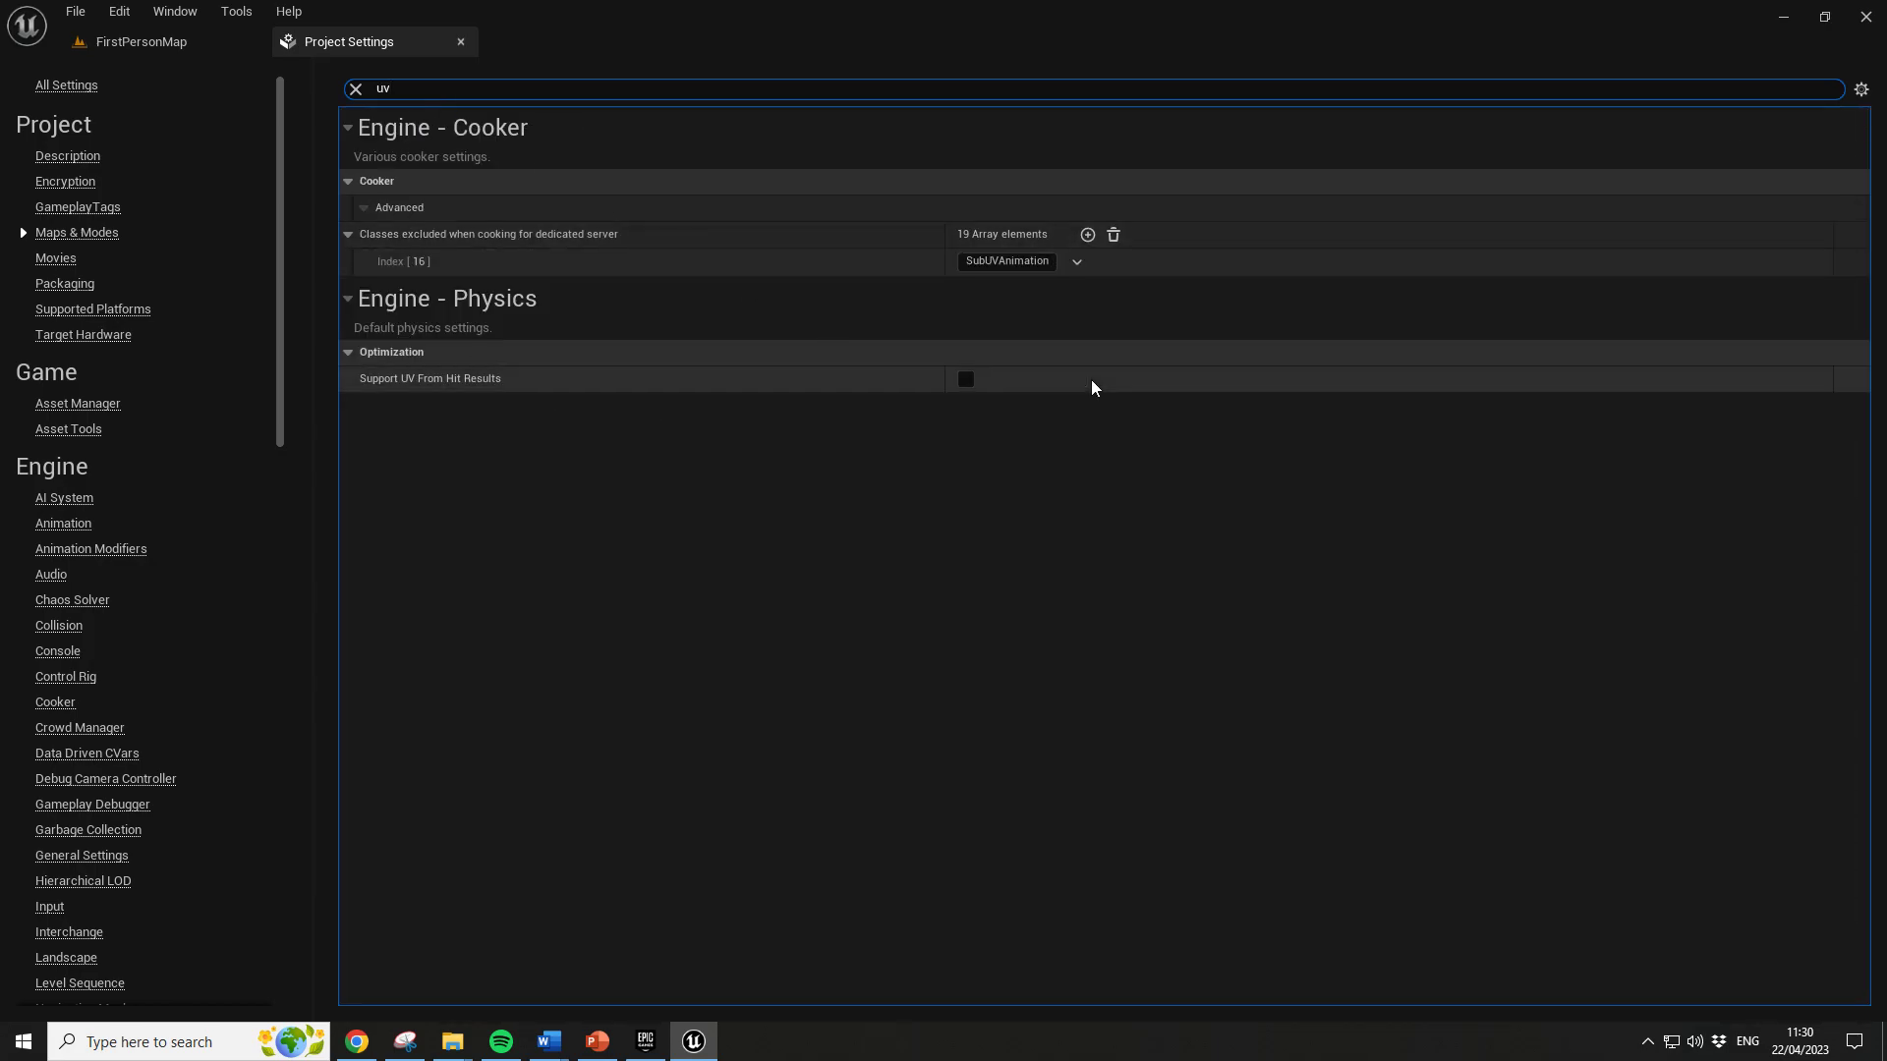
left_click_drag(889, 0, 1331, 0)
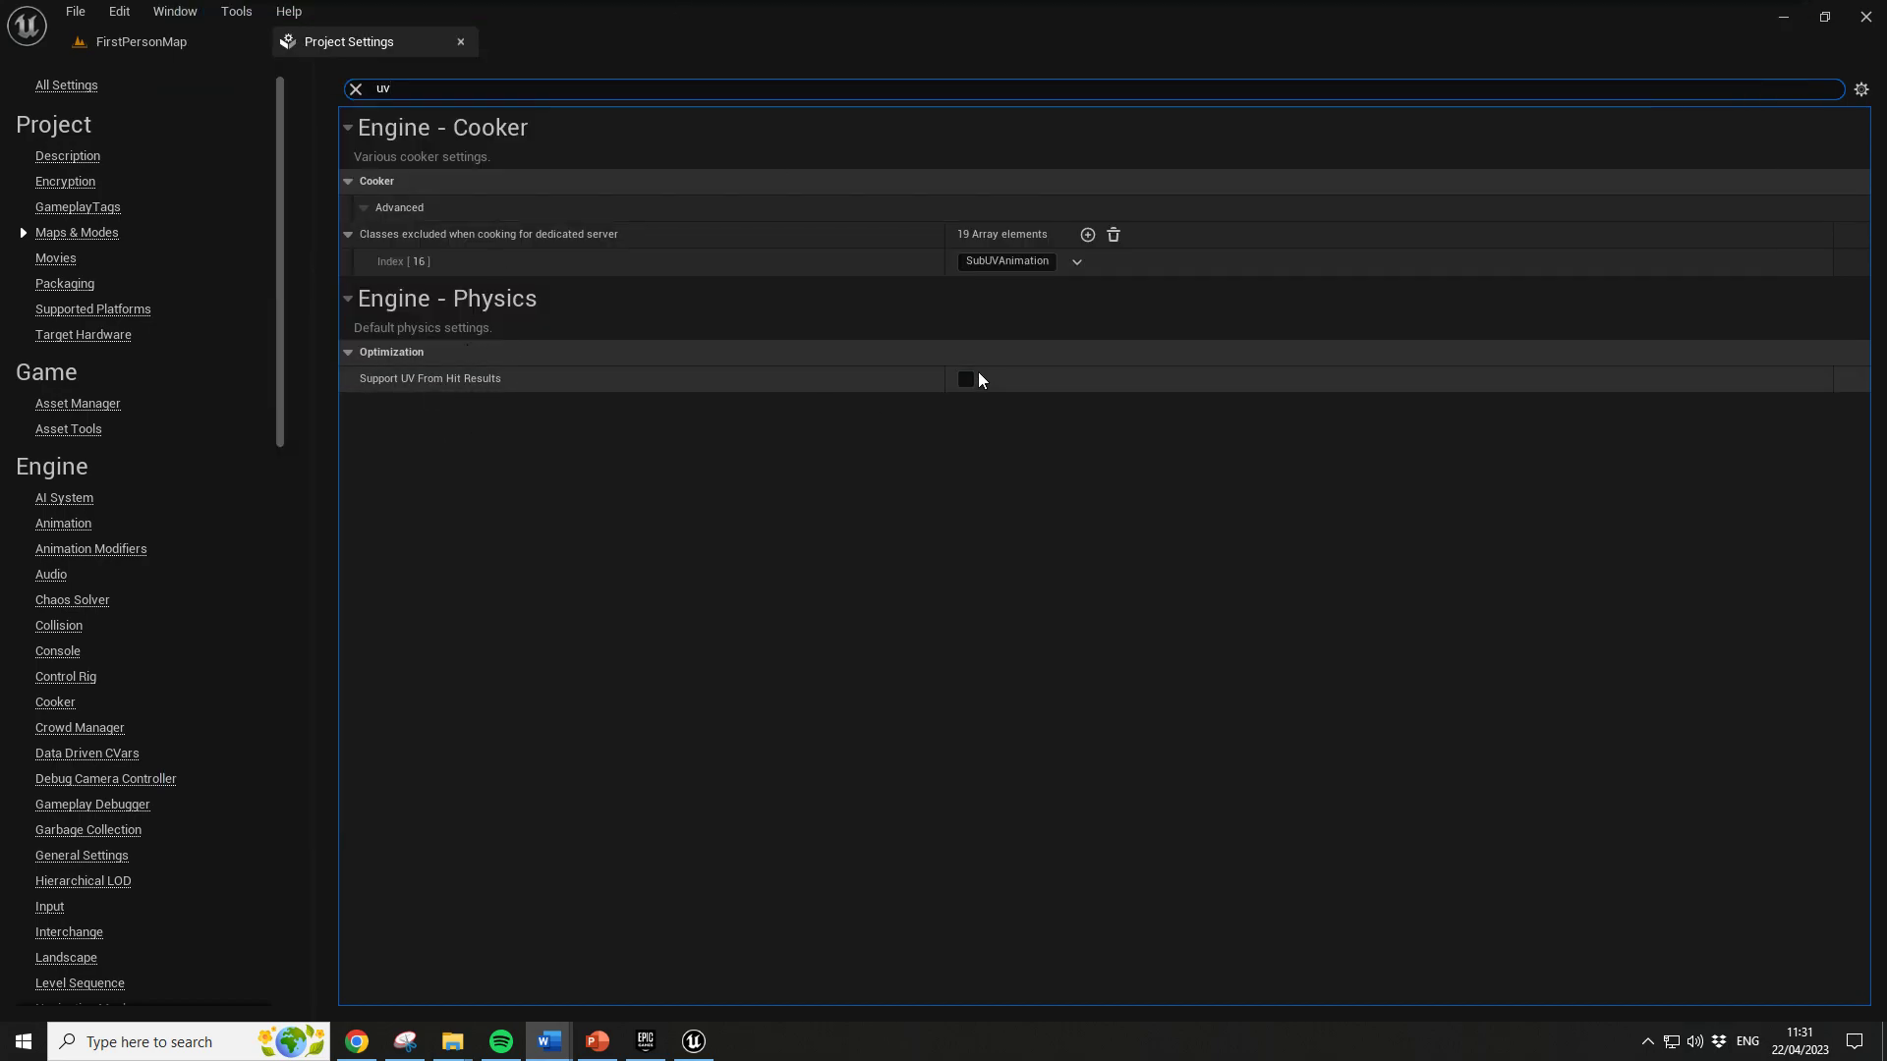
left_click(966, 382)
Check the setup guide's character instruction and set the Default GameMode in Maps & Modes to BP_Gamemode
left_click_drag(948, 0, 1071, 20)
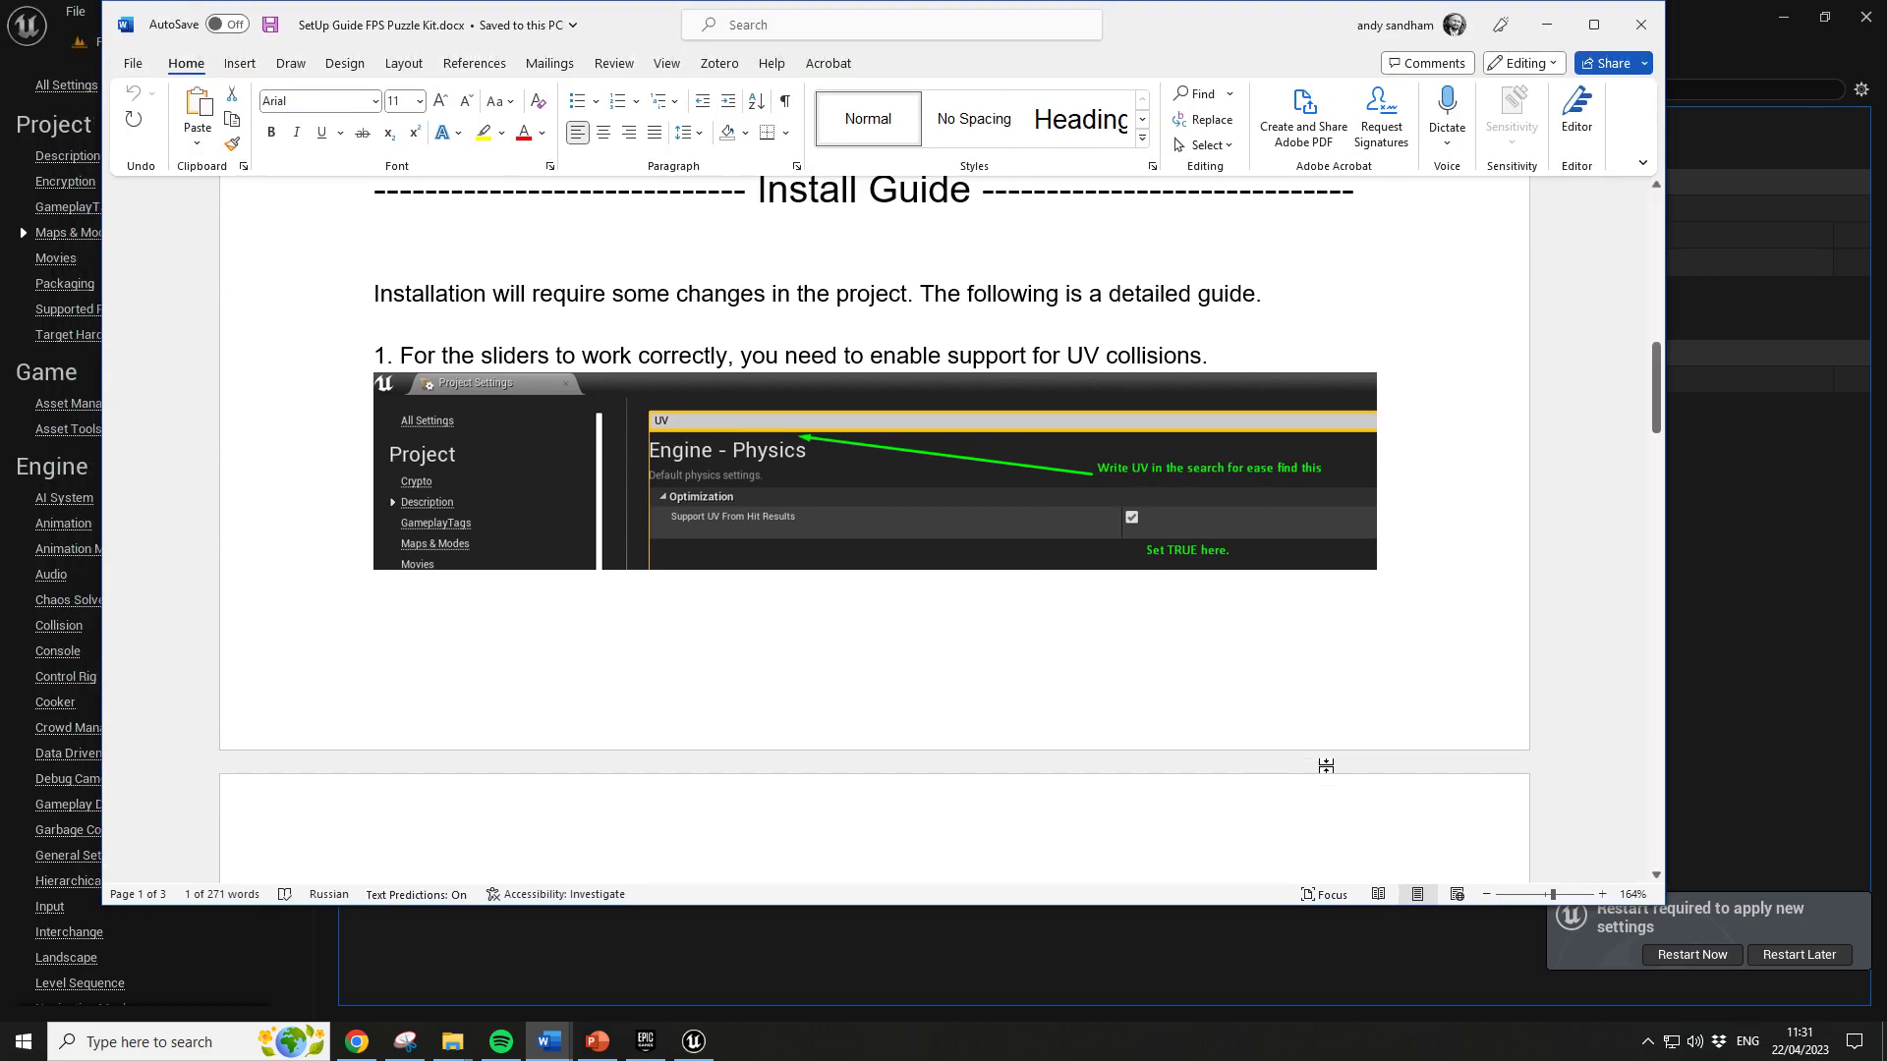
scroll(1297, 727, "down", 7)
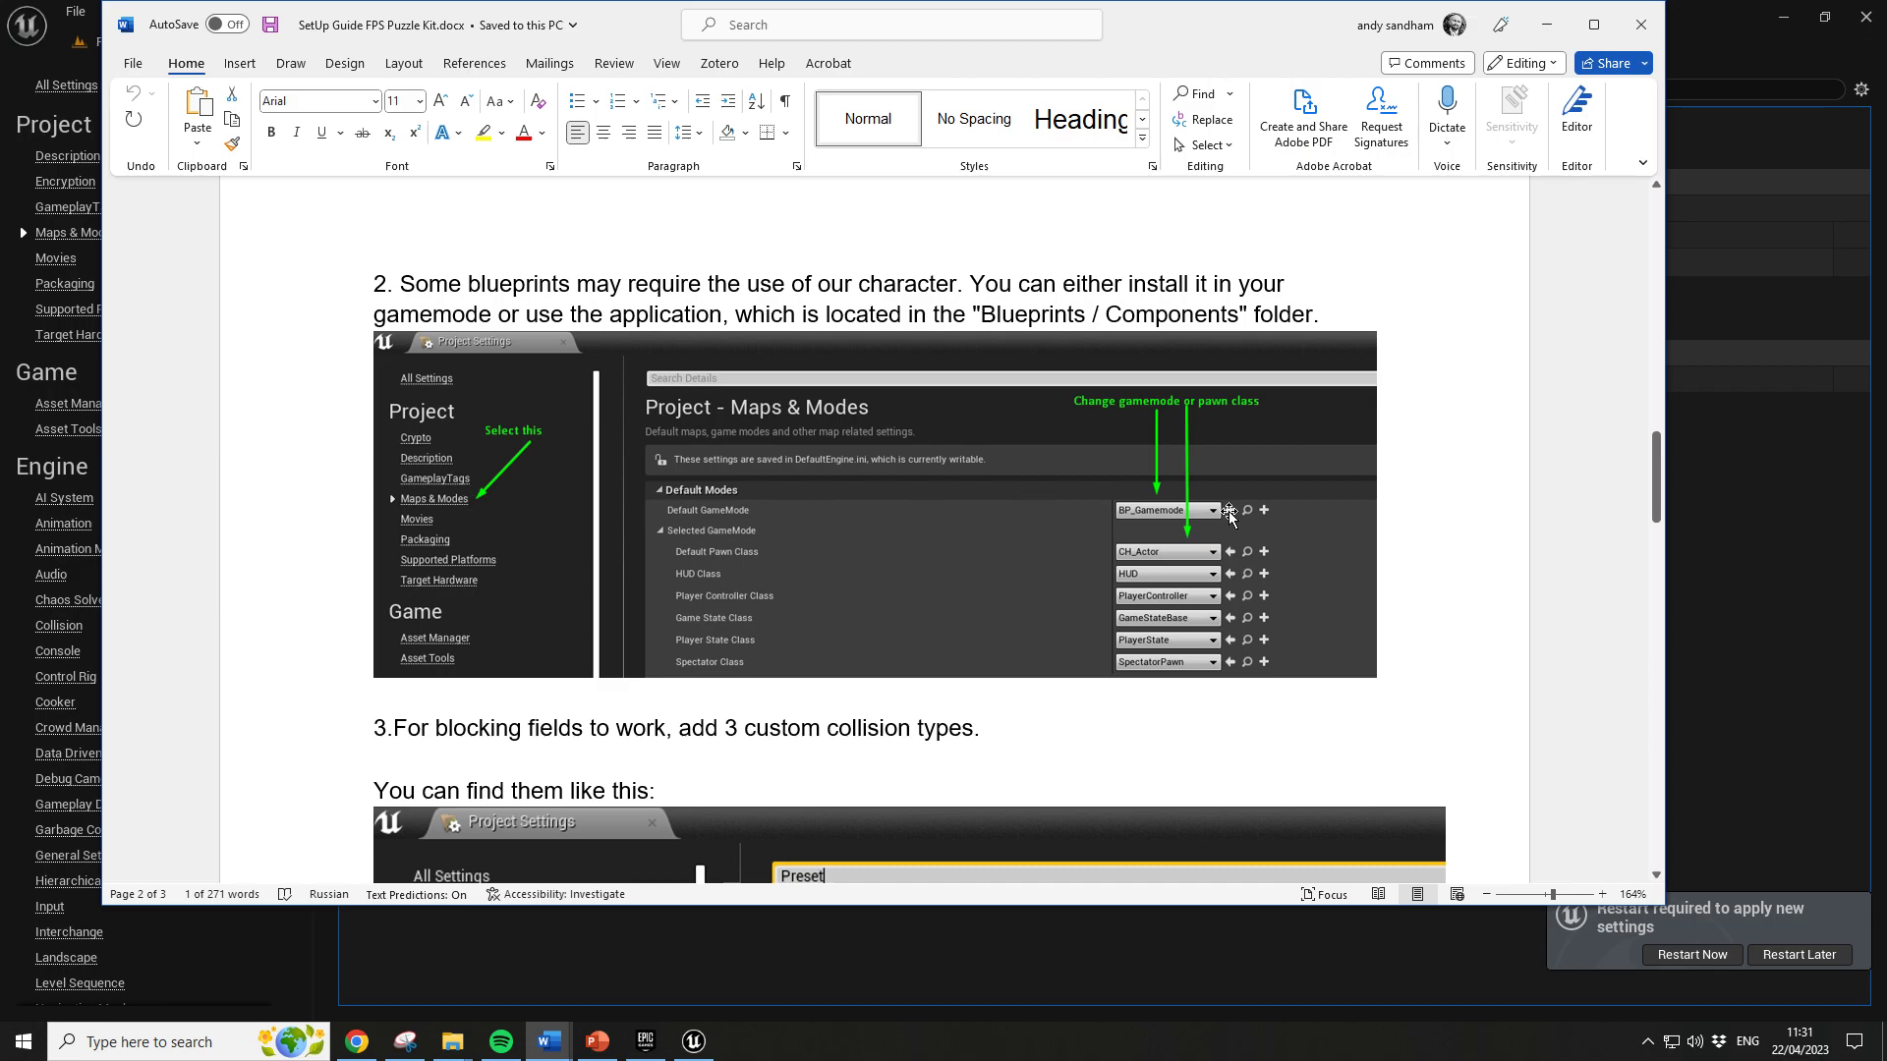
left_click_drag(1258, 37, 1170, 26)
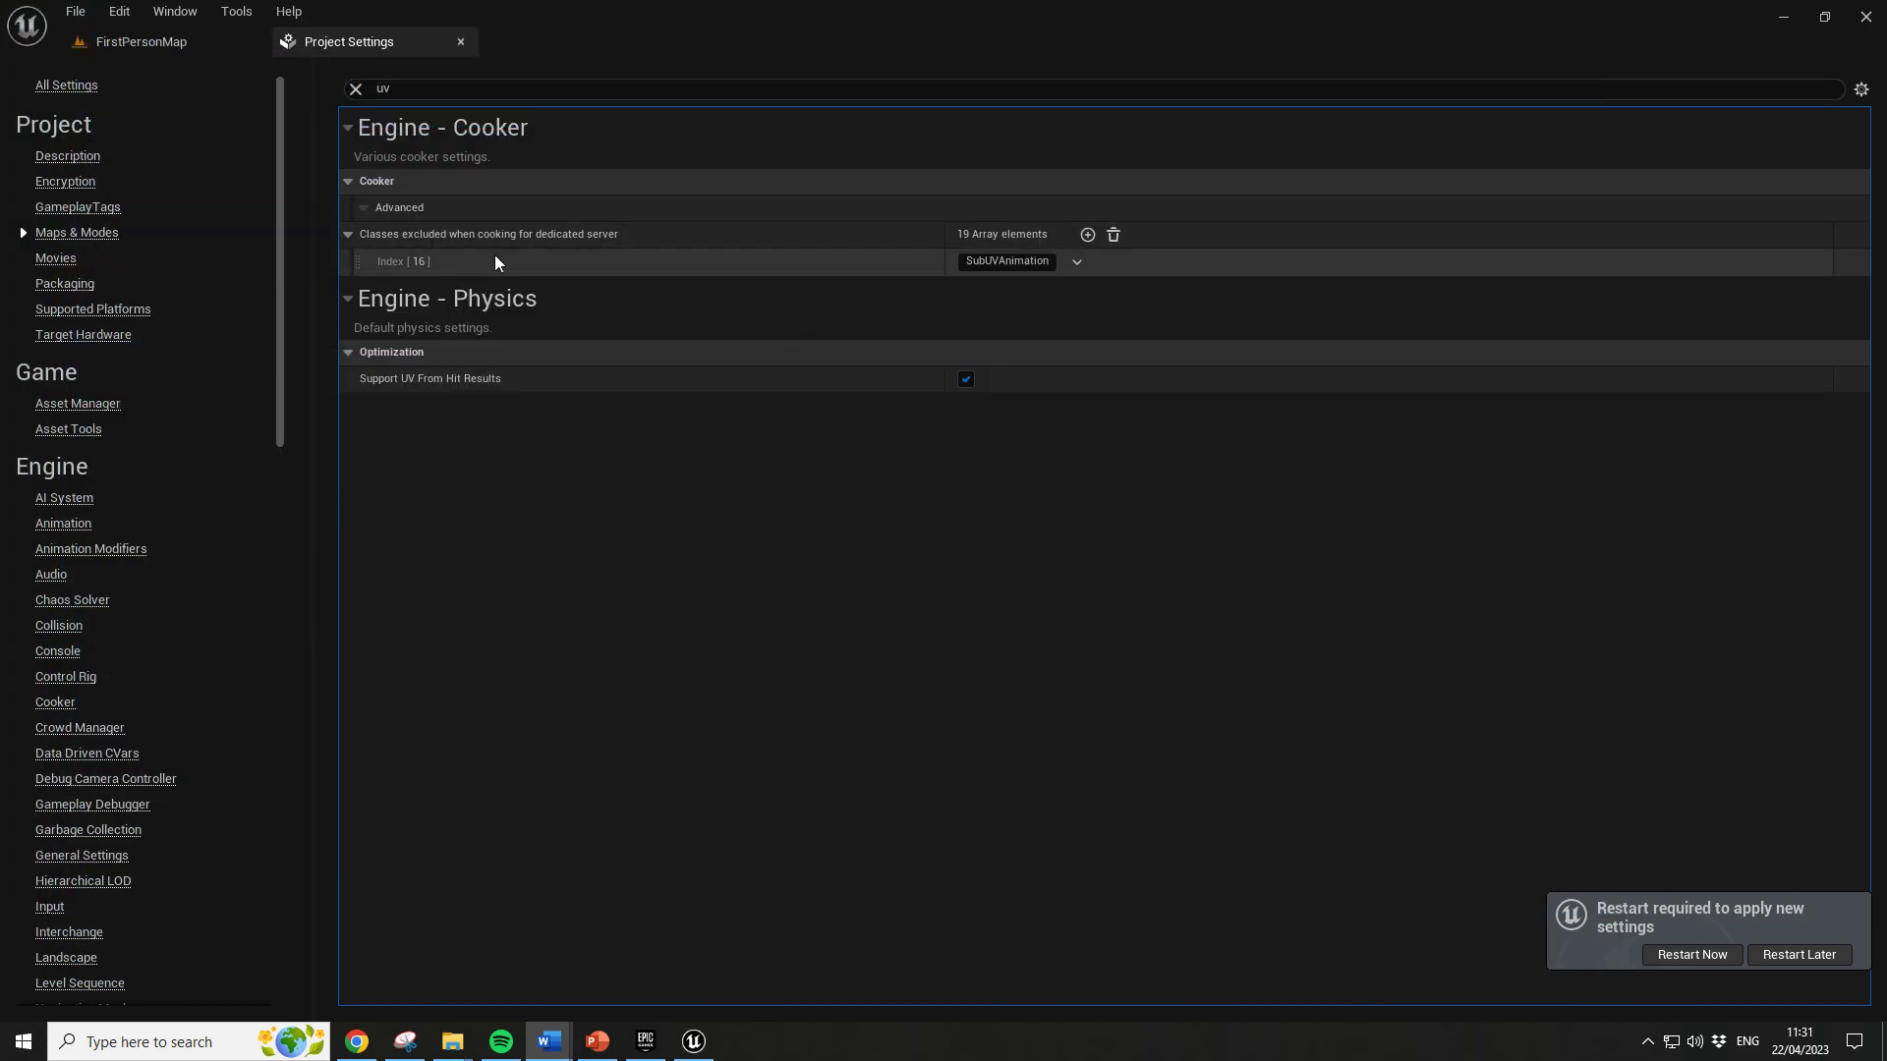
left_click(80, 235)
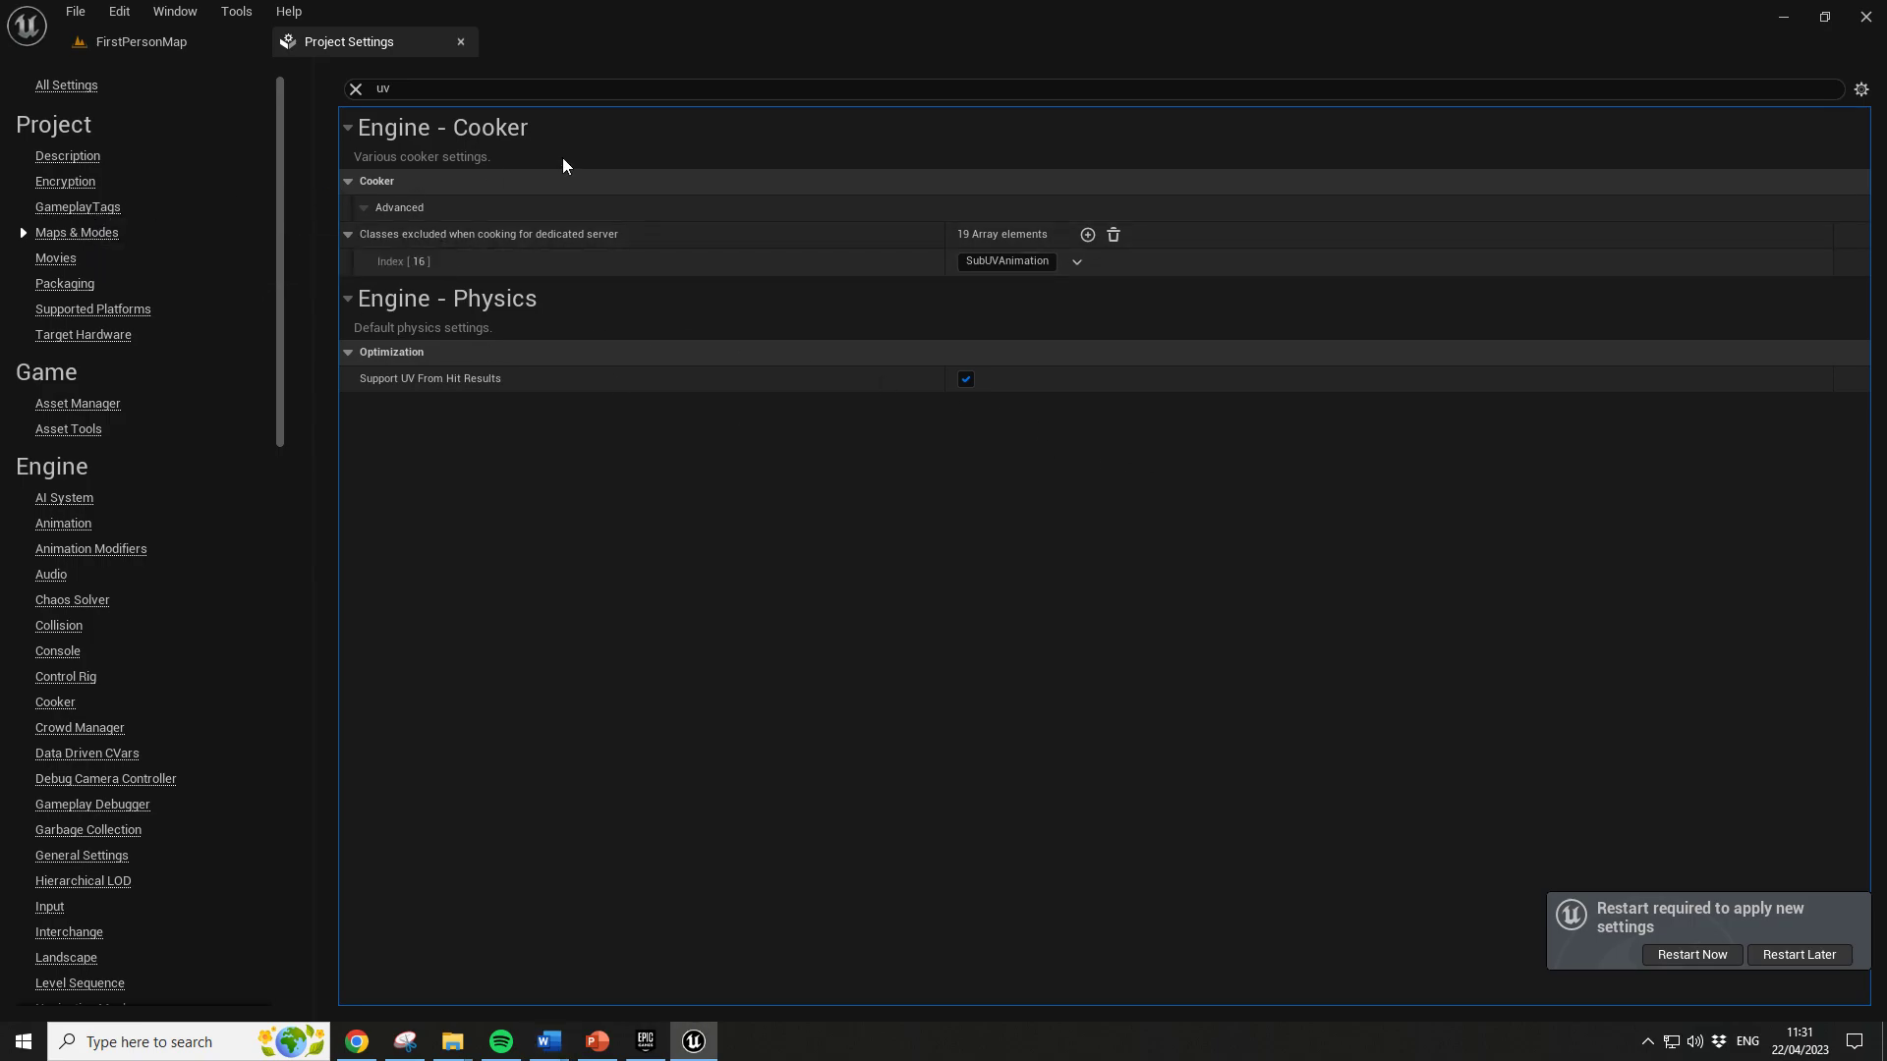
left_click(356, 89)
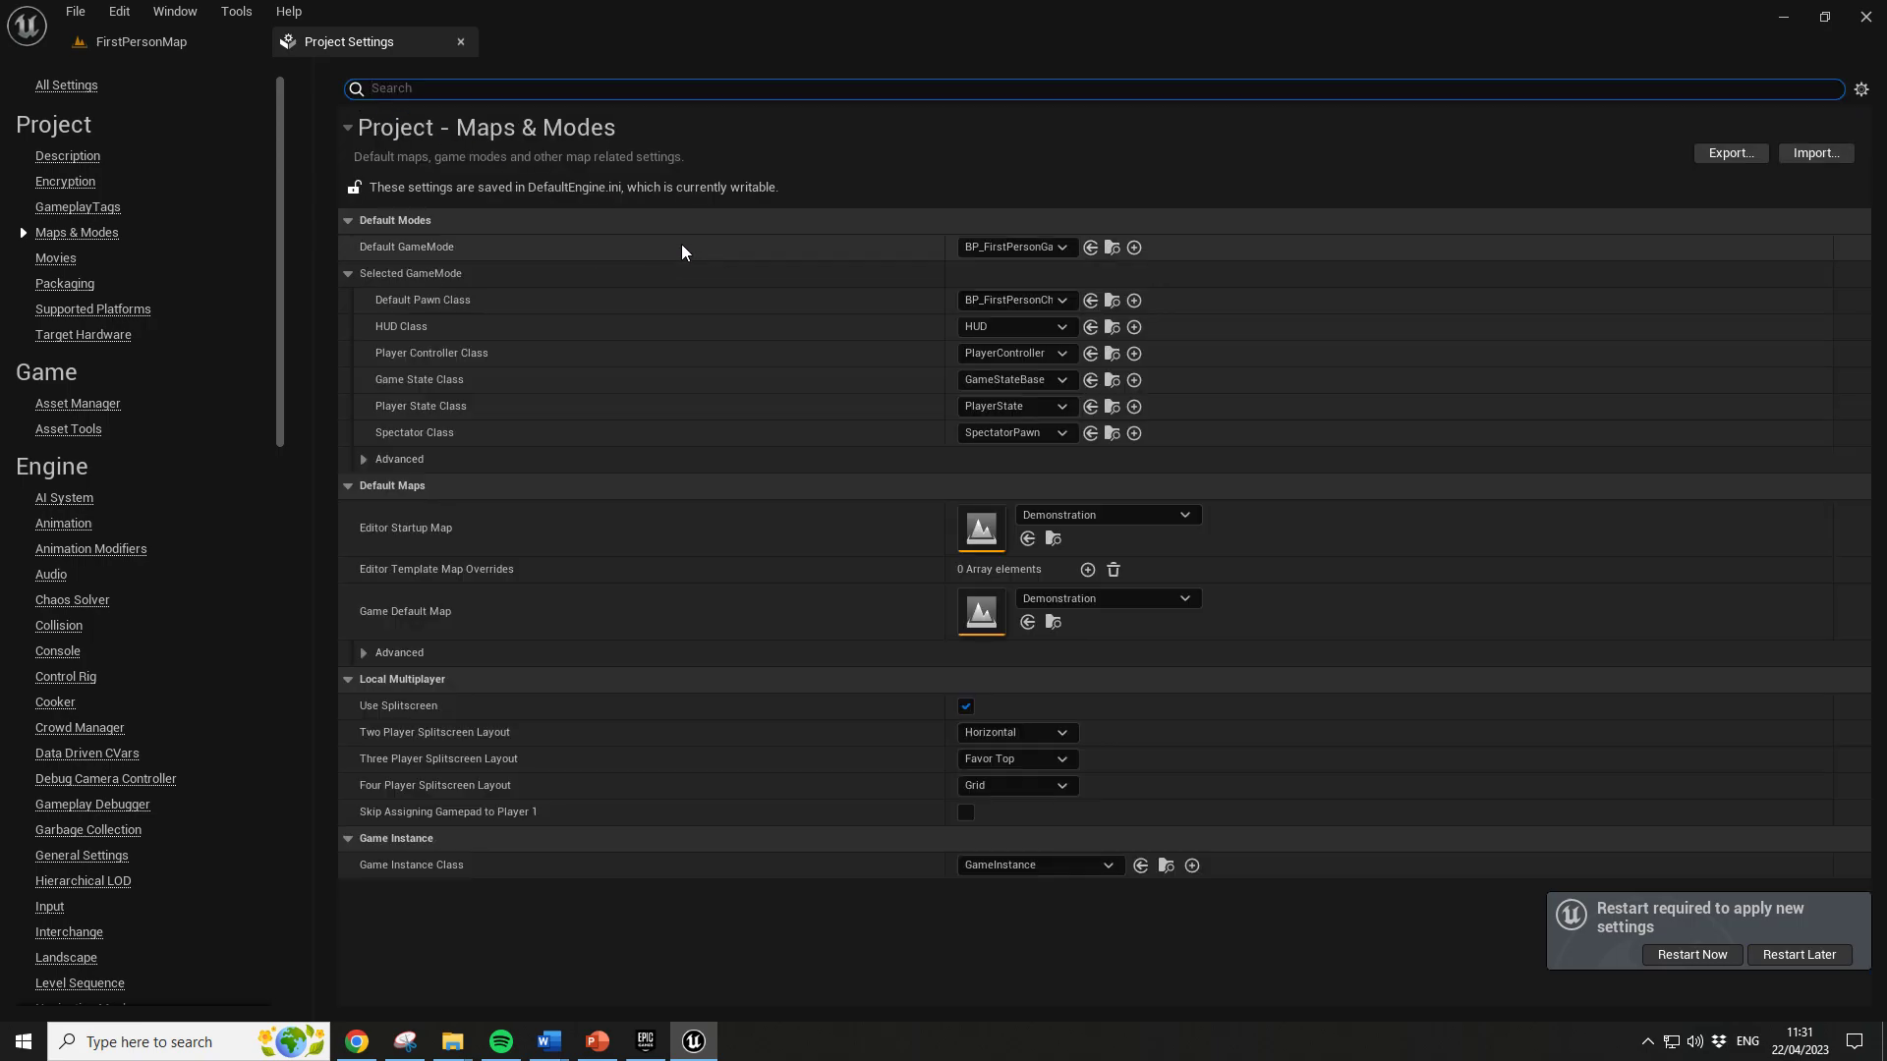
left_click(1061, 248)
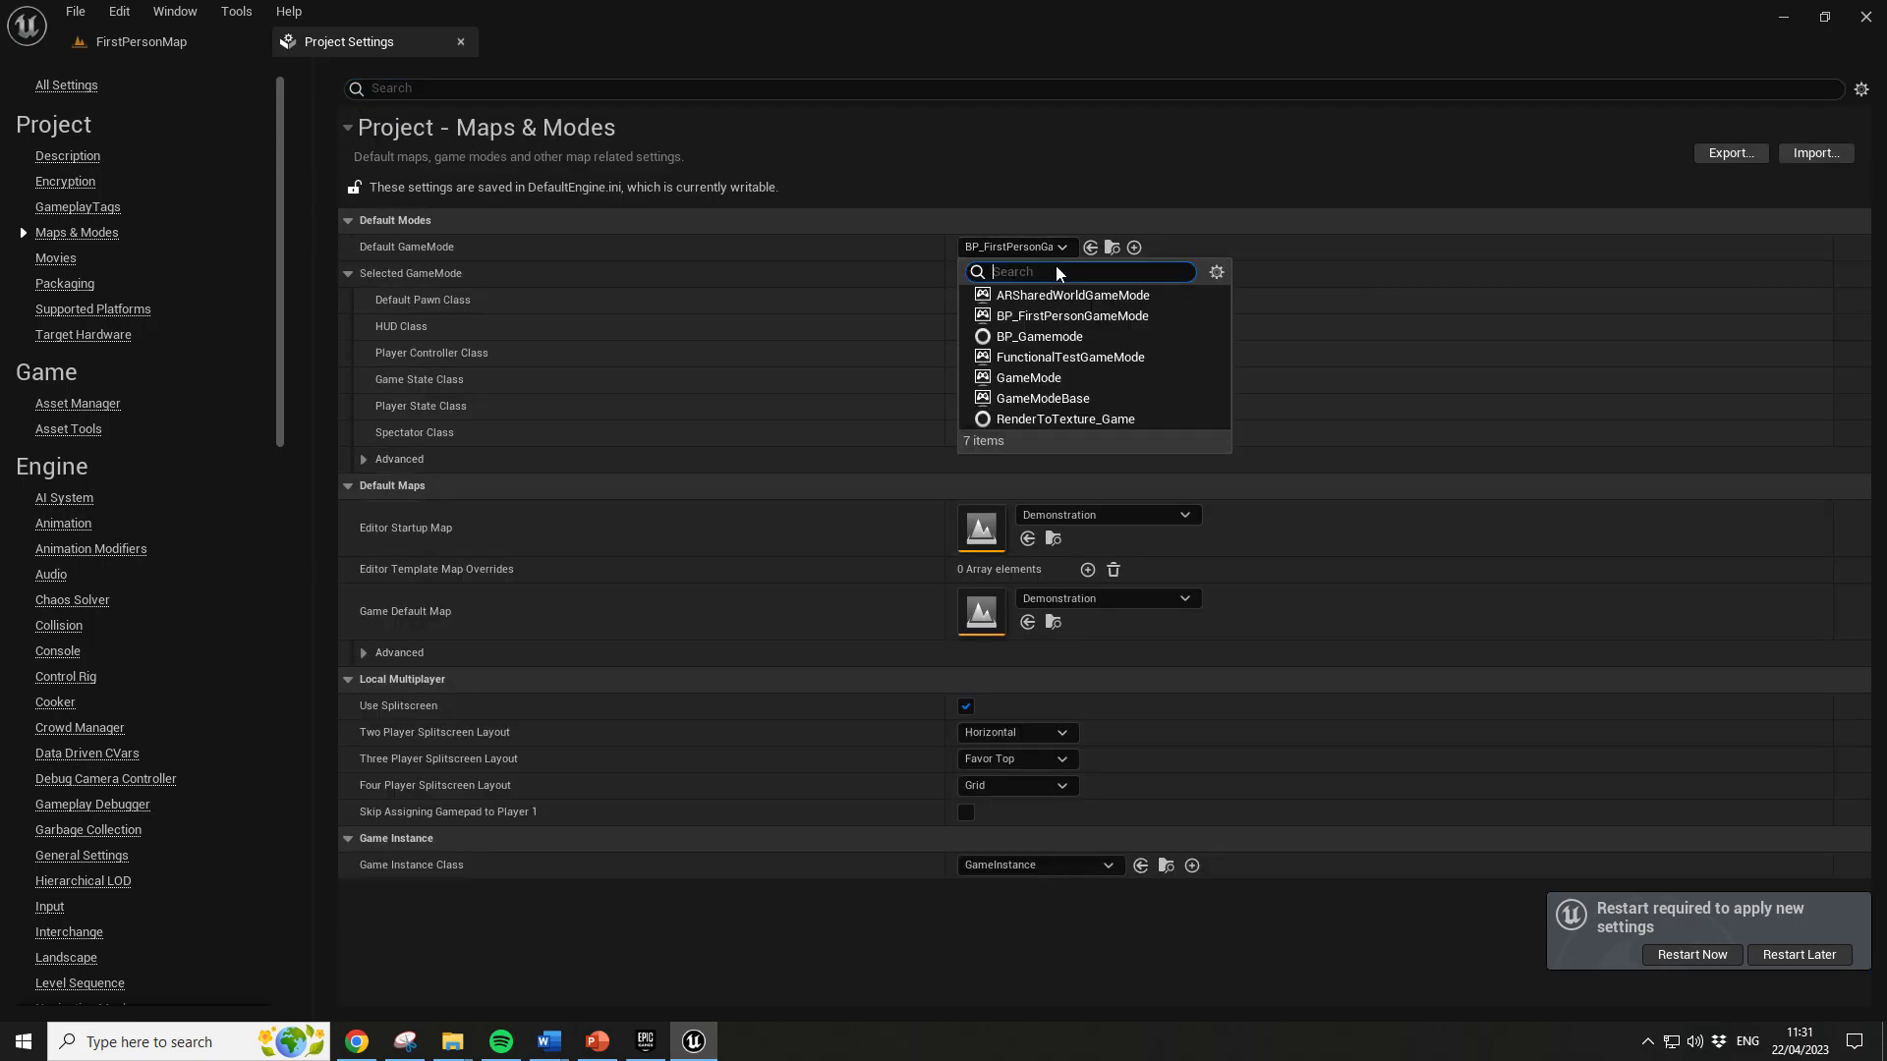
left_click(1047, 337)
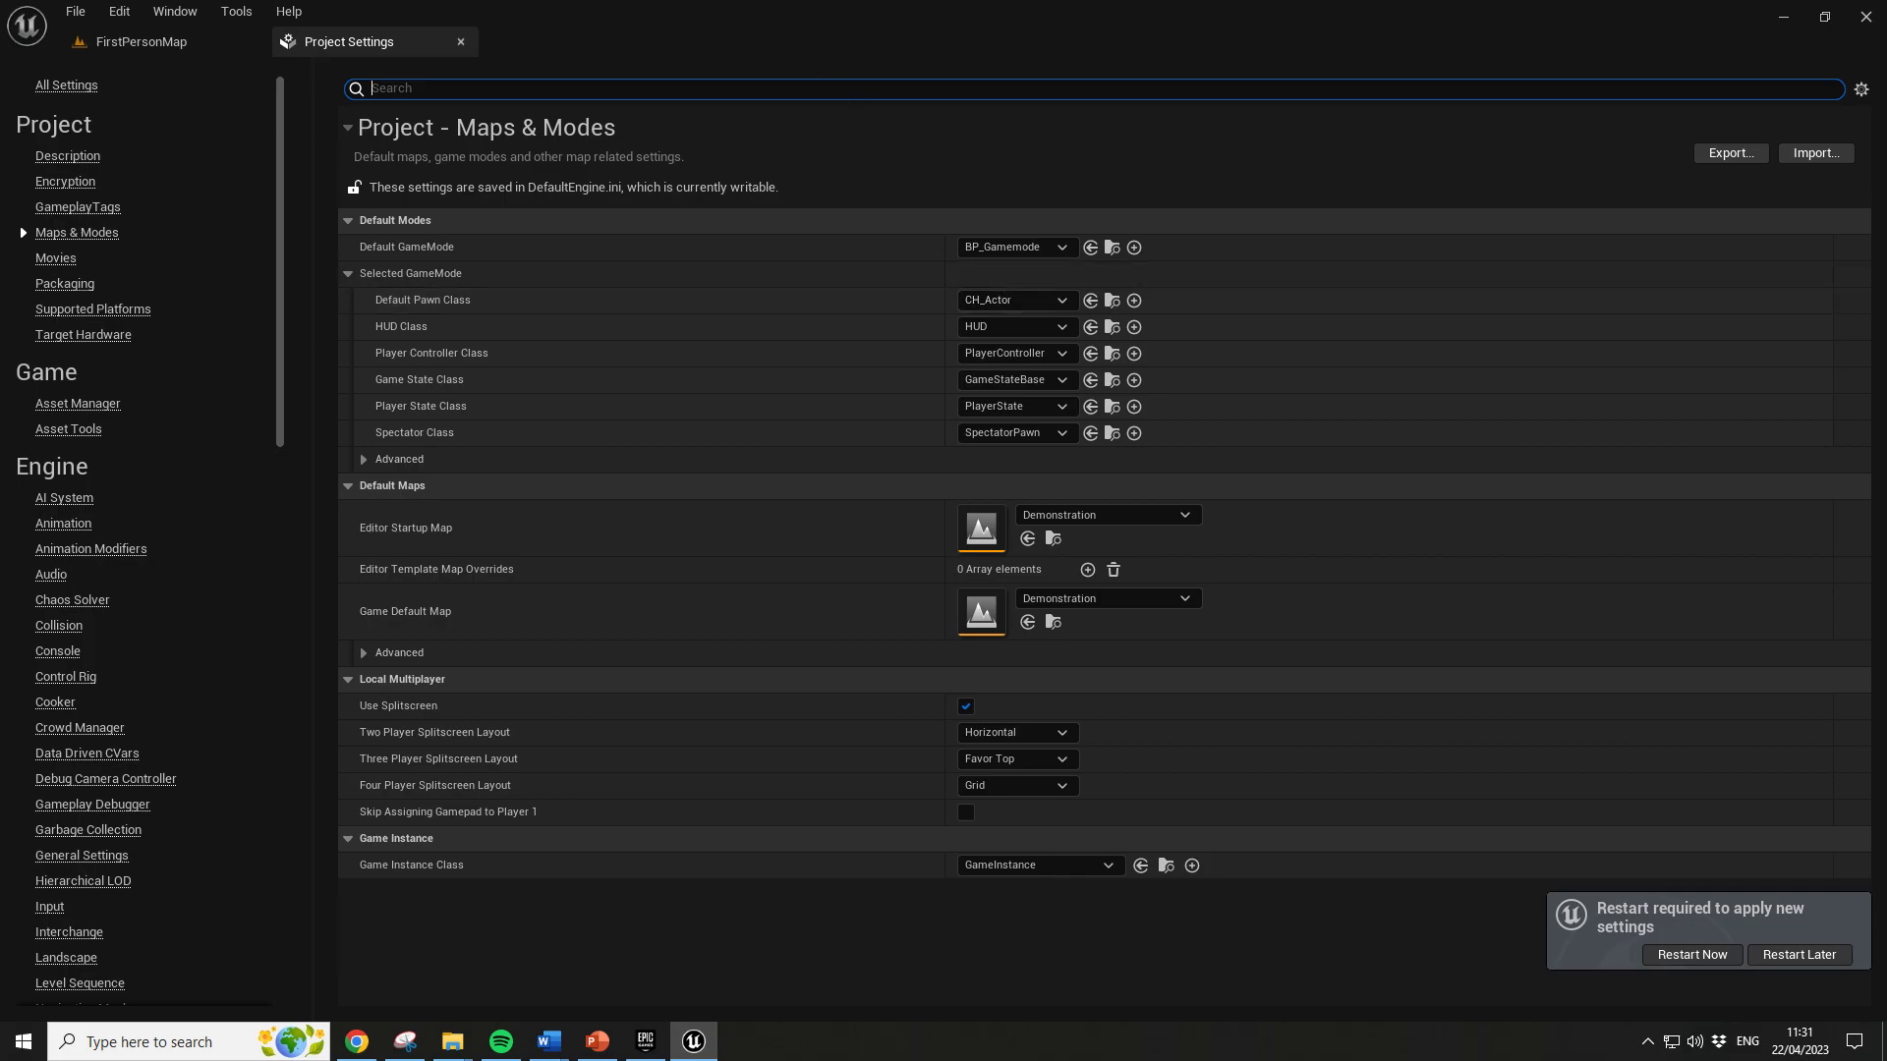
Read the setup guide's section on custom collision types in Word and search the project settings for "preset"
left_click(549, 1041)
scroll(1366, 396, "down", 4)
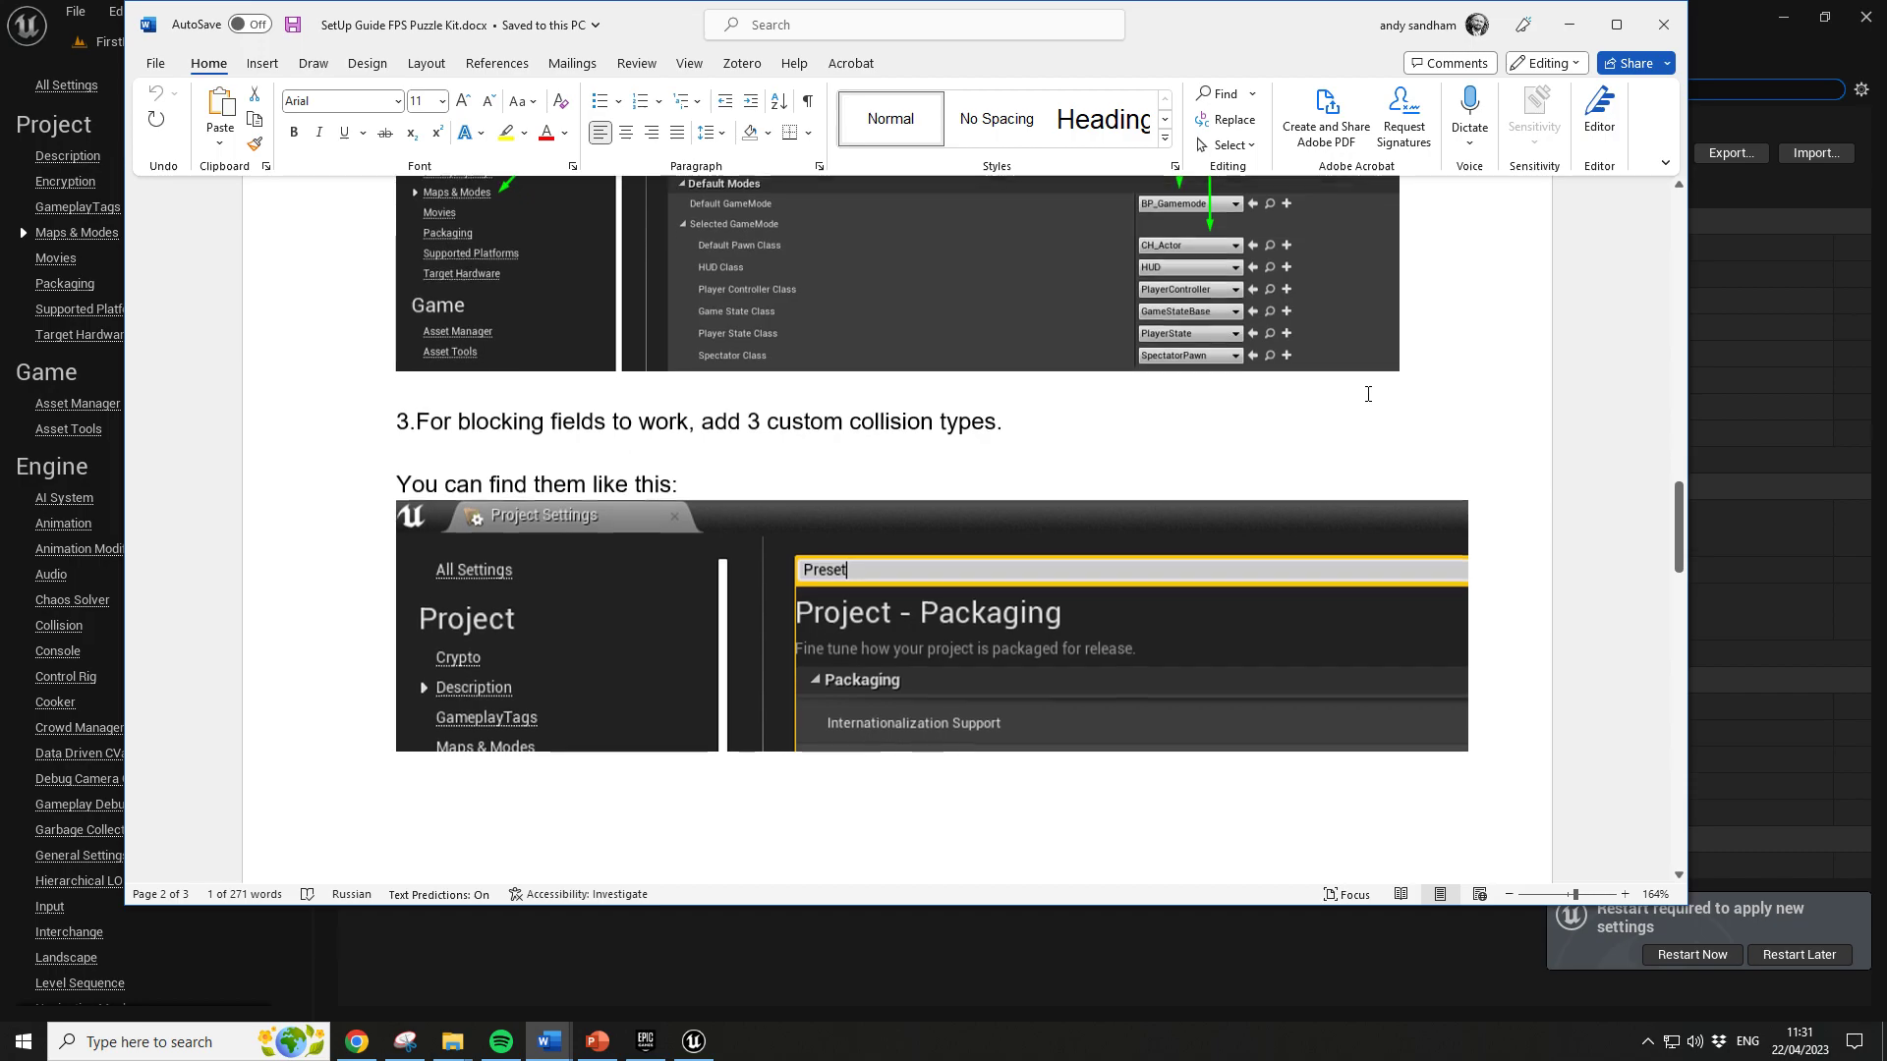
scroll(1361, 393, "up", 2)
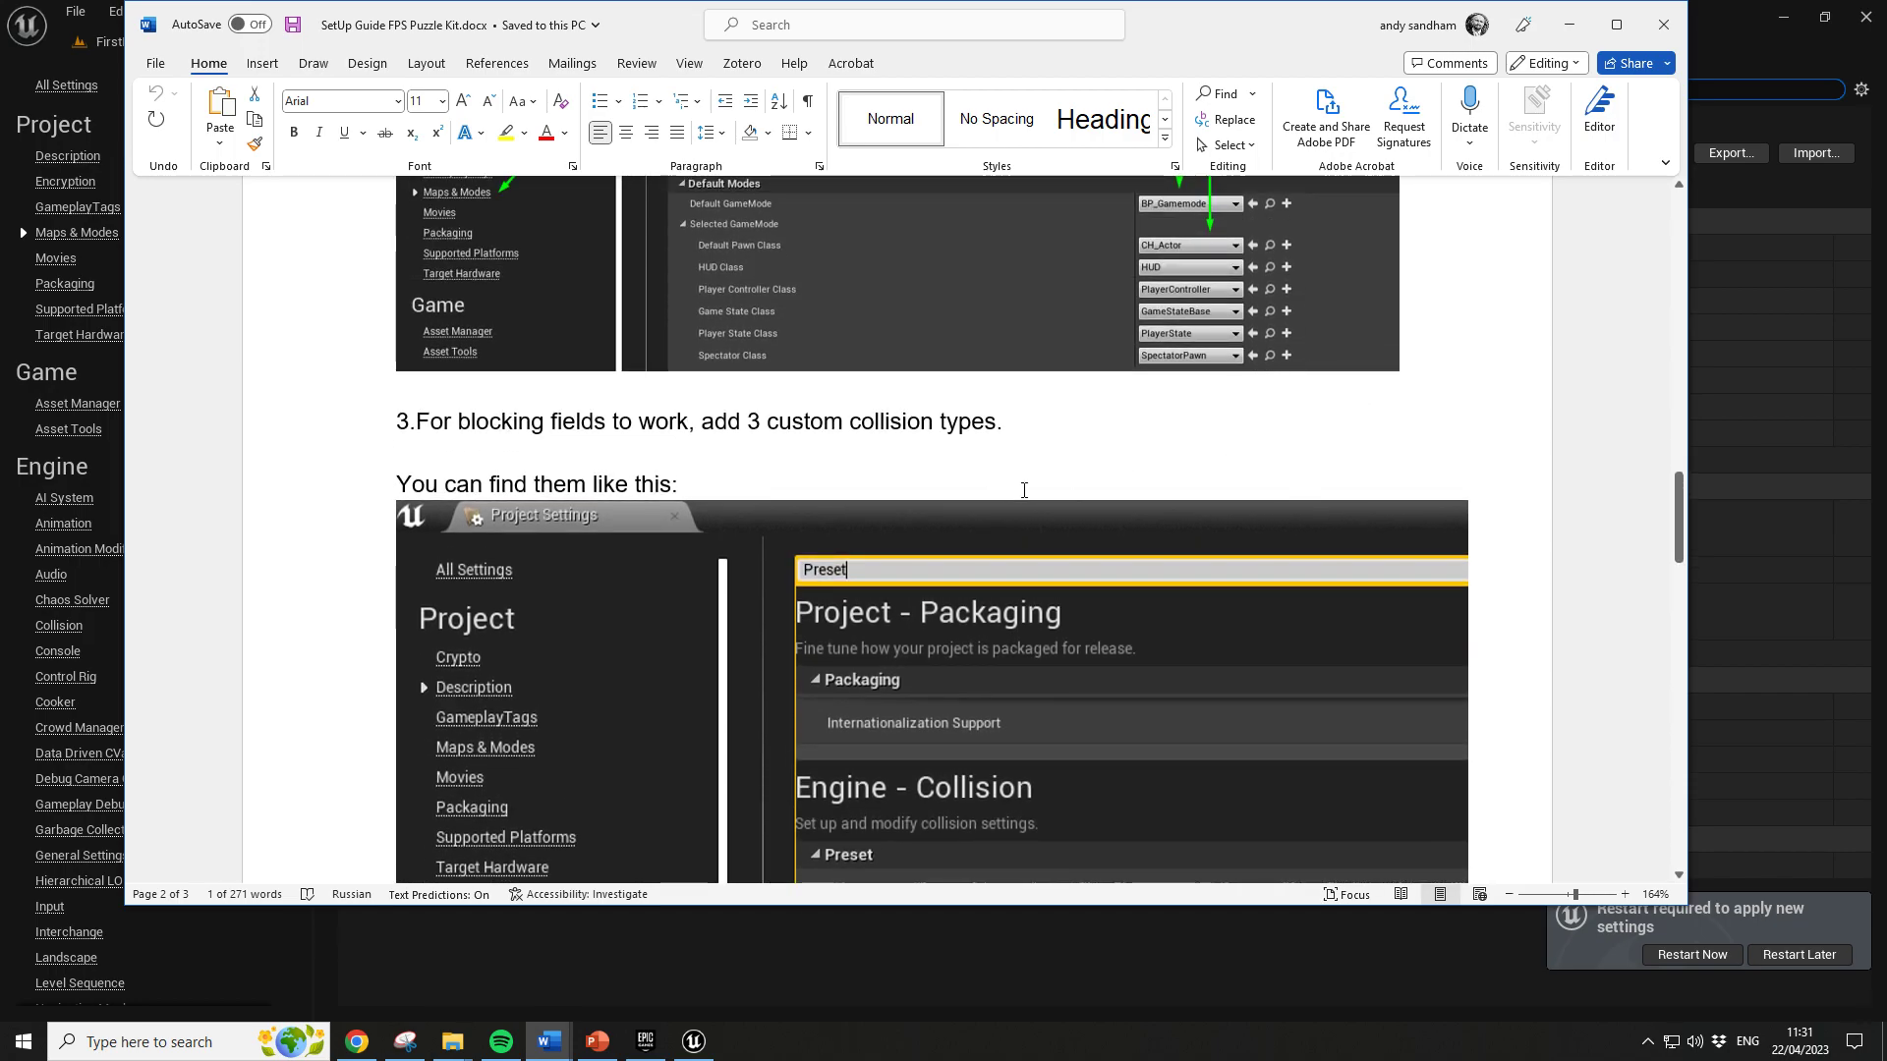
scroll(1024, 491, "down", 5)
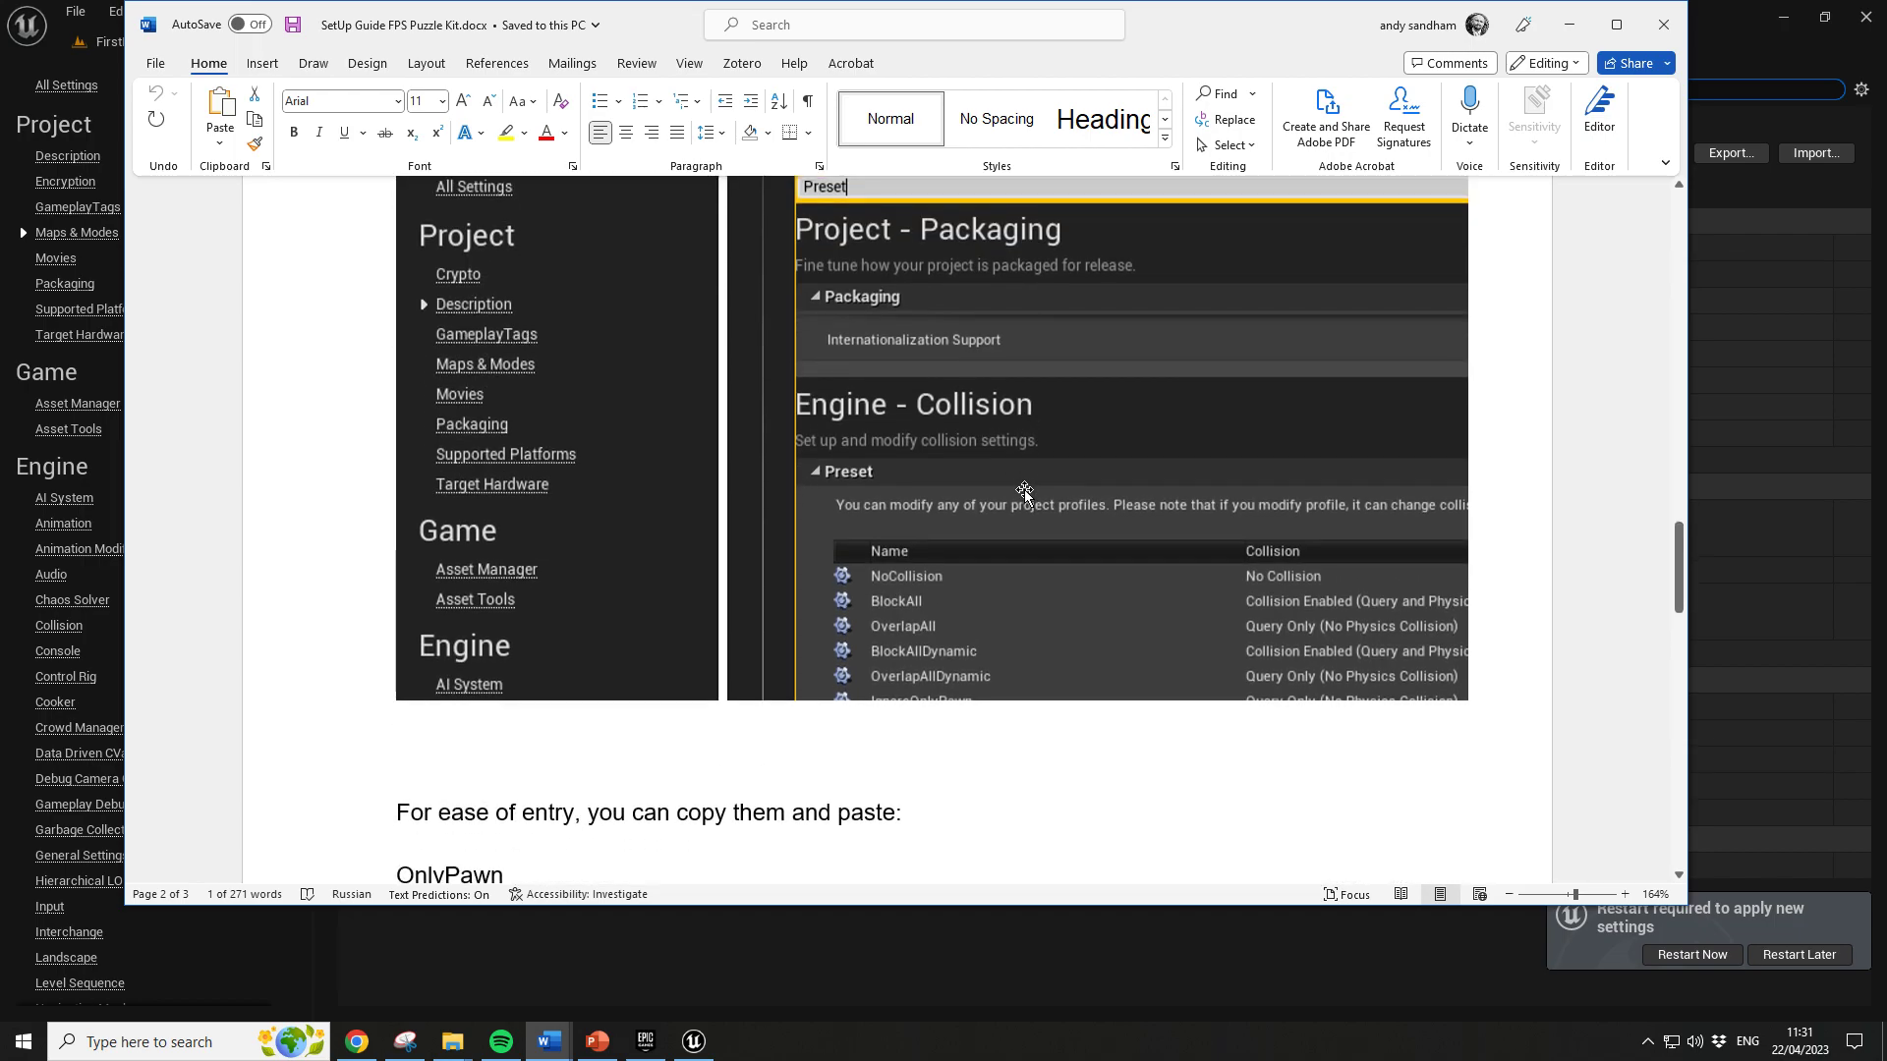
scroll(1025, 491, "down", 2)
scroll(1032, 476, "up", 4)
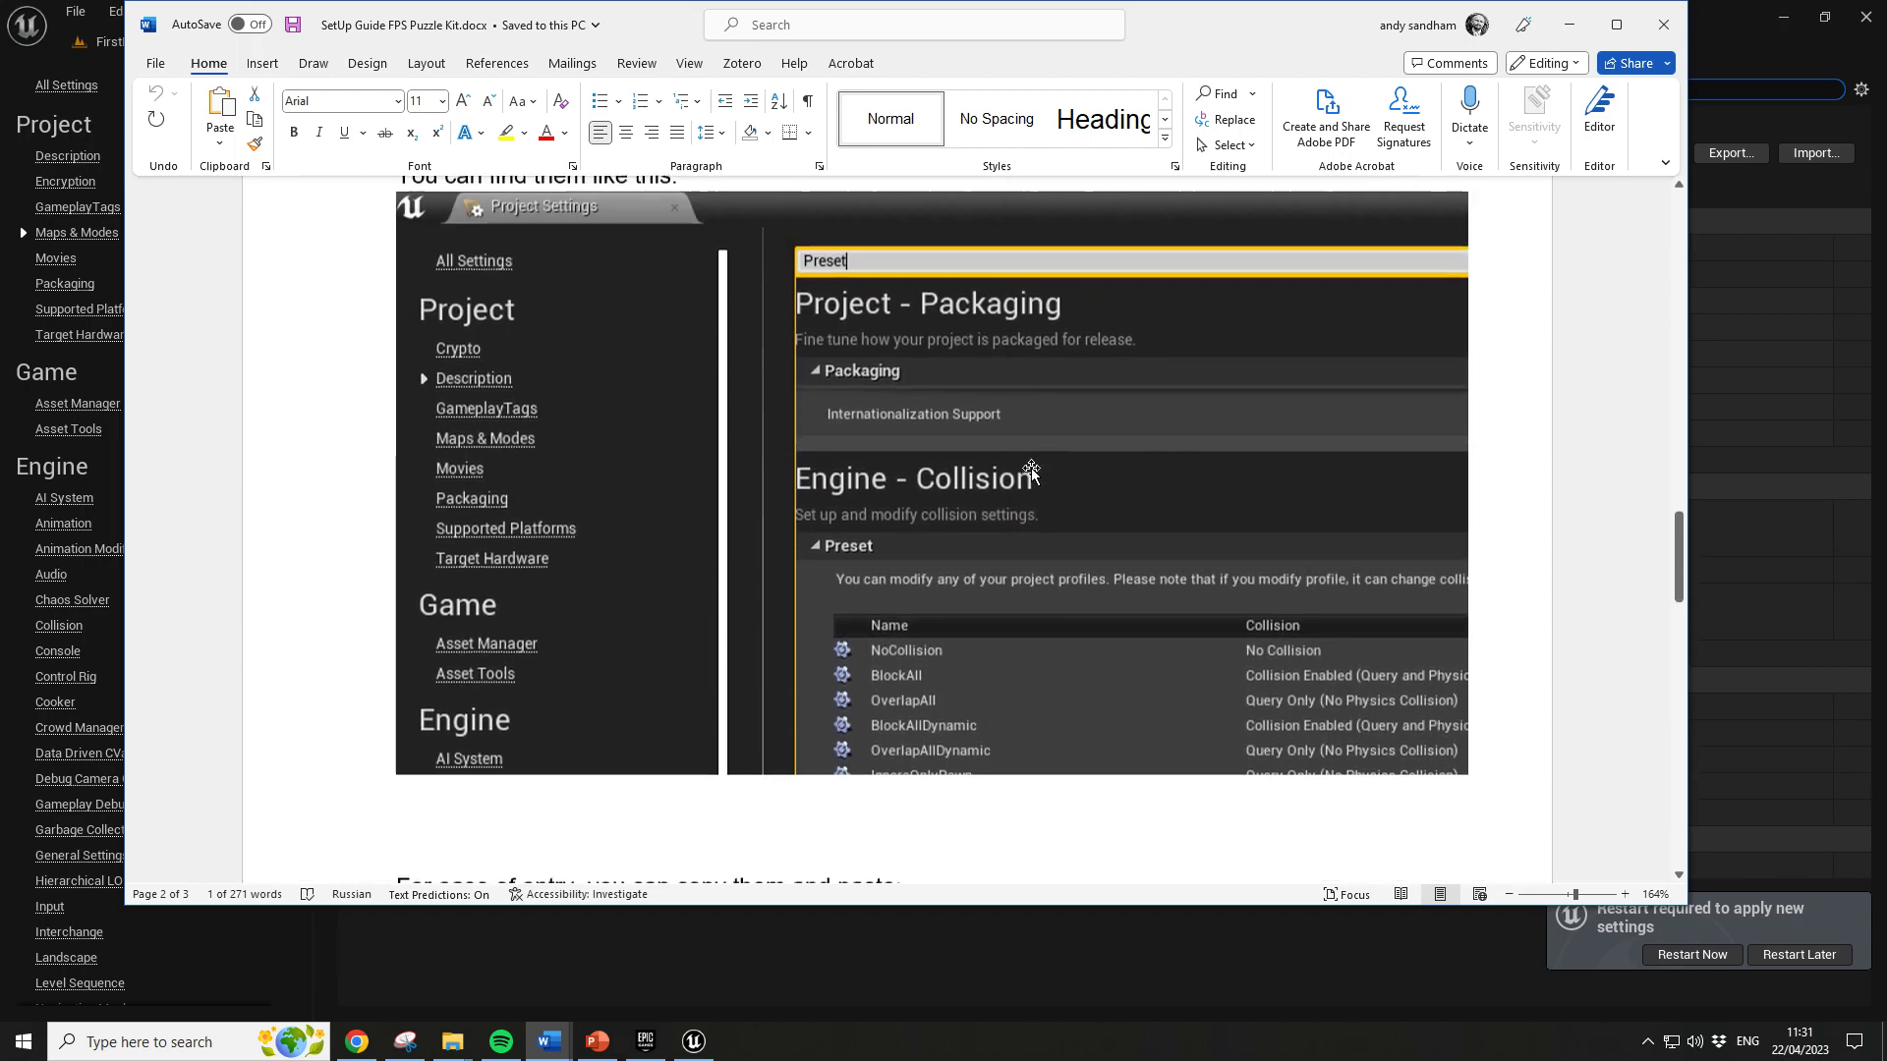
key("alt+Tab")
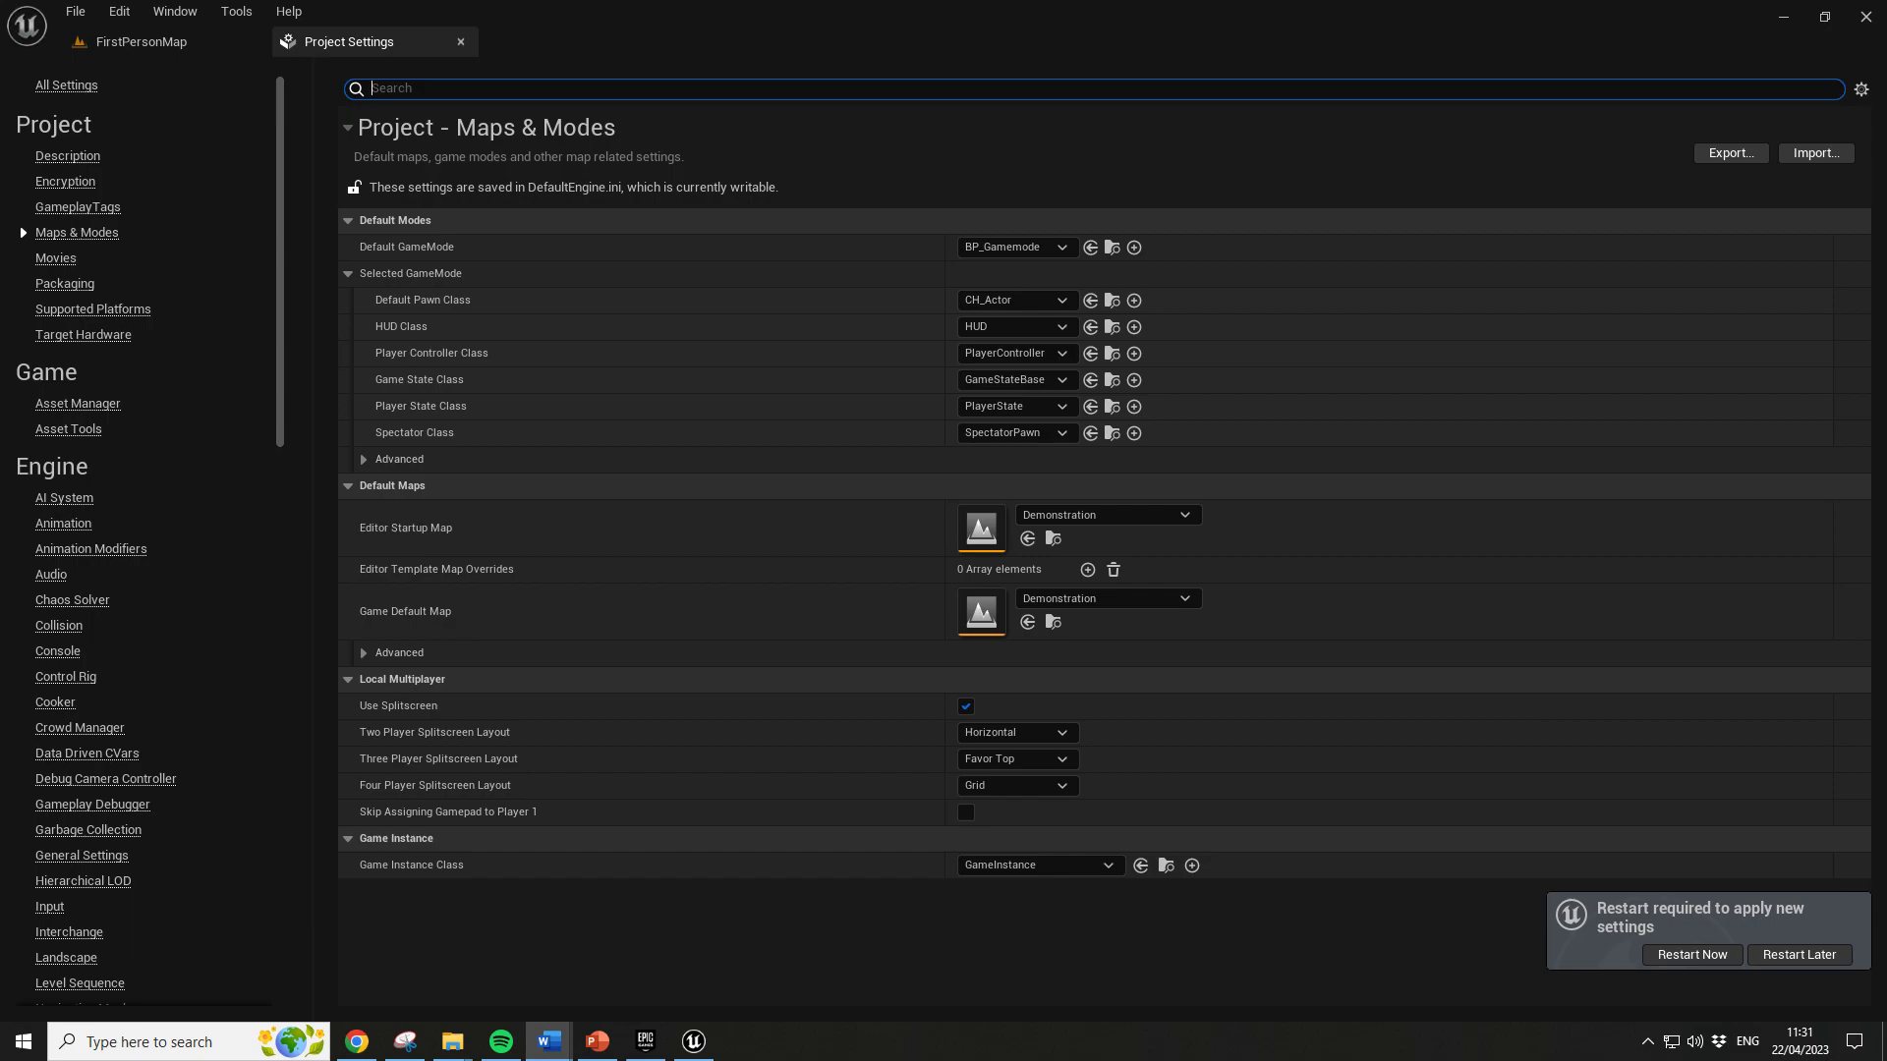
type("preset")
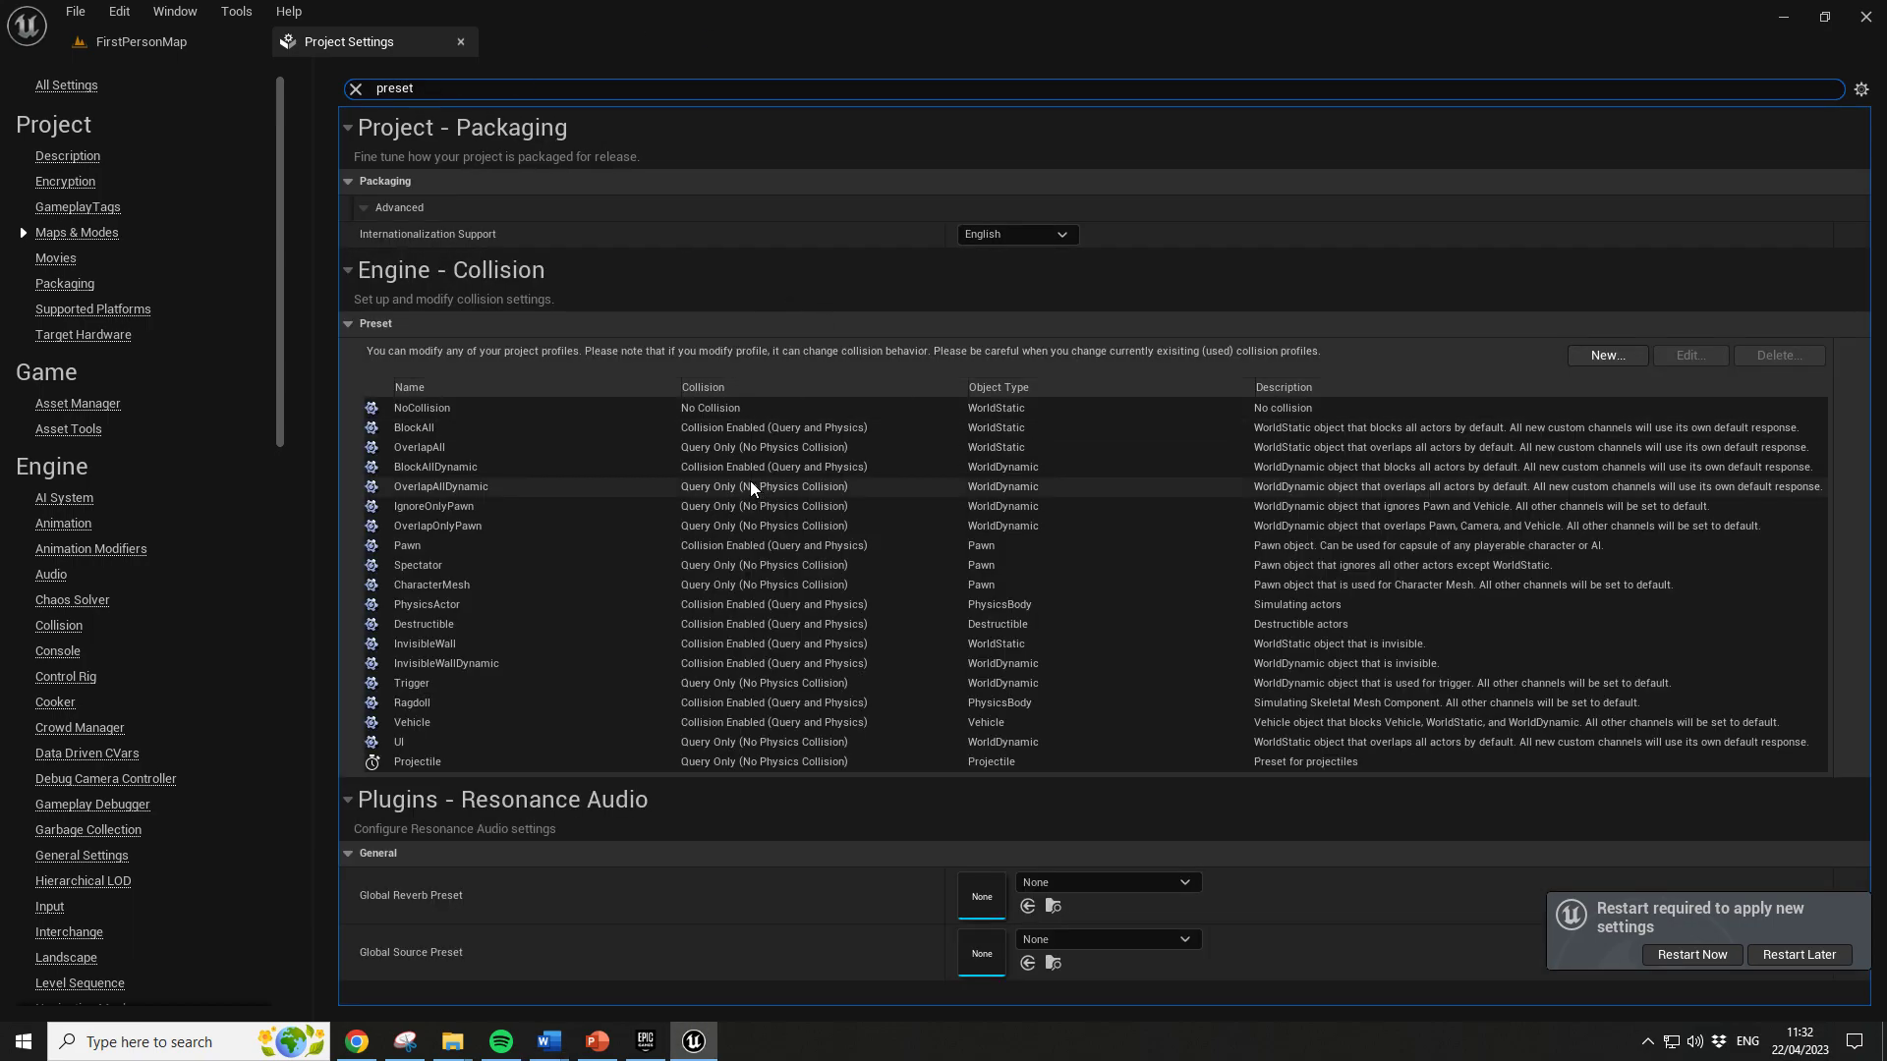
Create a new collision profile named OnlyPawn with CollisionEnabled set to Collision Enabled (Query and Physics)
left_click(1605, 356)
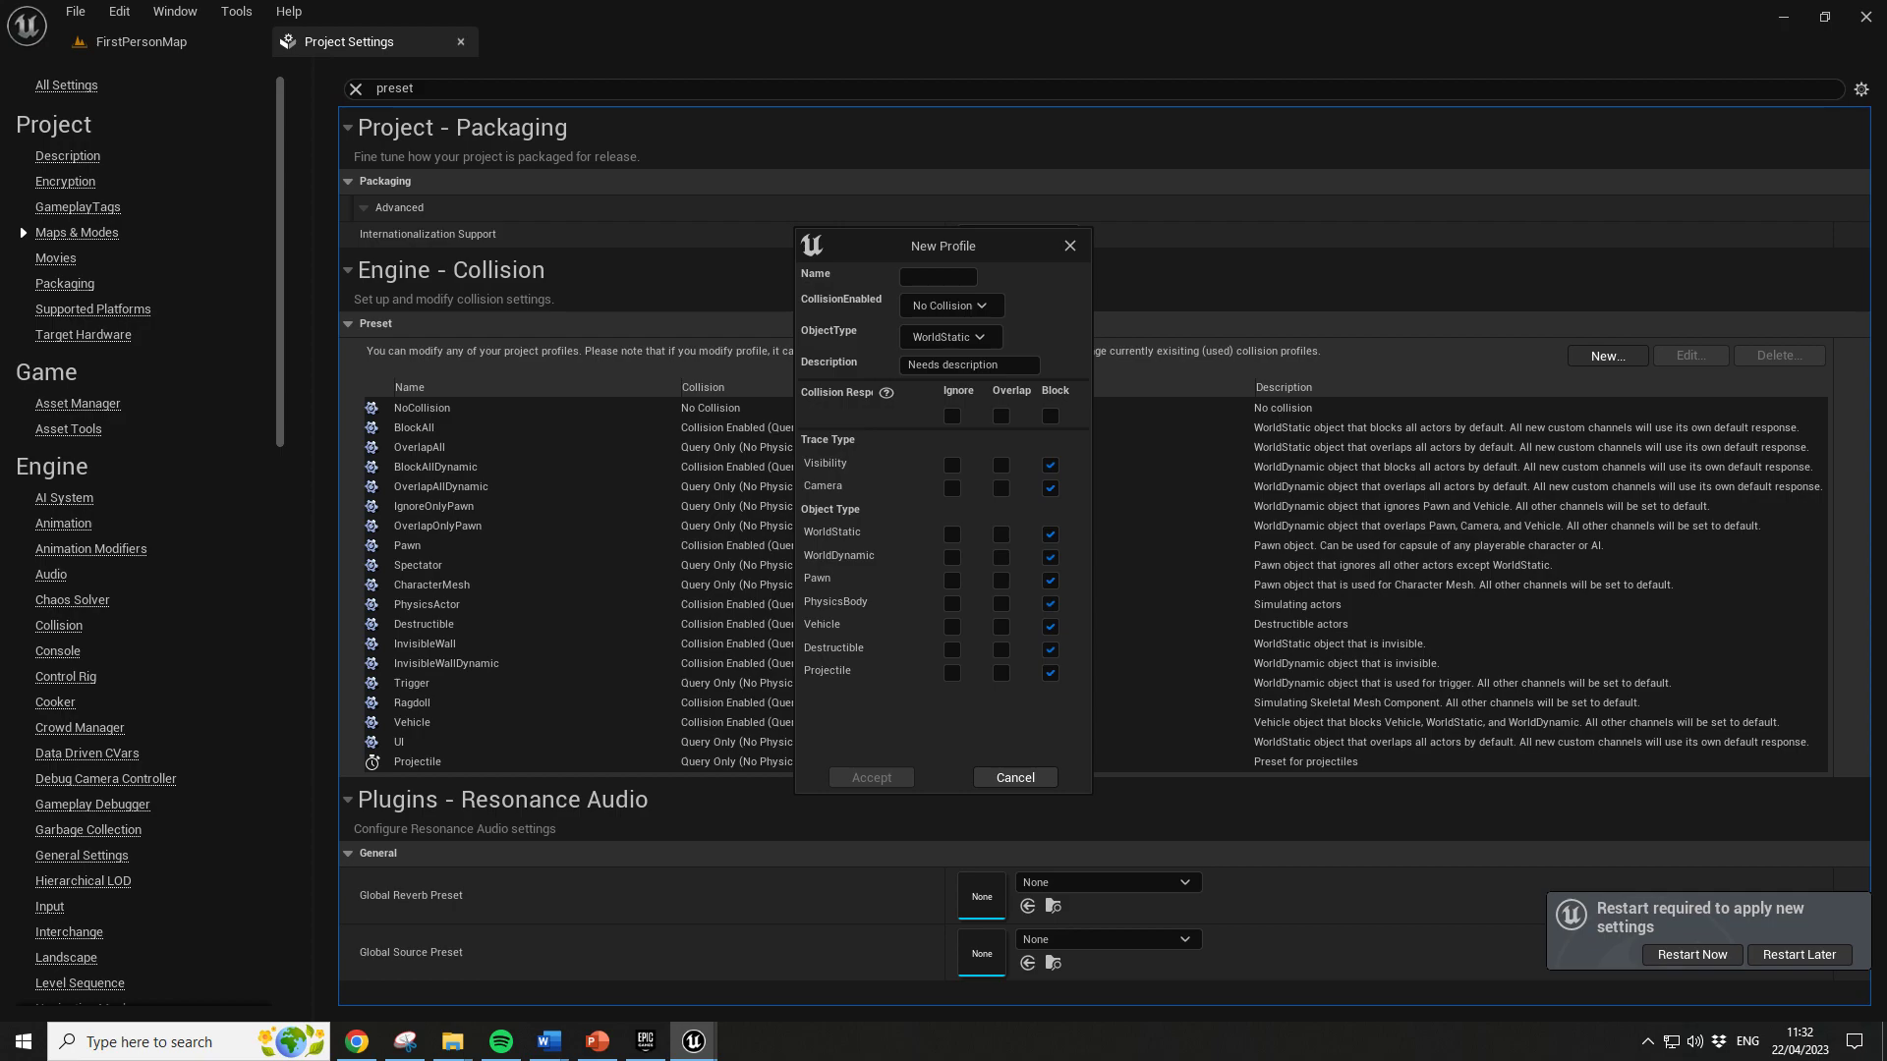
key("alt+Tab")
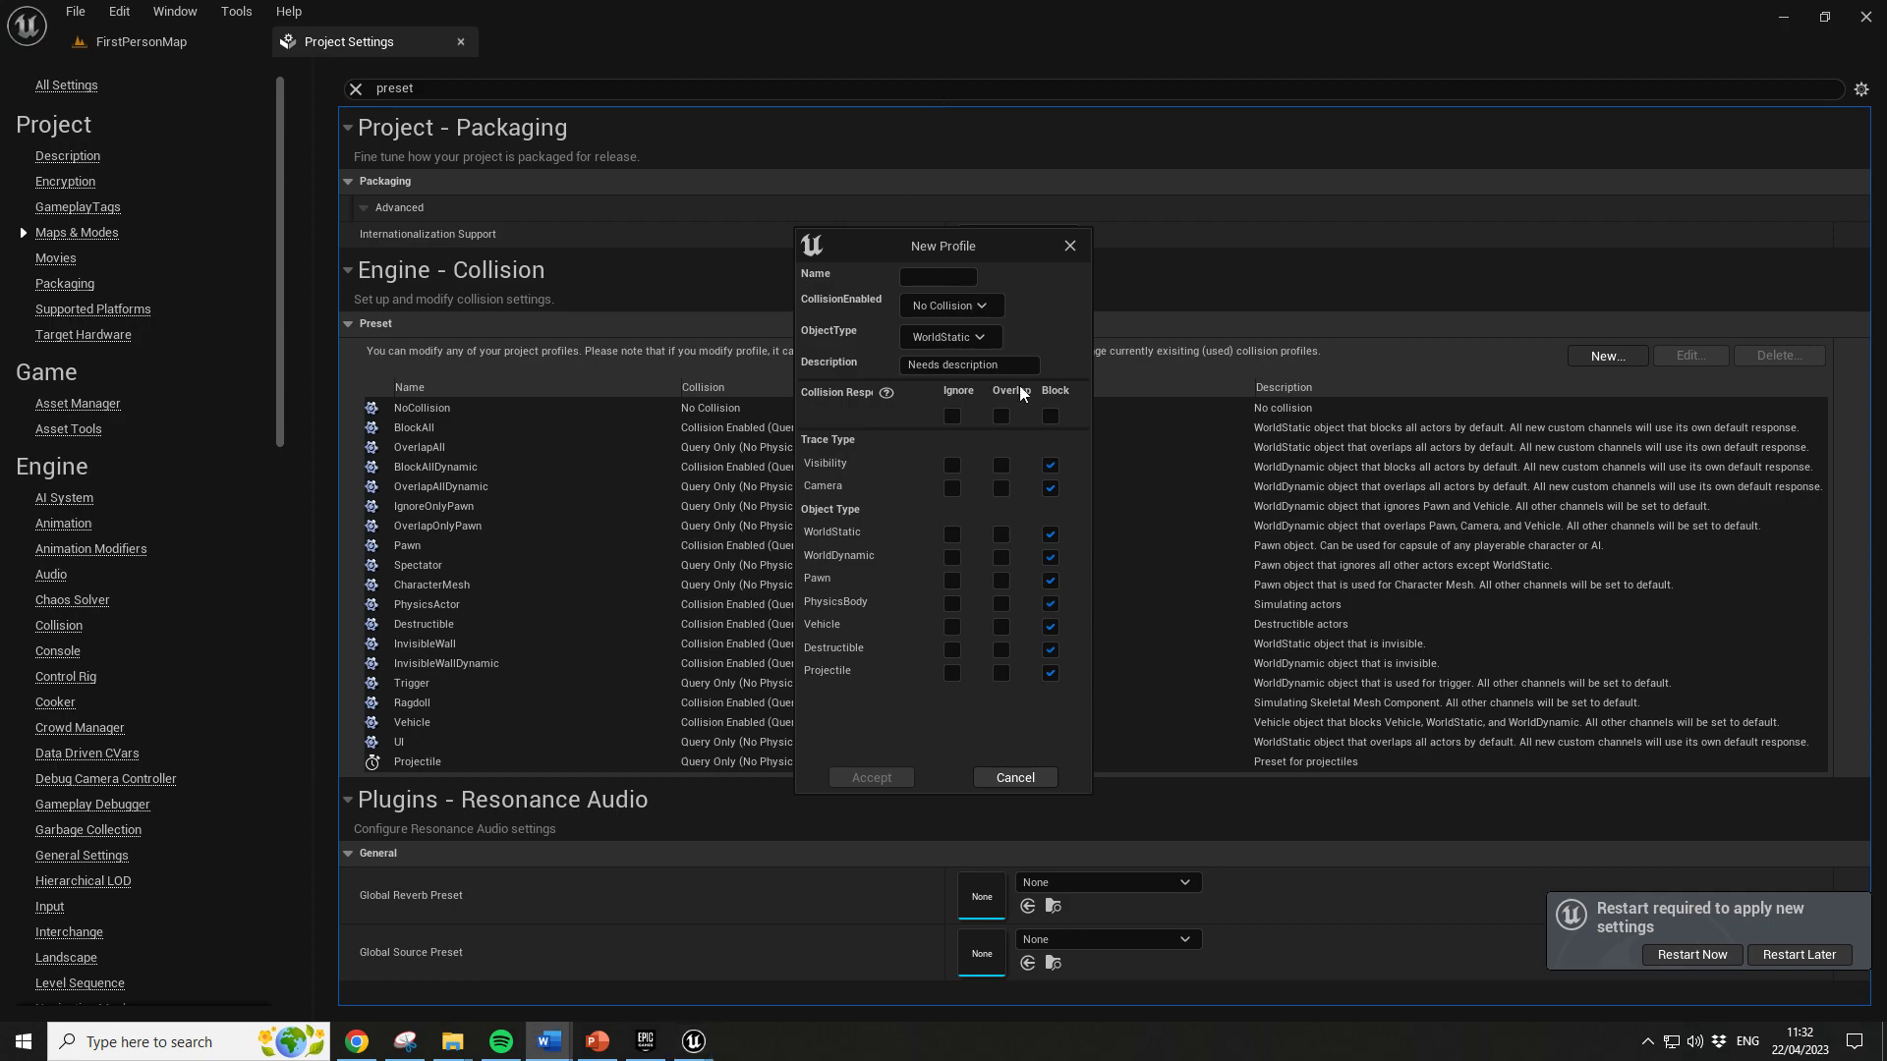
key("alt+Tab")
type("OnlyPawn")
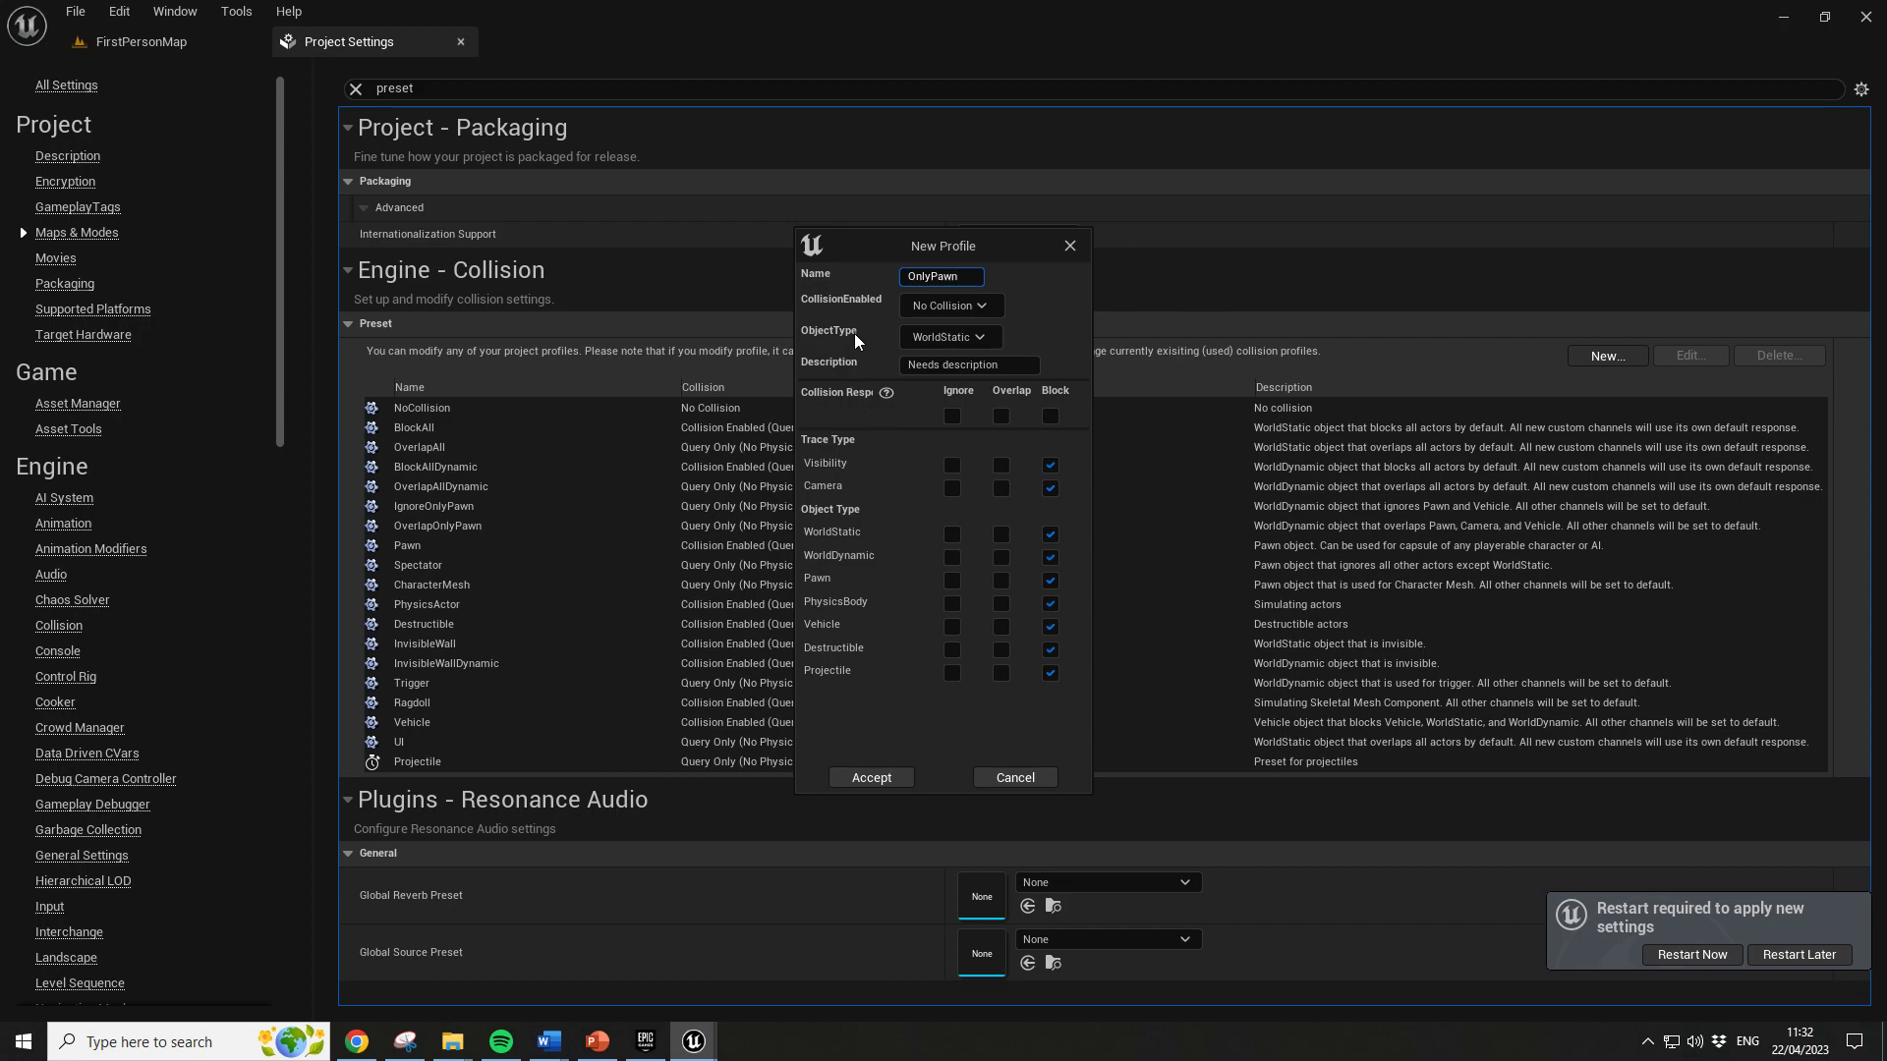
left_click(981, 308)
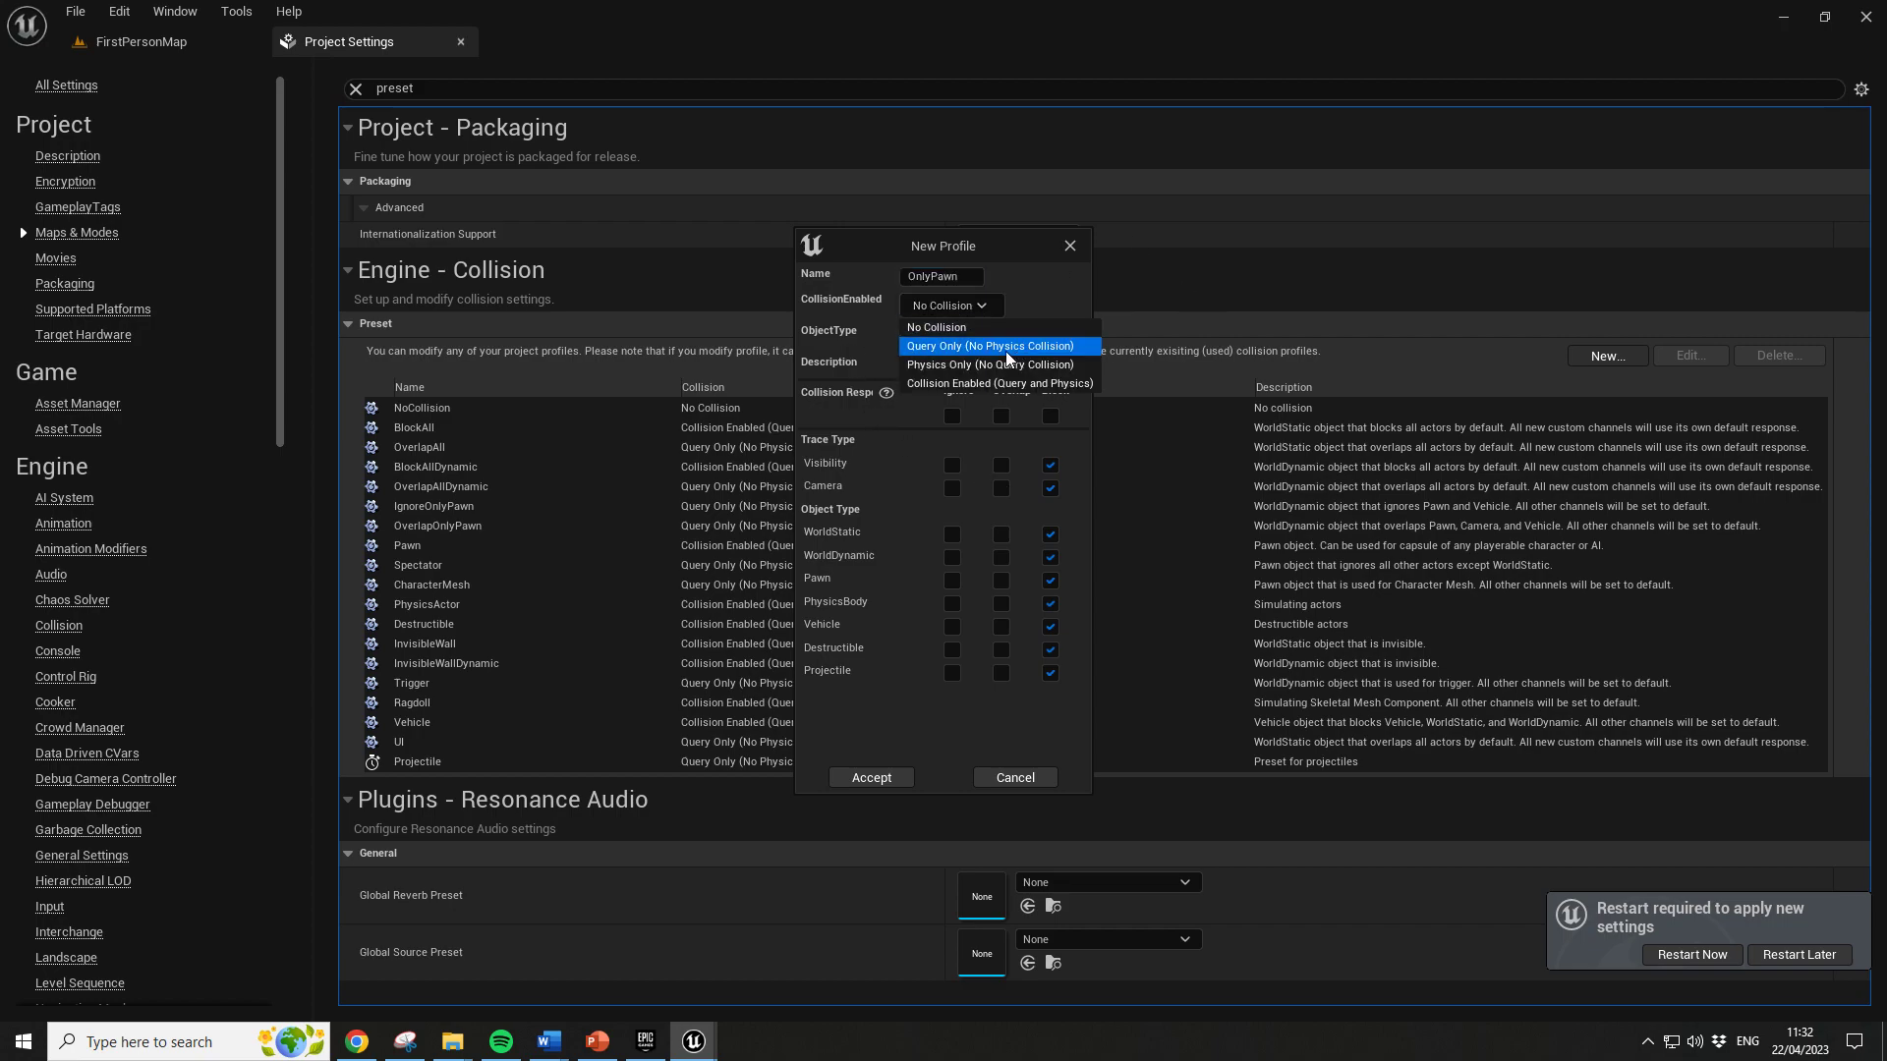
left_click(977, 384)
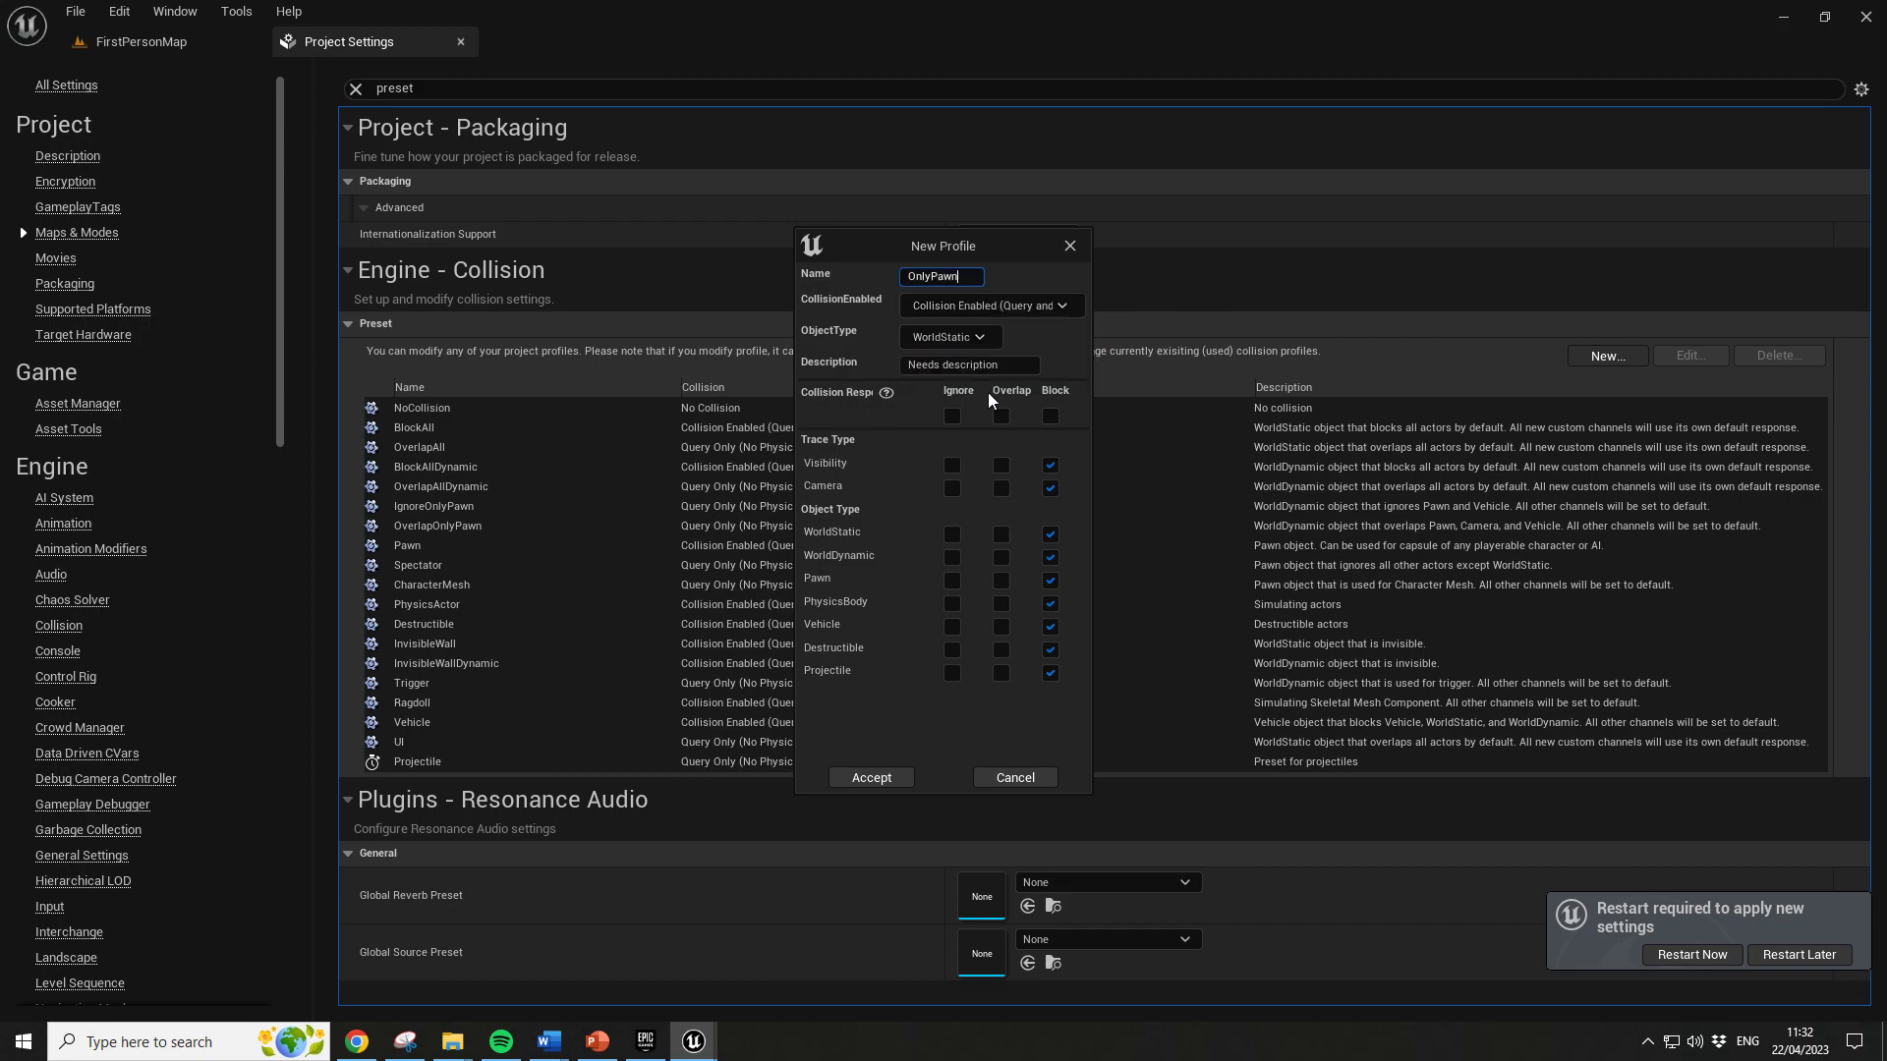
Replace the OnlyPawn profile's description with "Blocks only pawn"
left_click(981, 366)
type("Blocks")
key("BackSpace")
key("BackSpace")
key("BackSpace")
key("BackSpace")
key("BackSpace")
key("BackSpace")
key("BackSpace")
key("BackSpace")
key("BackSpace")
key("BackSpace")
key("BackSpace")
key("BackSpace")
key("BackSpace")
key("BackSpace")
key("BackSpace")
key("BackSpace")
key("BackSpace")
key("BackSpace")
key("BackSpace")
key("BackSpace")
type("Blocks only pawn")
Set every OnlyPawn collision response except Camera and Pawn to Ignore, checking the guide in Word, and save the profile
left_click(951, 462)
left_click(951, 536)
left_click(951, 558)
key("alt+Tab")
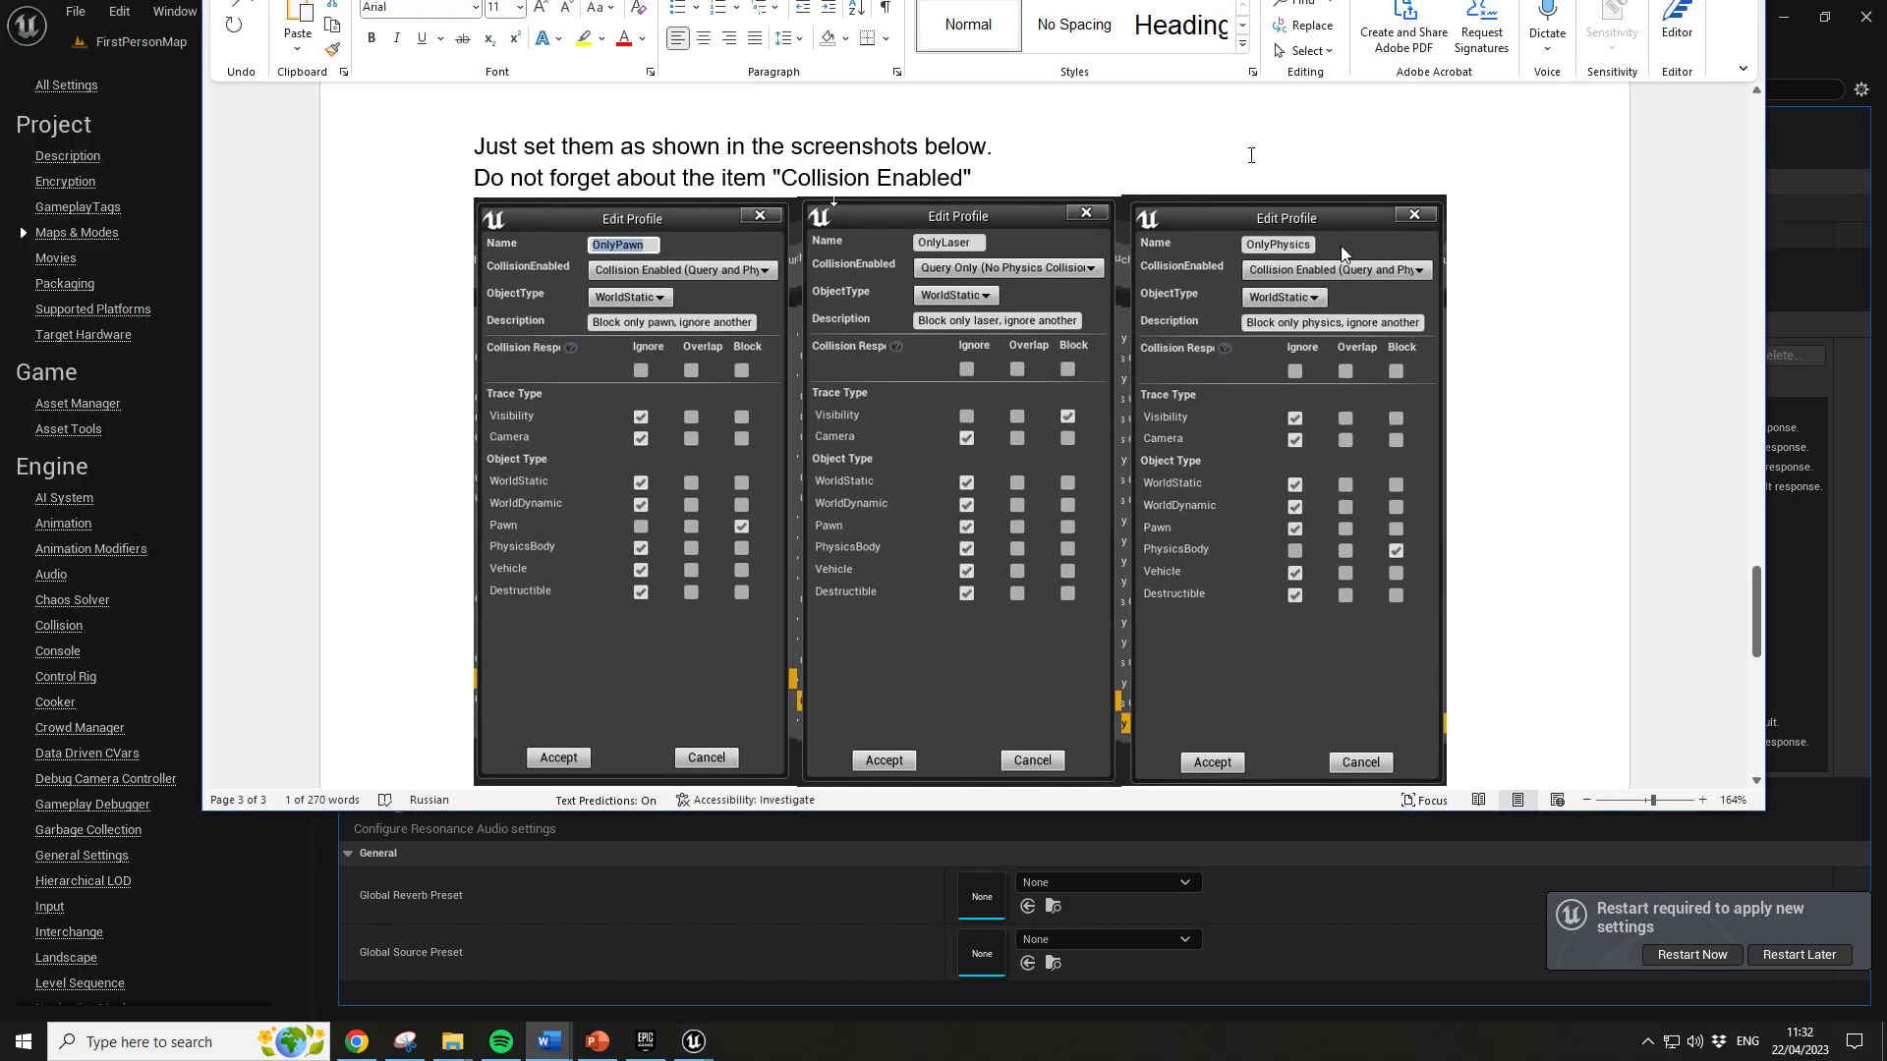
key("alt+Tab")
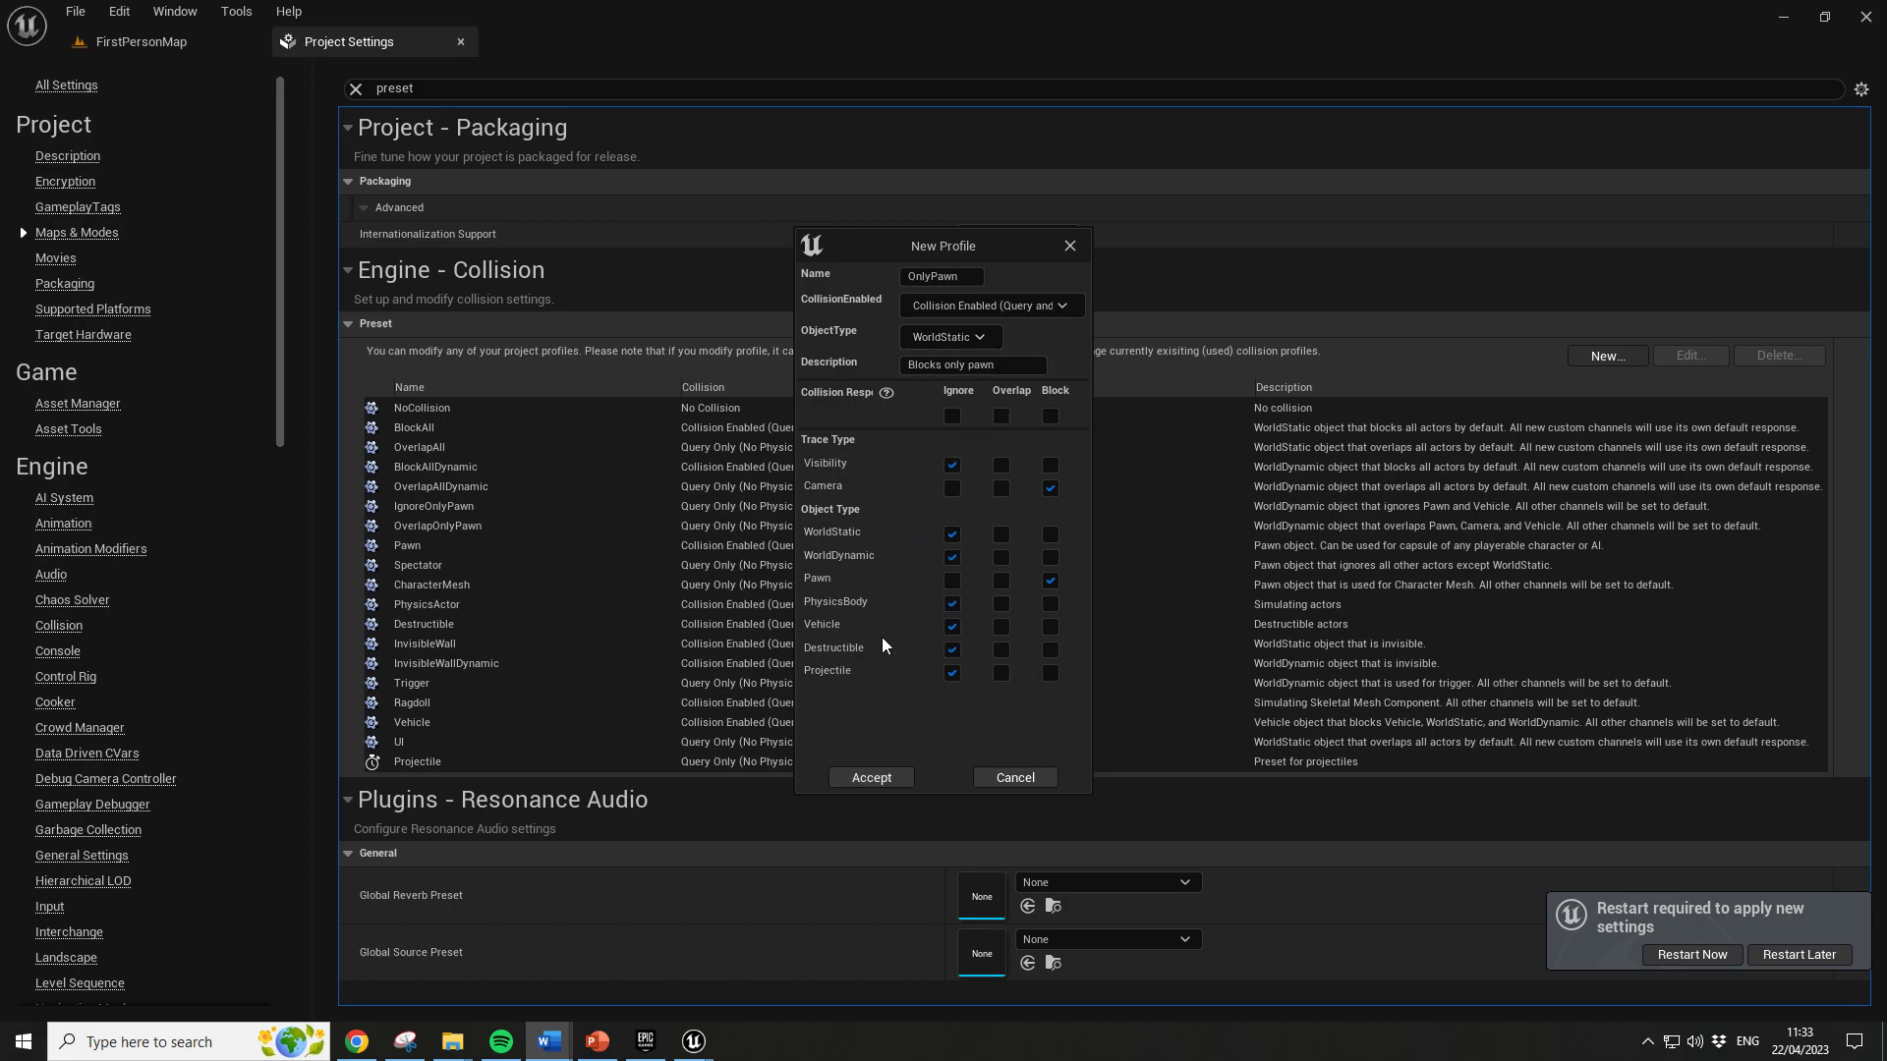
left_click(872, 777)
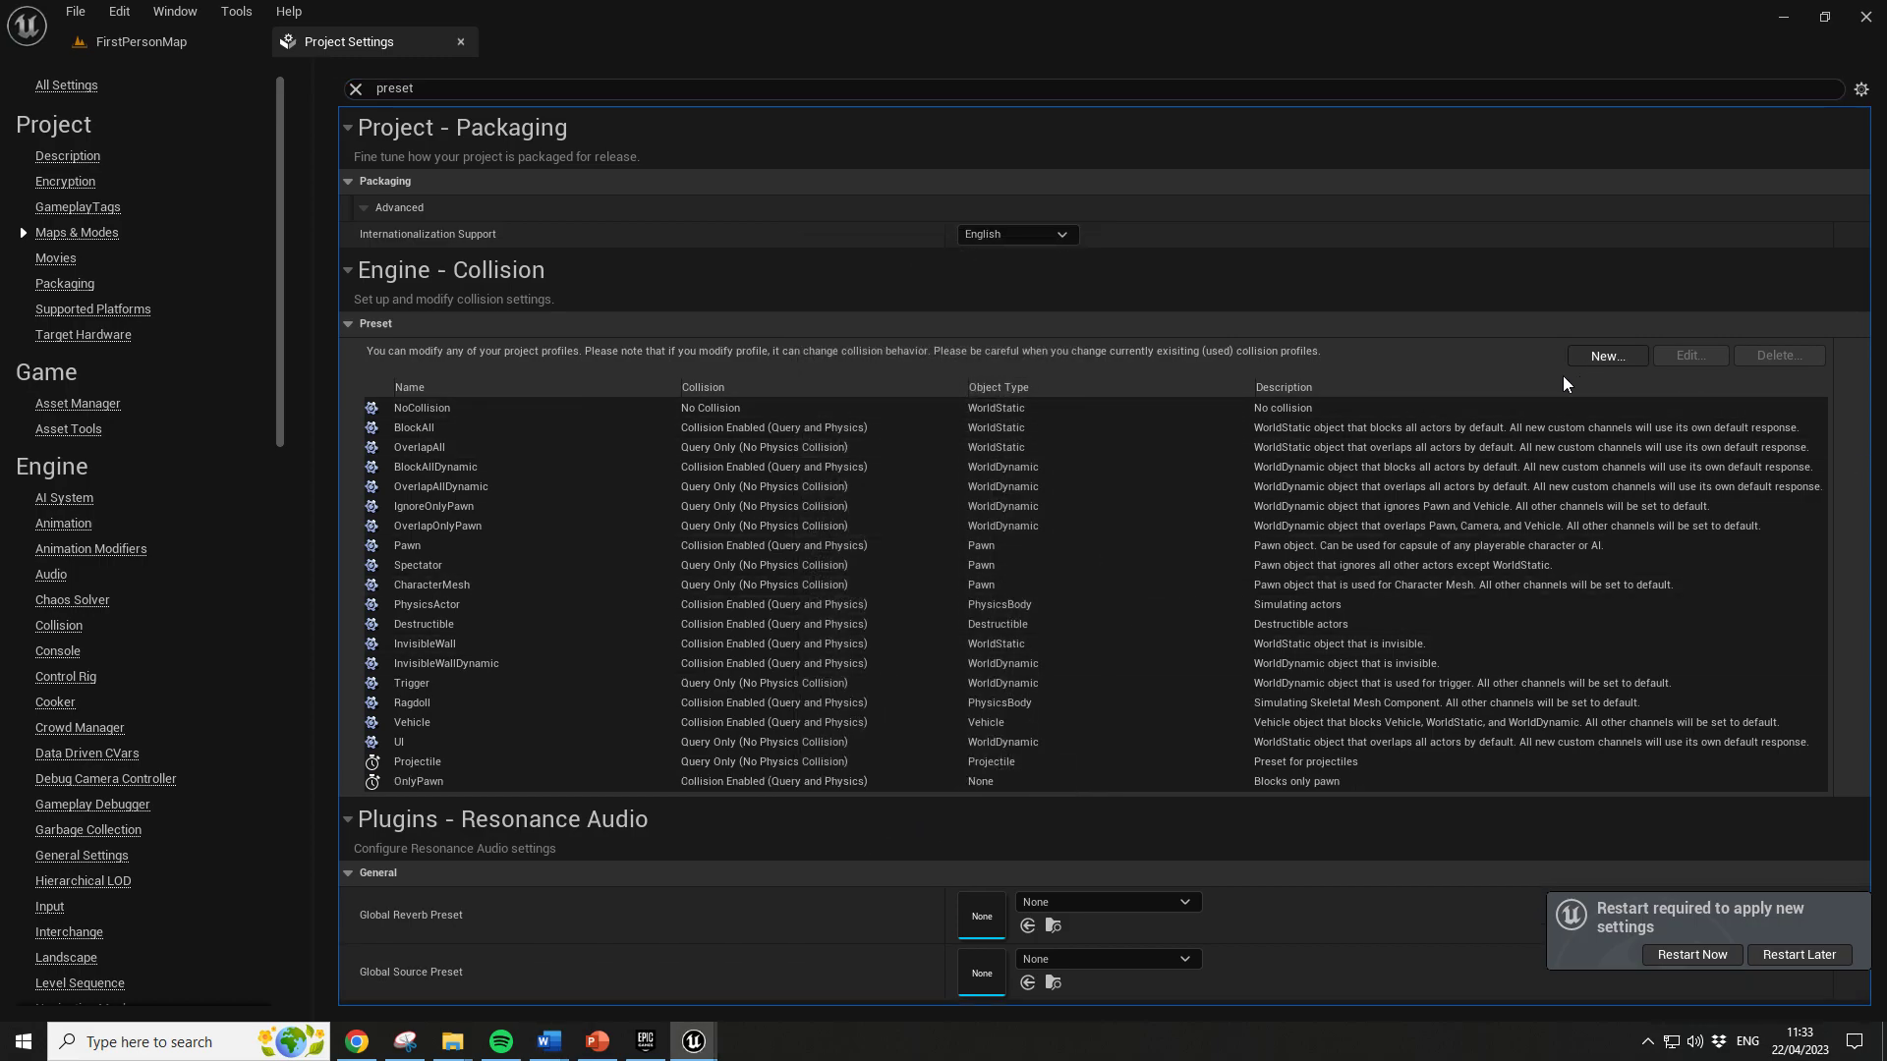
Create a collision profile named OnlyLaser with CollisionEnabled set to Collision Enabled (Query and Physics), consulting the setup guide for the name
left_click(1600, 358)
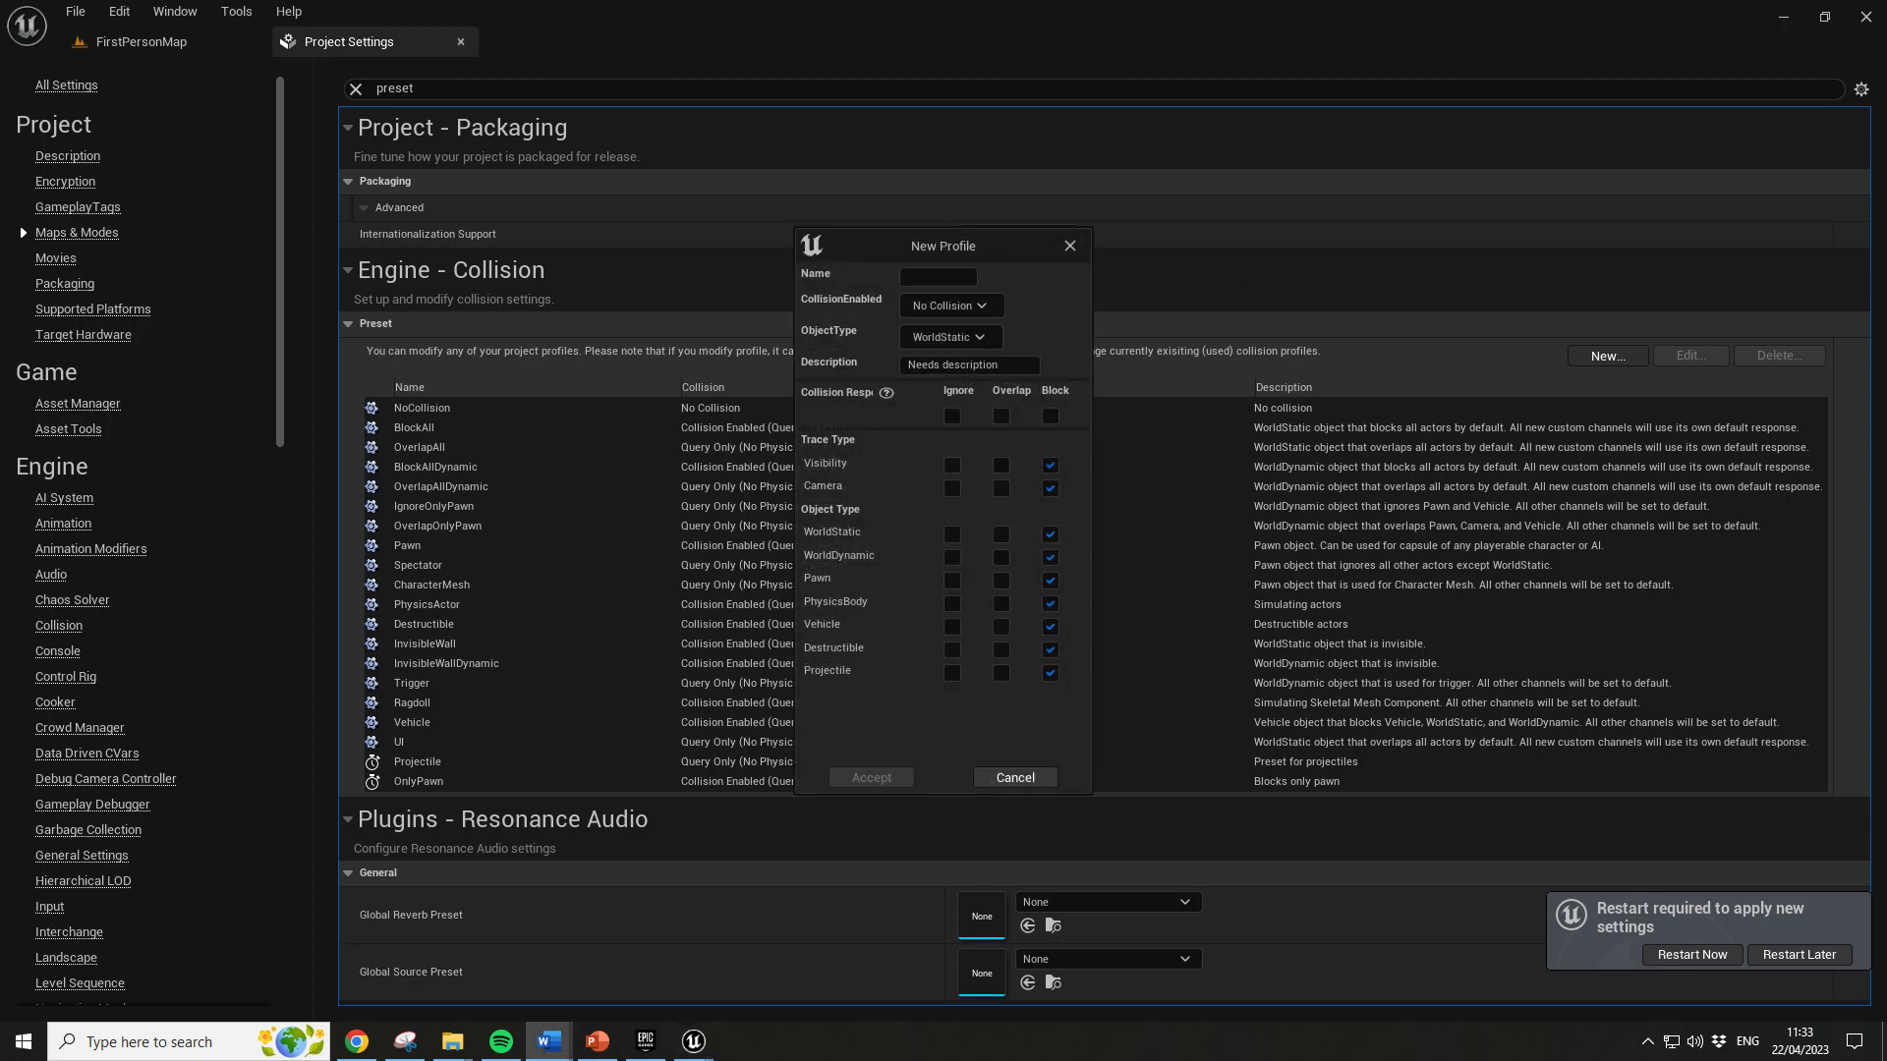
key("alt+Tab")
type("OnlyLaser")
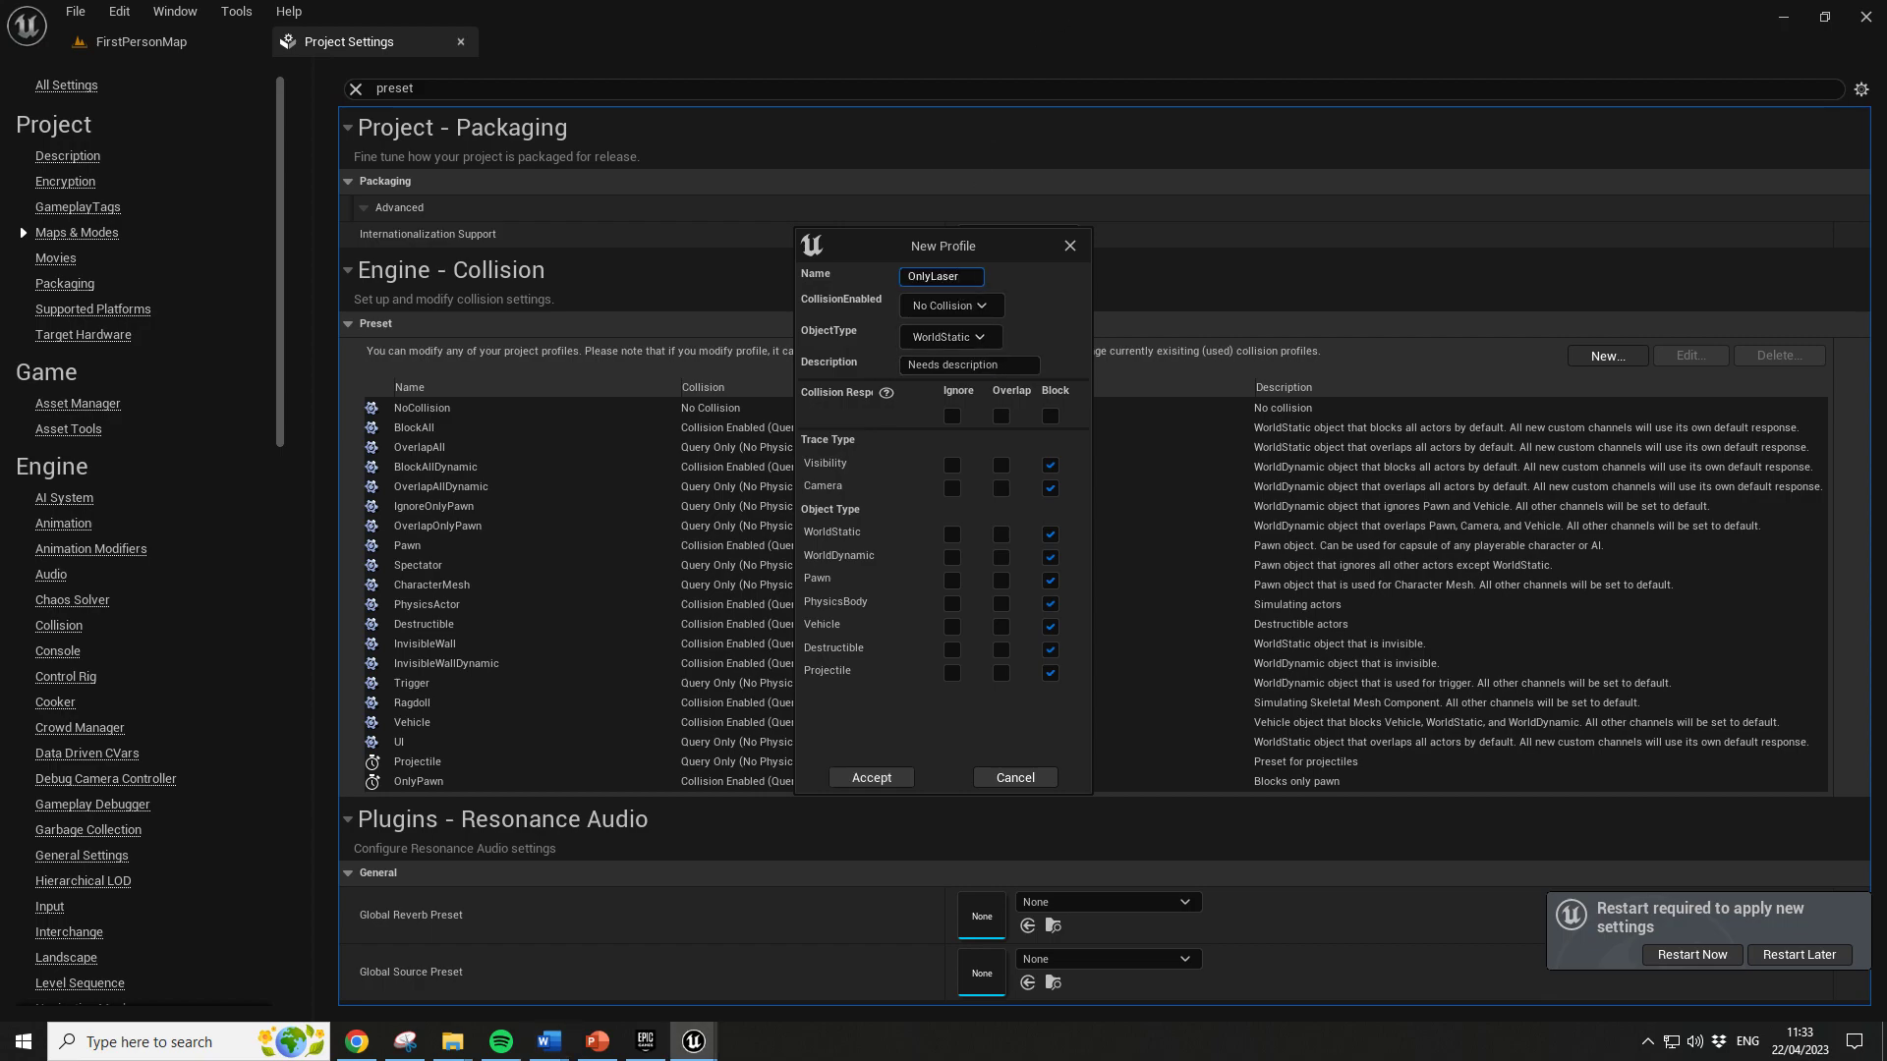
left_click(953, 306)
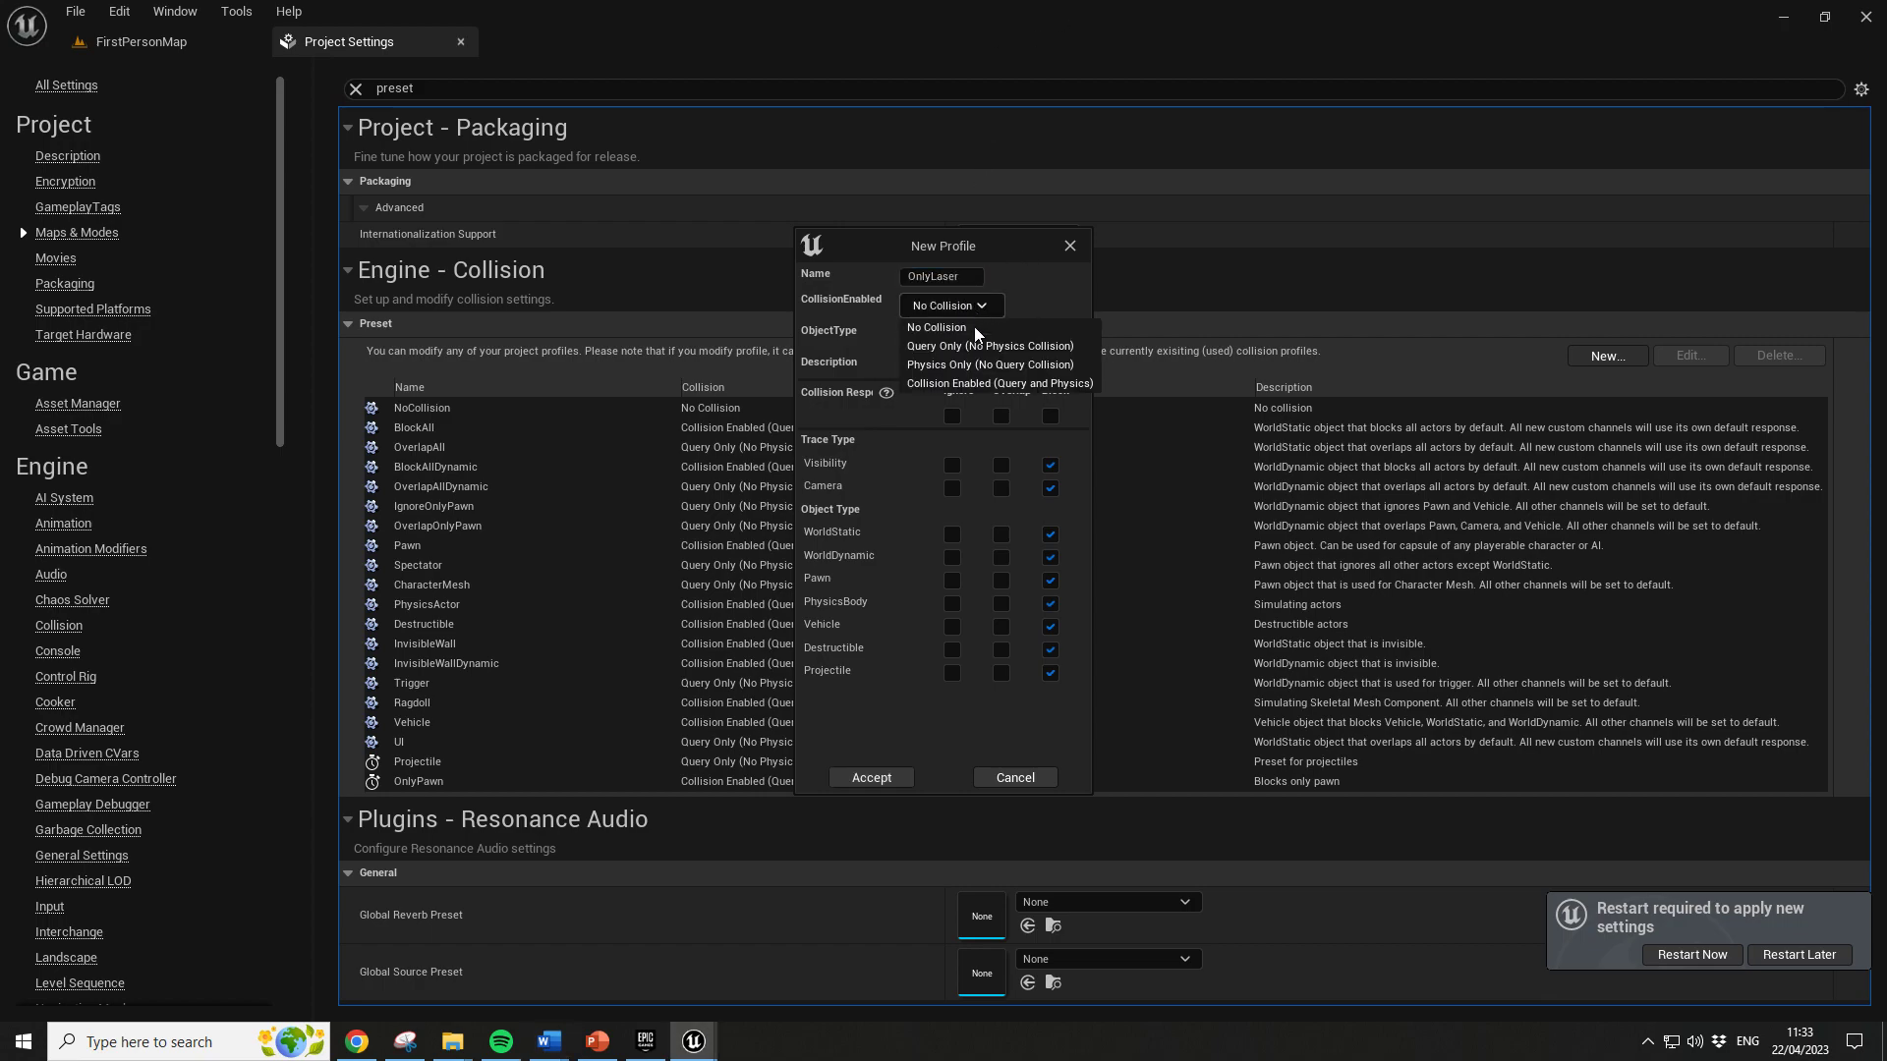
left_click(1002, 385)
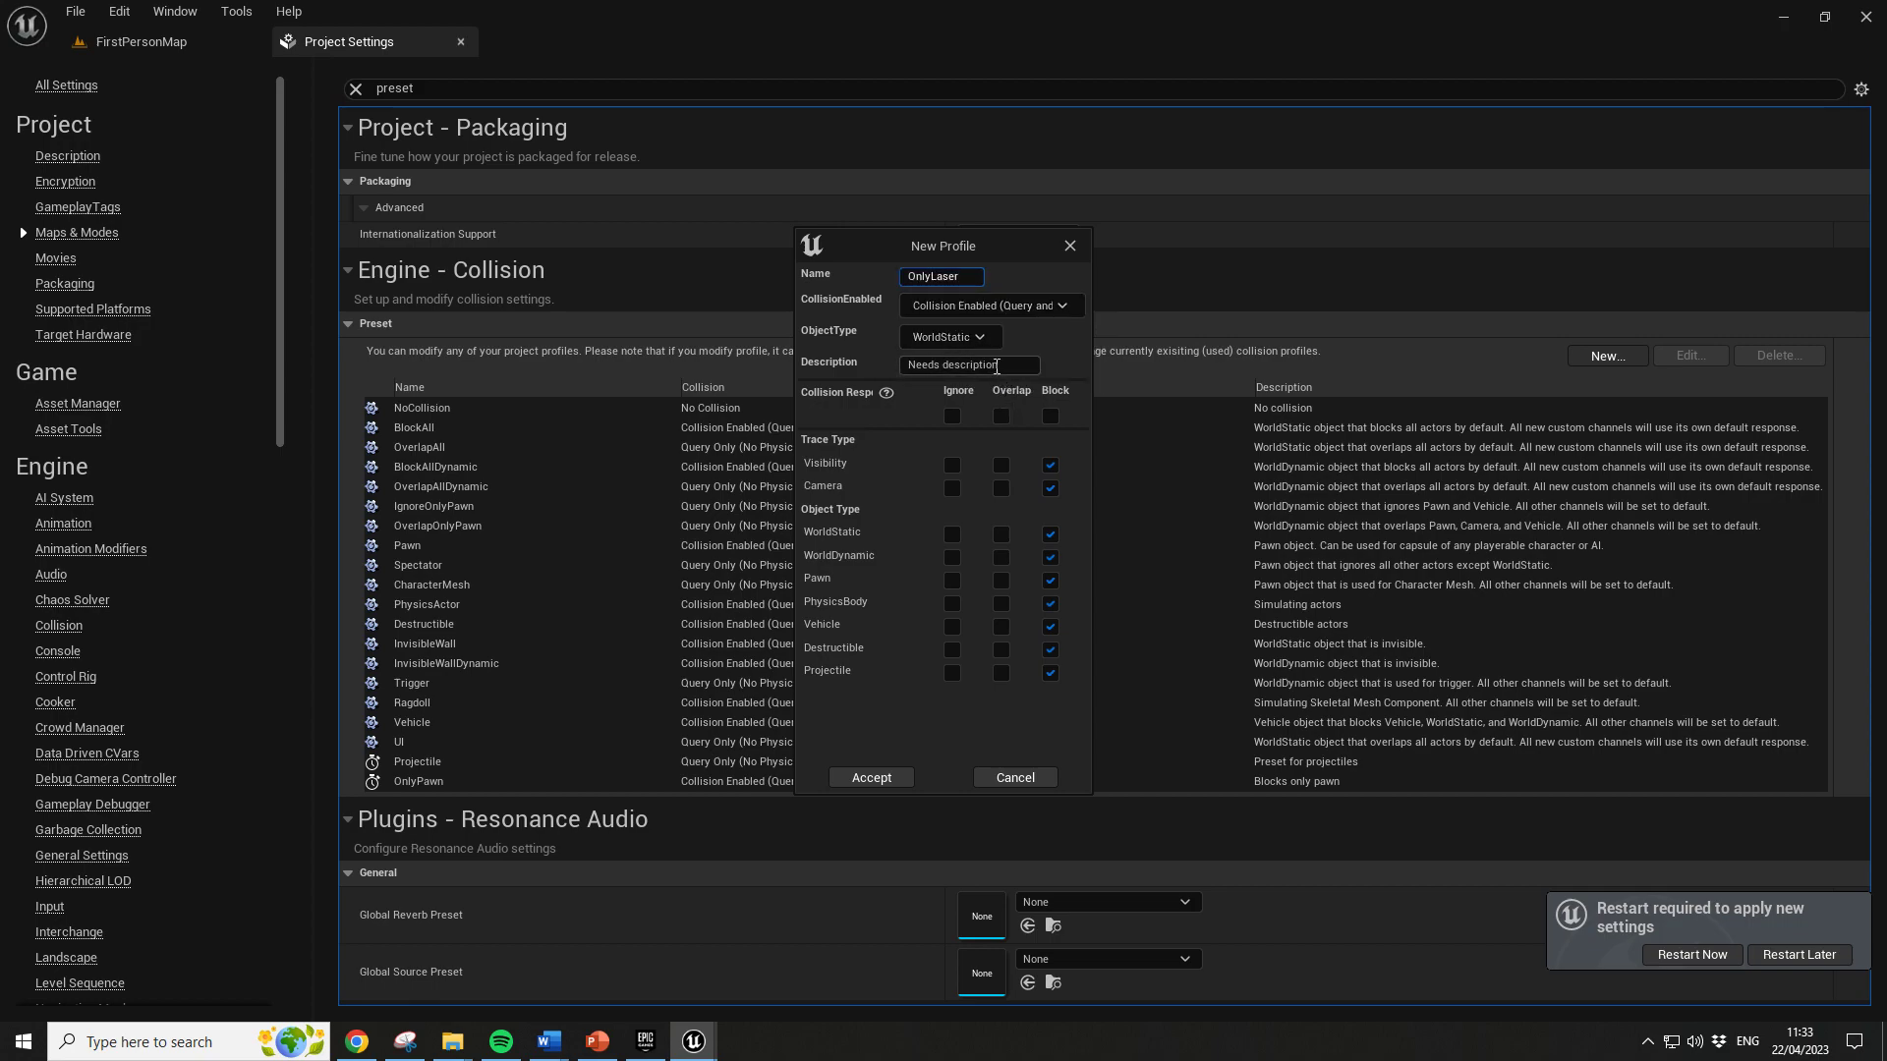
Replace the OnlyLaser description with "Blocks only laser", set its Camera response to Ignore, and save the profile
left_click(996, 365)
key("ctrl+a")
key("BackSpace")
type("Blocks only laser")
left_click(952, 488)
left_click(887, 780)
Create a collision profile named OnlyPhysics, check it against the guide, and set CollisionEnabled to Collision Enabled (Query and Physics)
left_click(1606, 356)
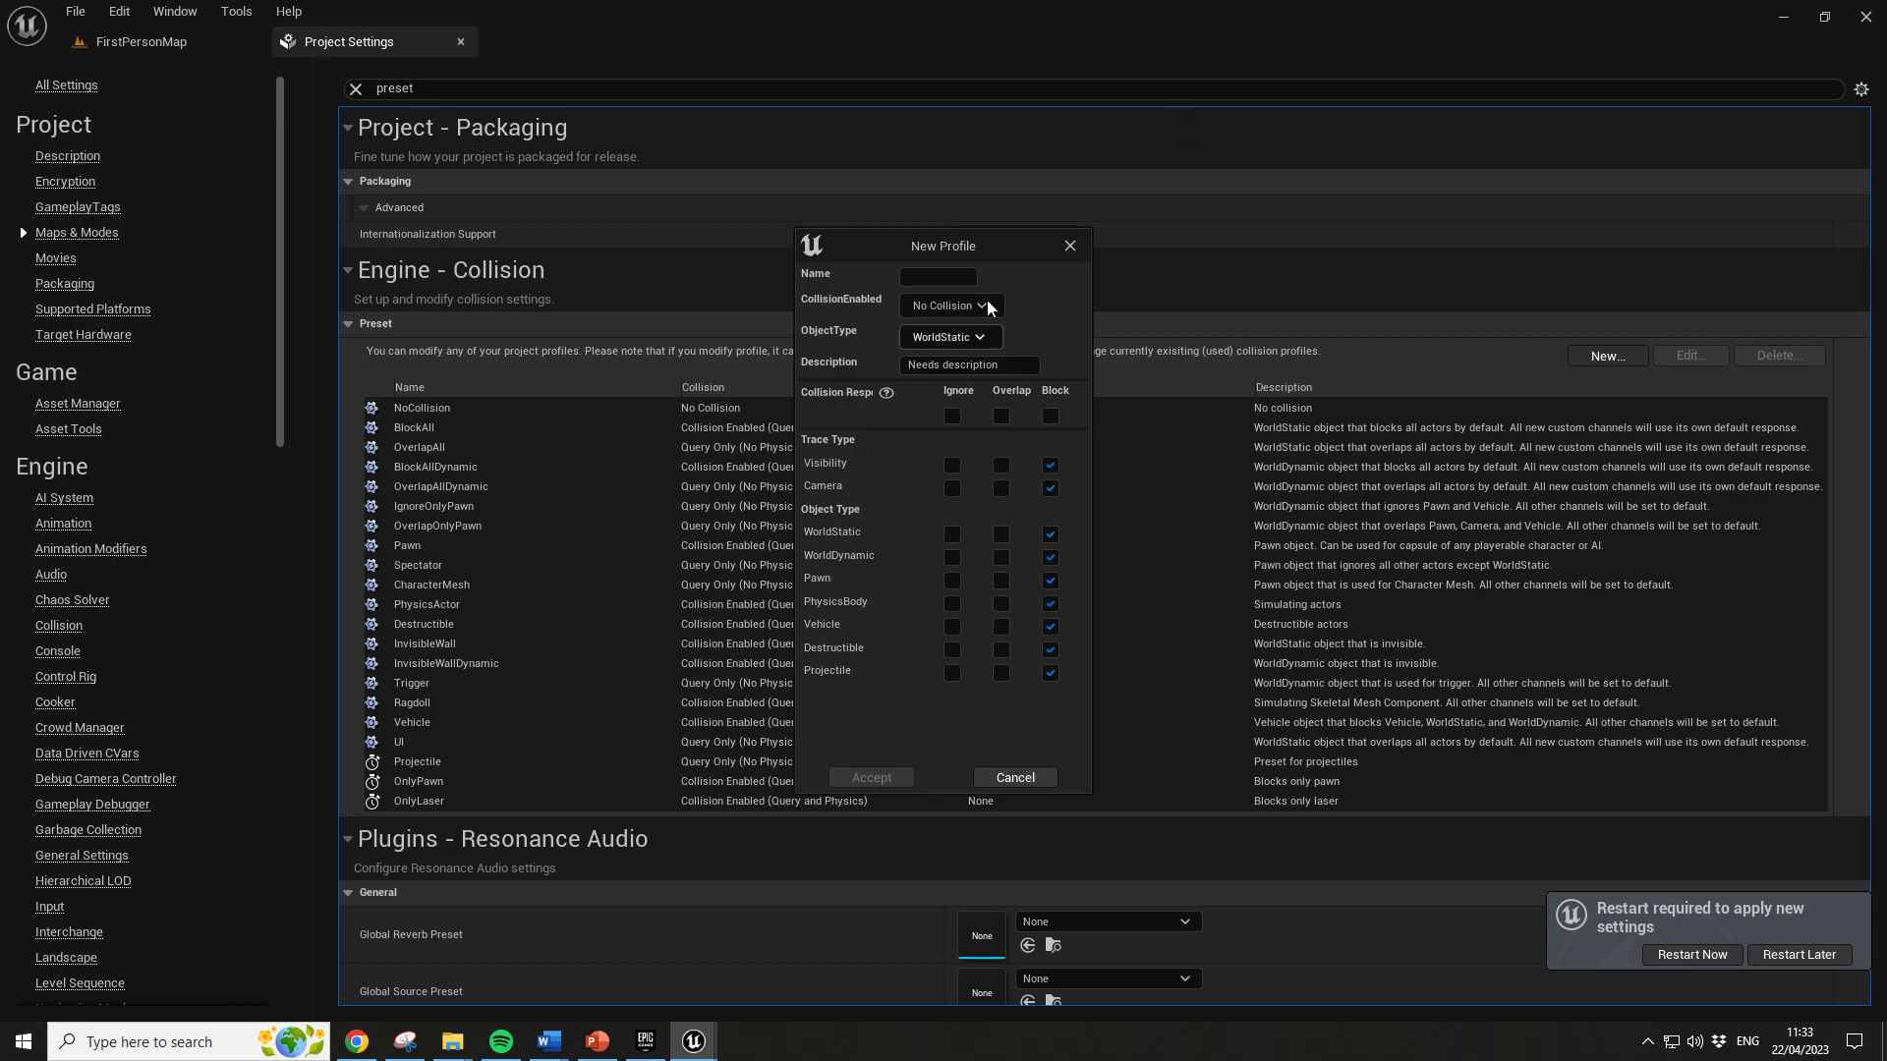
type("OnlyPhysics")
key("alt+Tab")
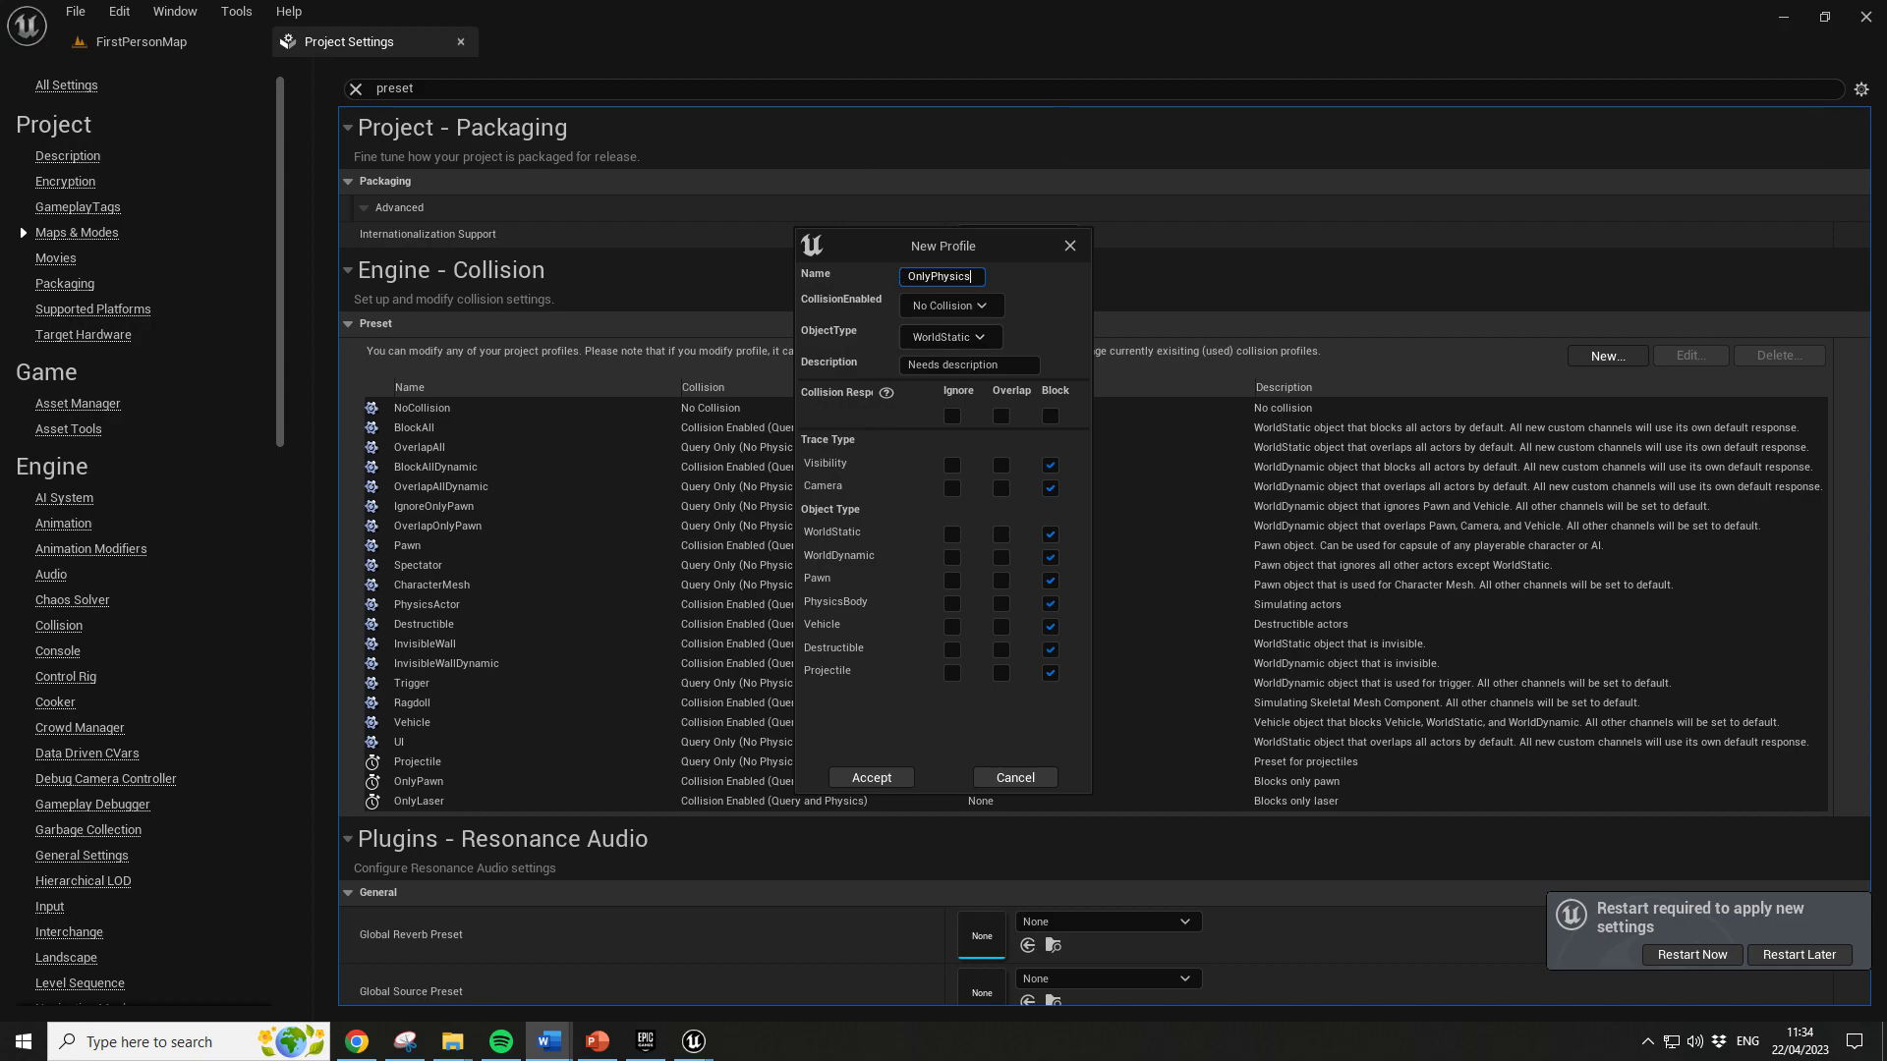
left_click(949, 306)
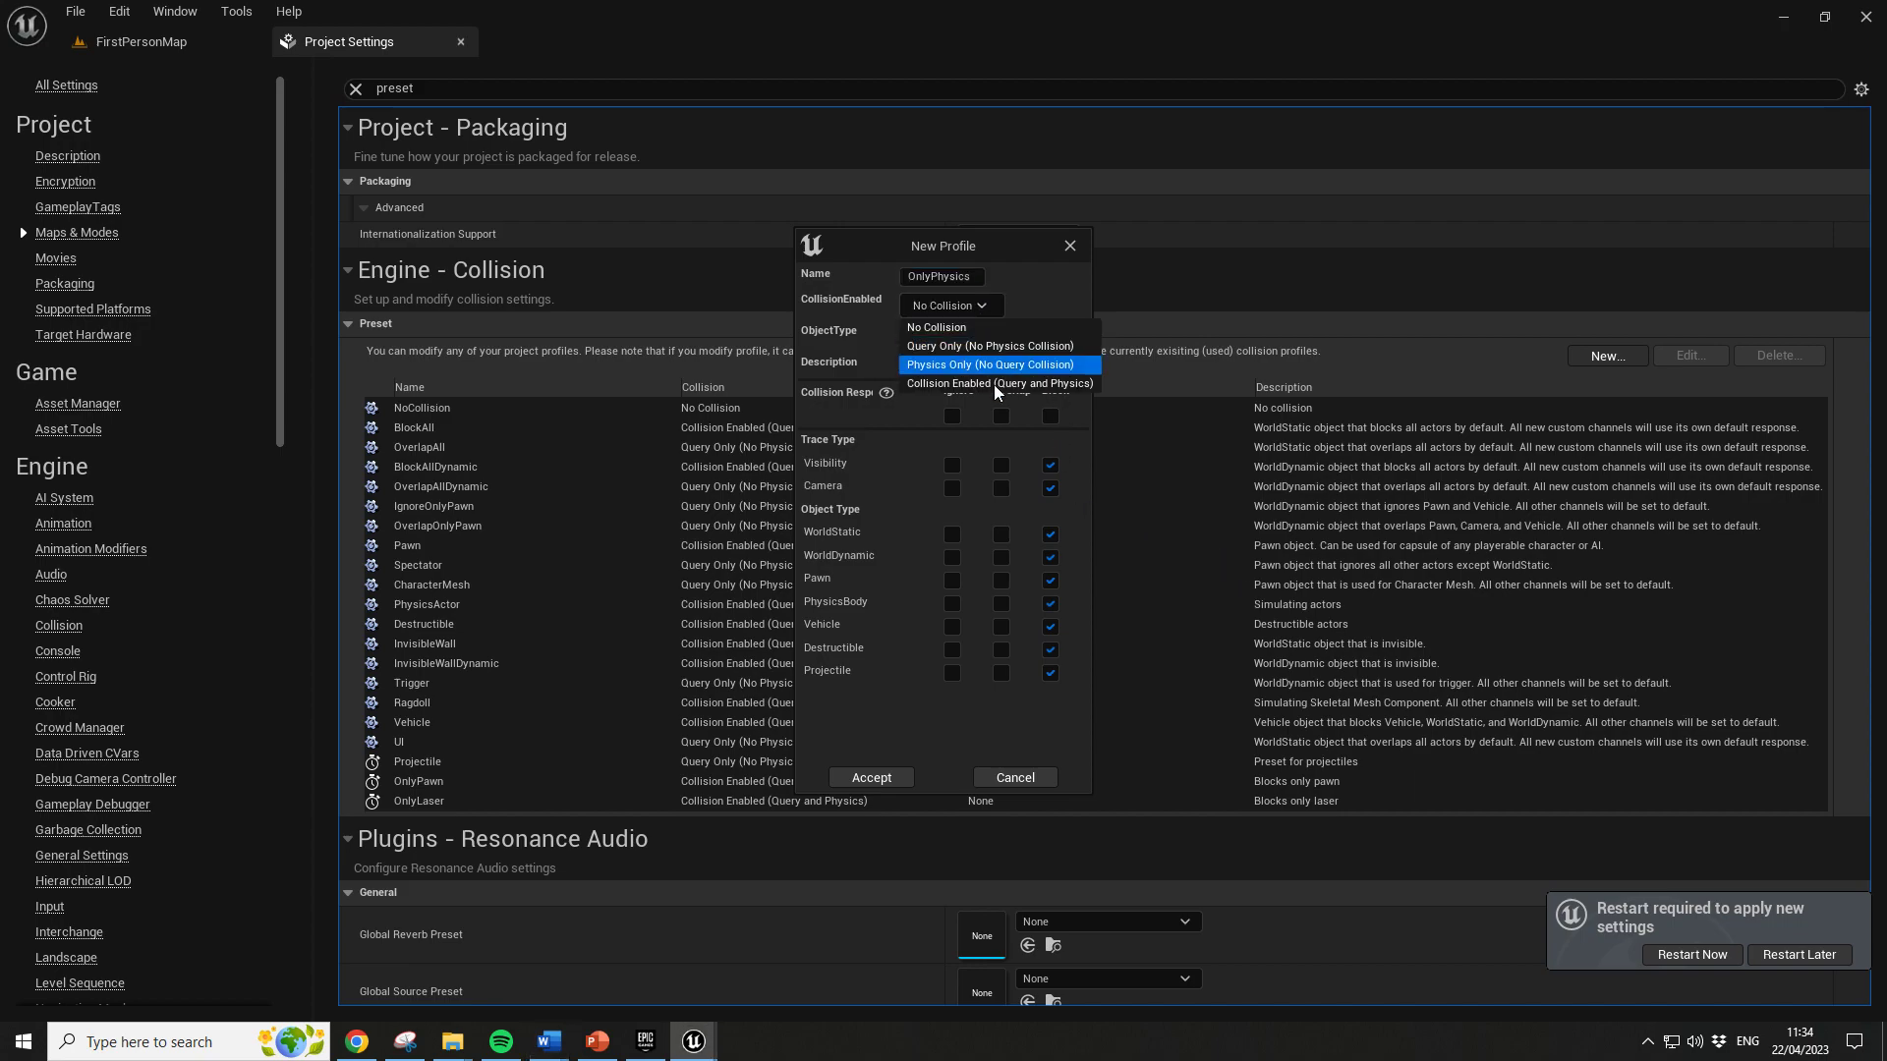
left_click(991, 383)
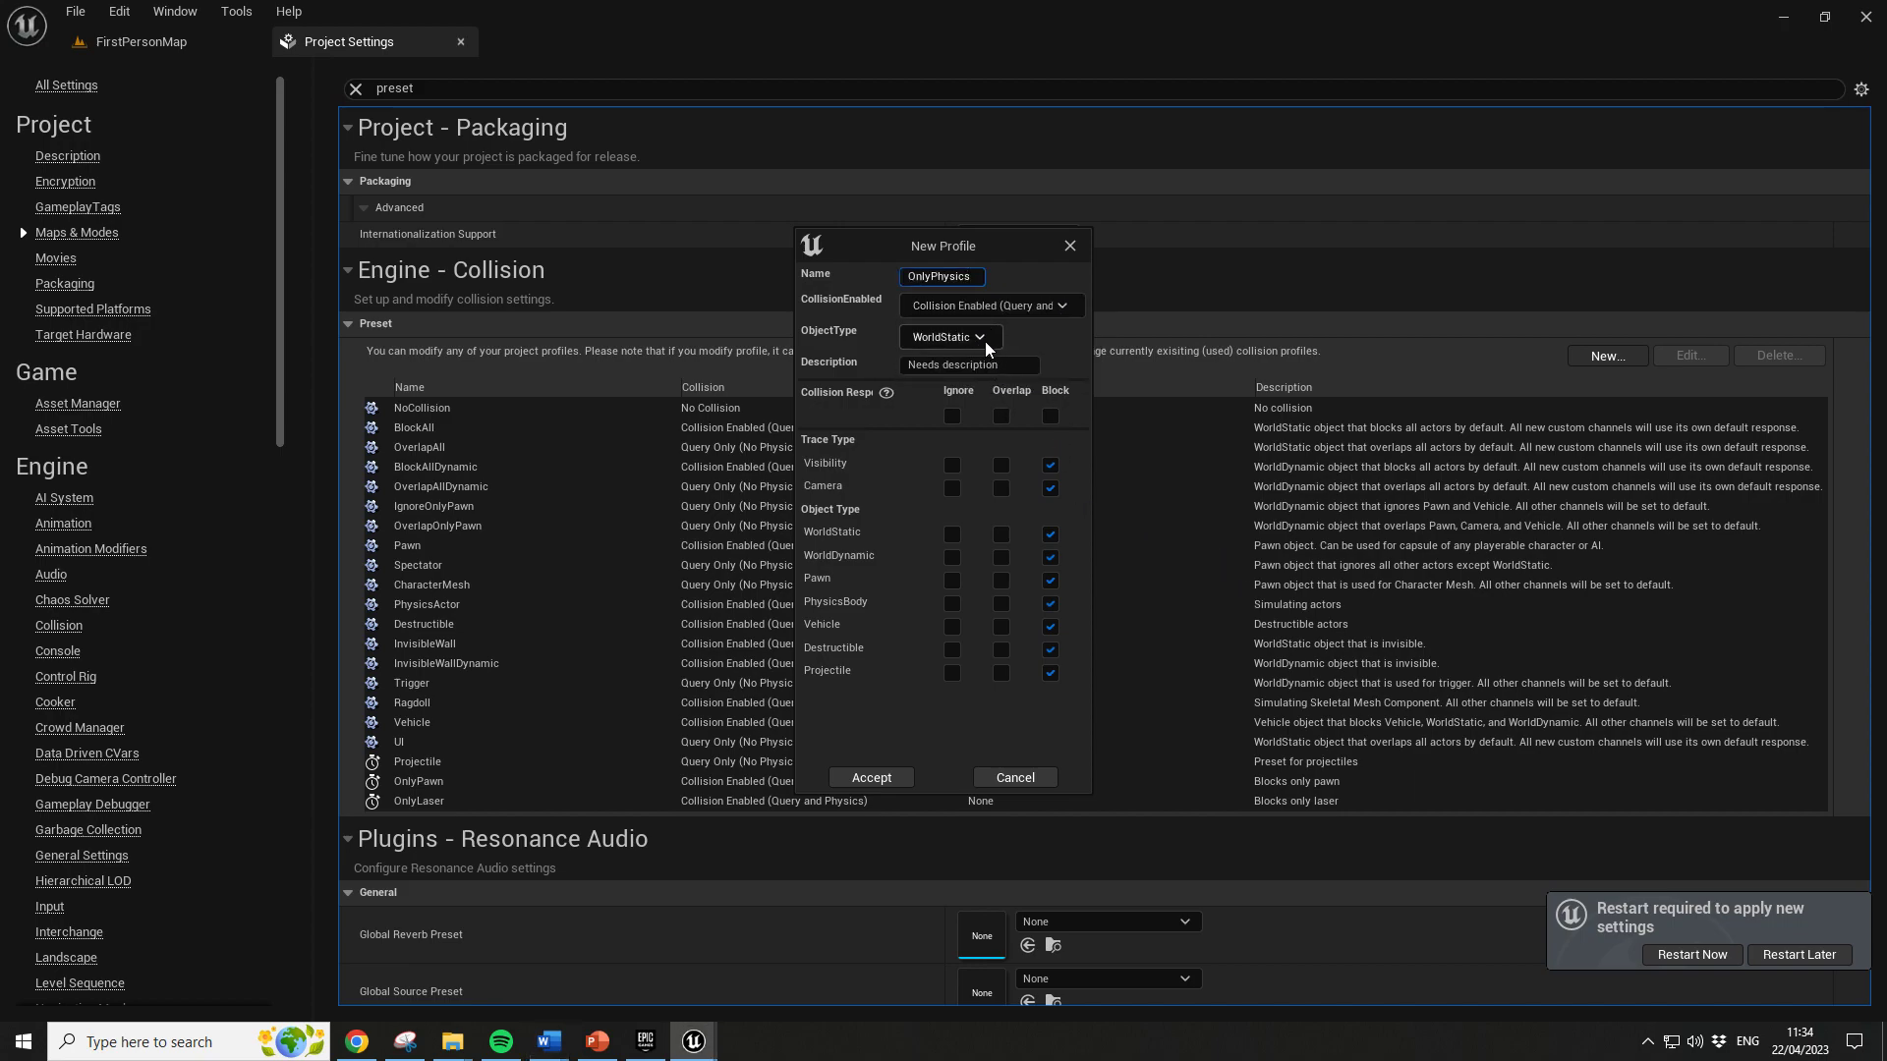
Replace the OnlyPhysics description with "blocks only physucs", set its collision responses to Ignore, and save the profile
left_click(955, 364)
type("Blcoks")
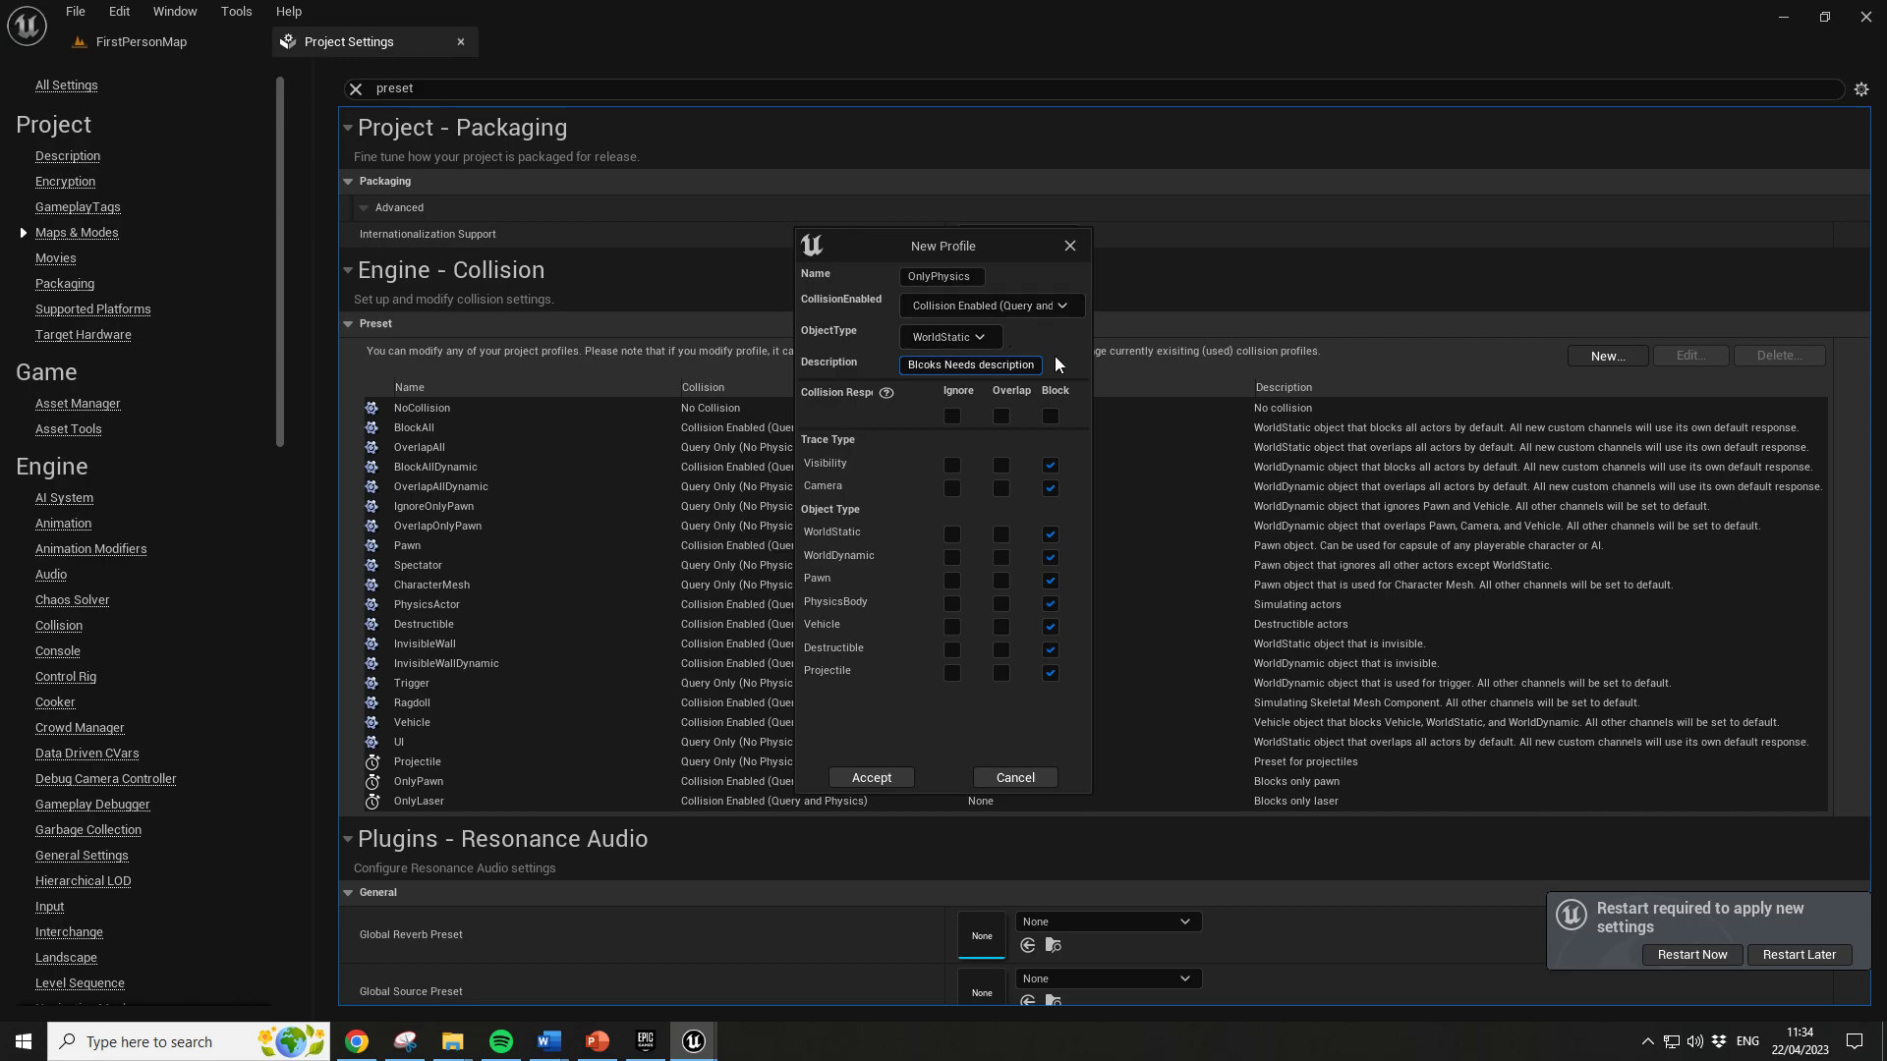
left_click_drag(1038, 365, 902, 365)
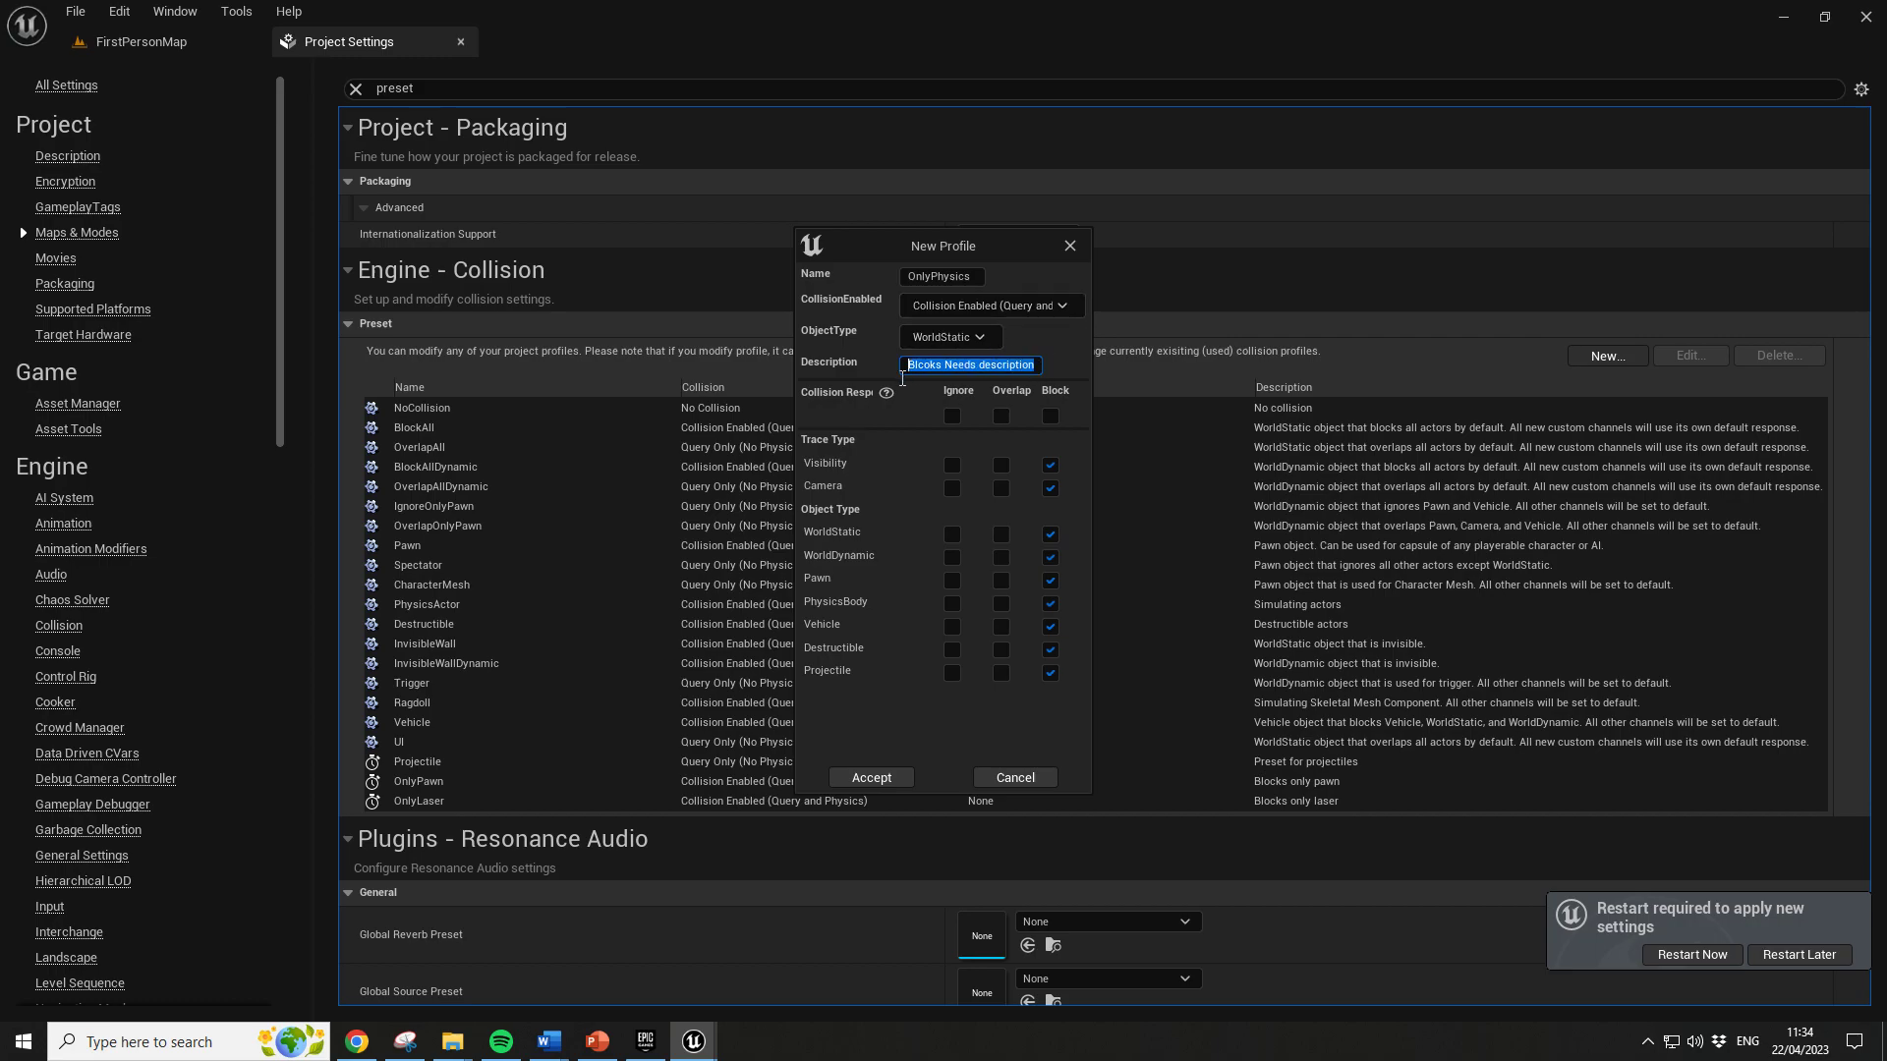
key("BackSpace")
type("blocks only ps")
type("ysucs")
left_click(951, 476)
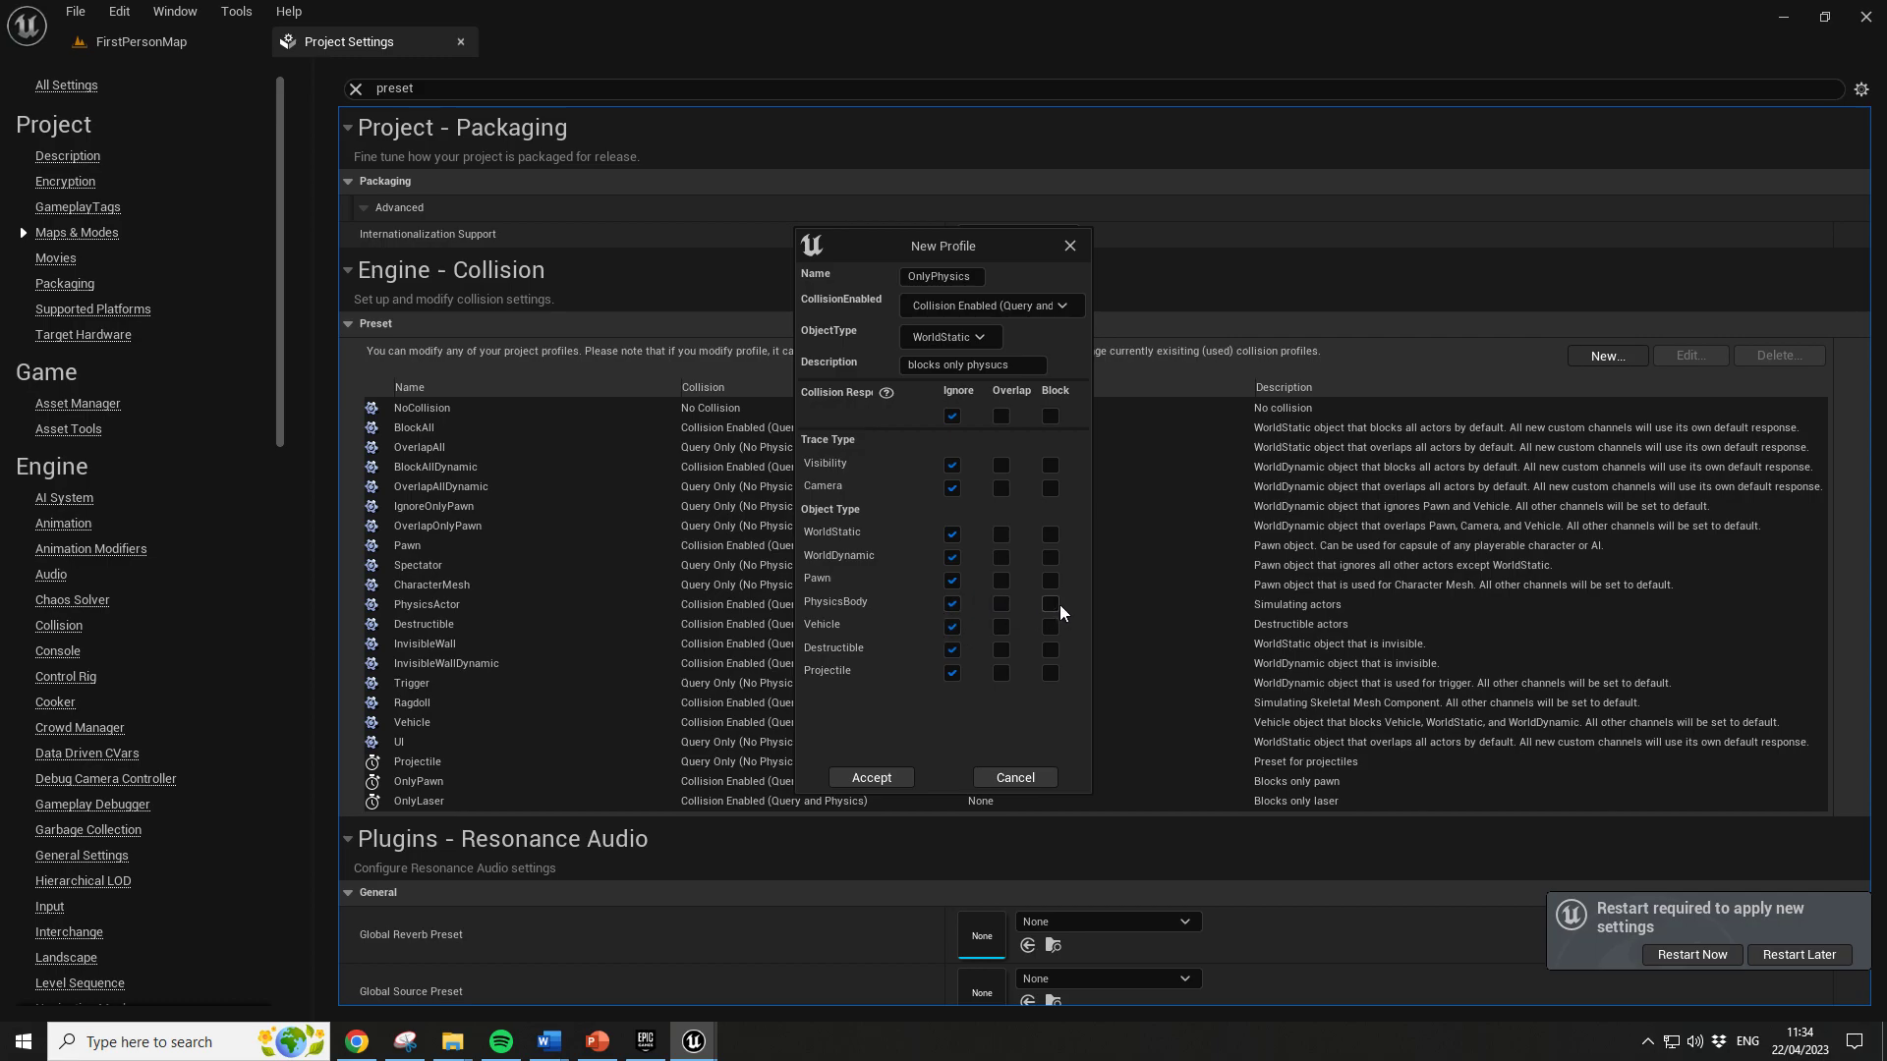
left_click(868, 777)
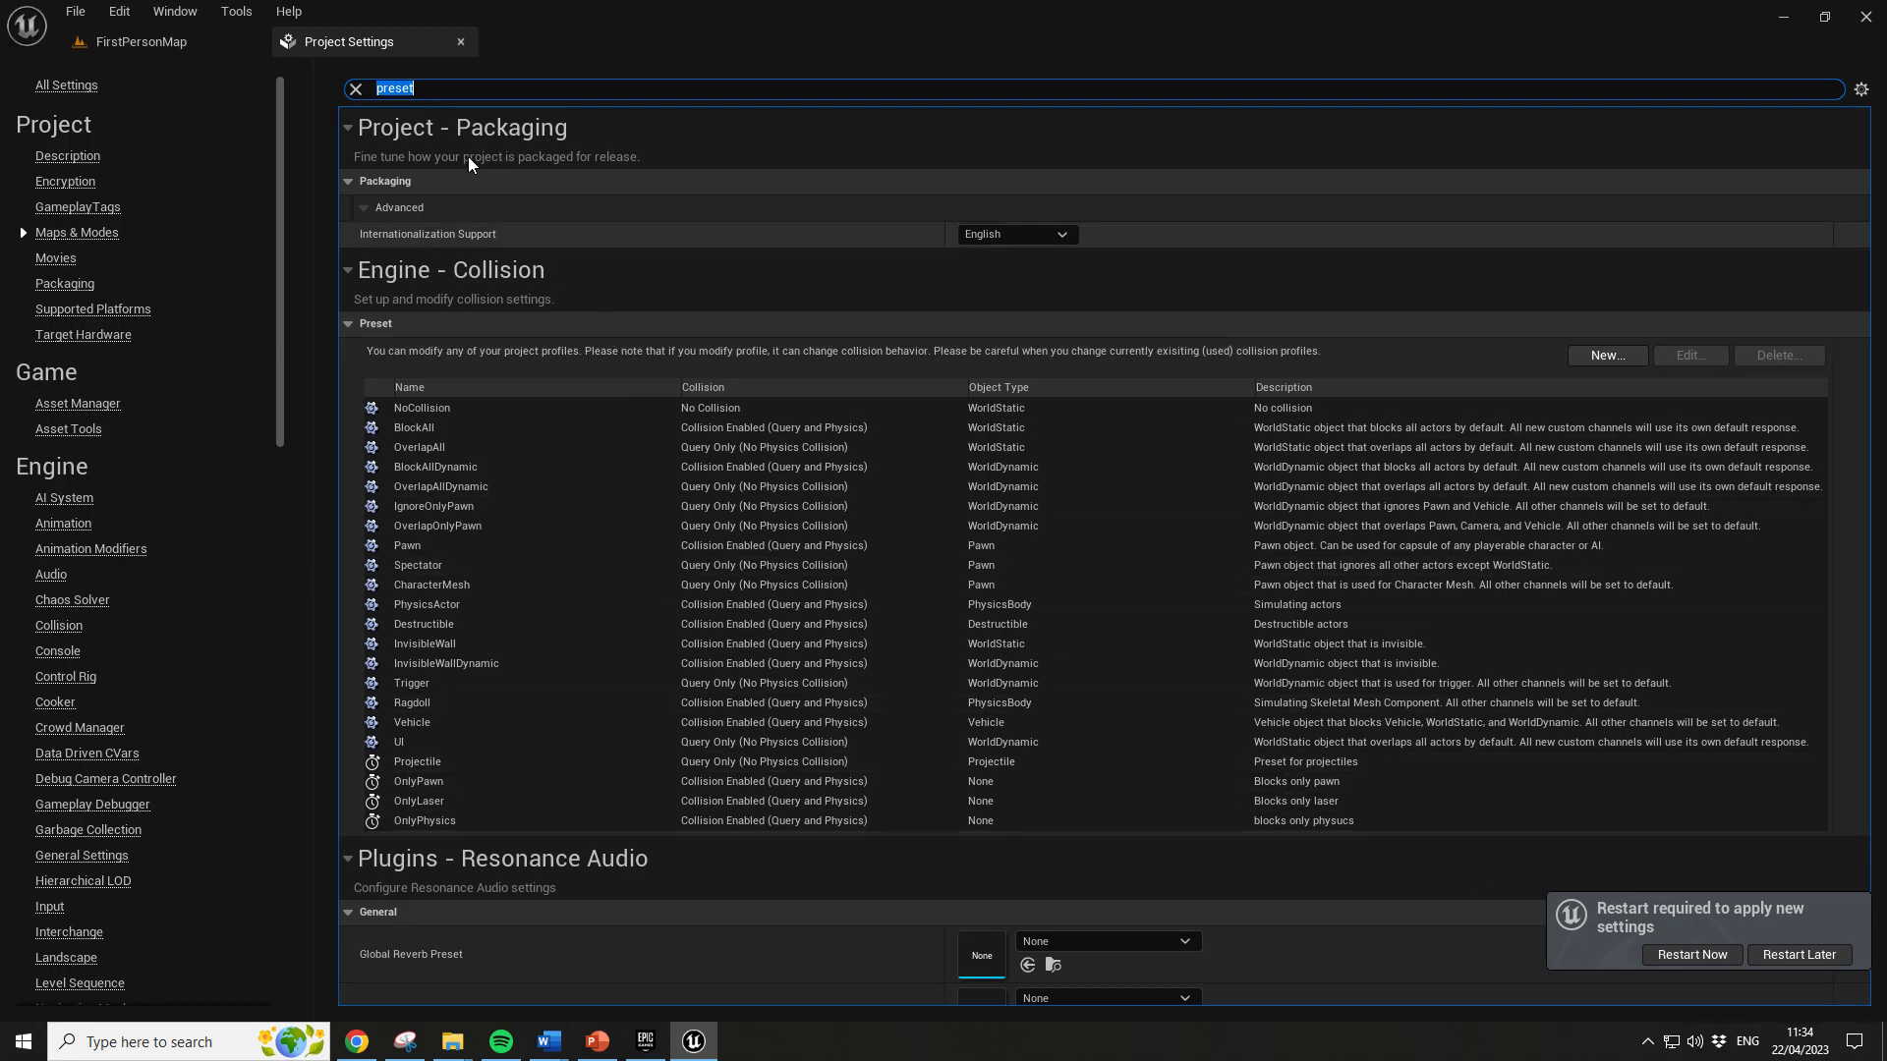
Clear the project settings search, return to FirstPersonMap, and select the Demonstration level in the FPSPuzzleSP/Demo/Maps folder
left_click(360, 90)
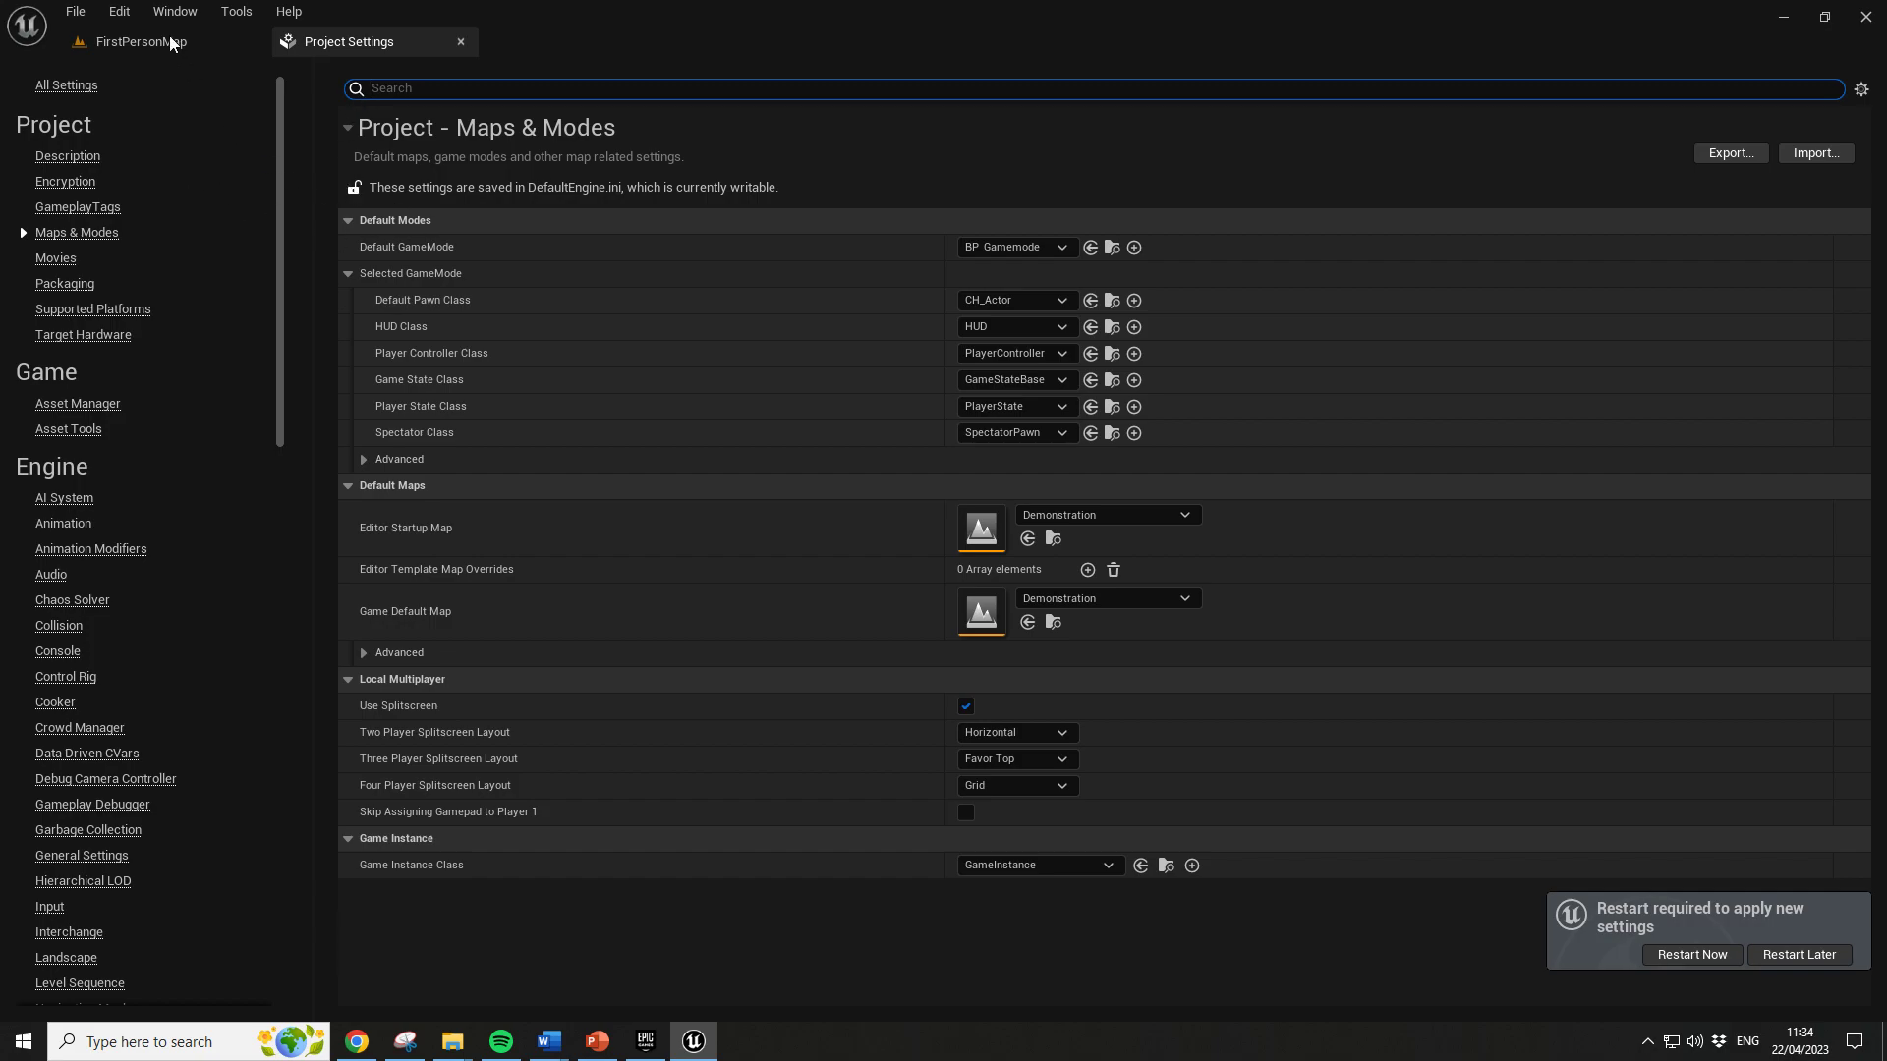
left_click(141, 43)
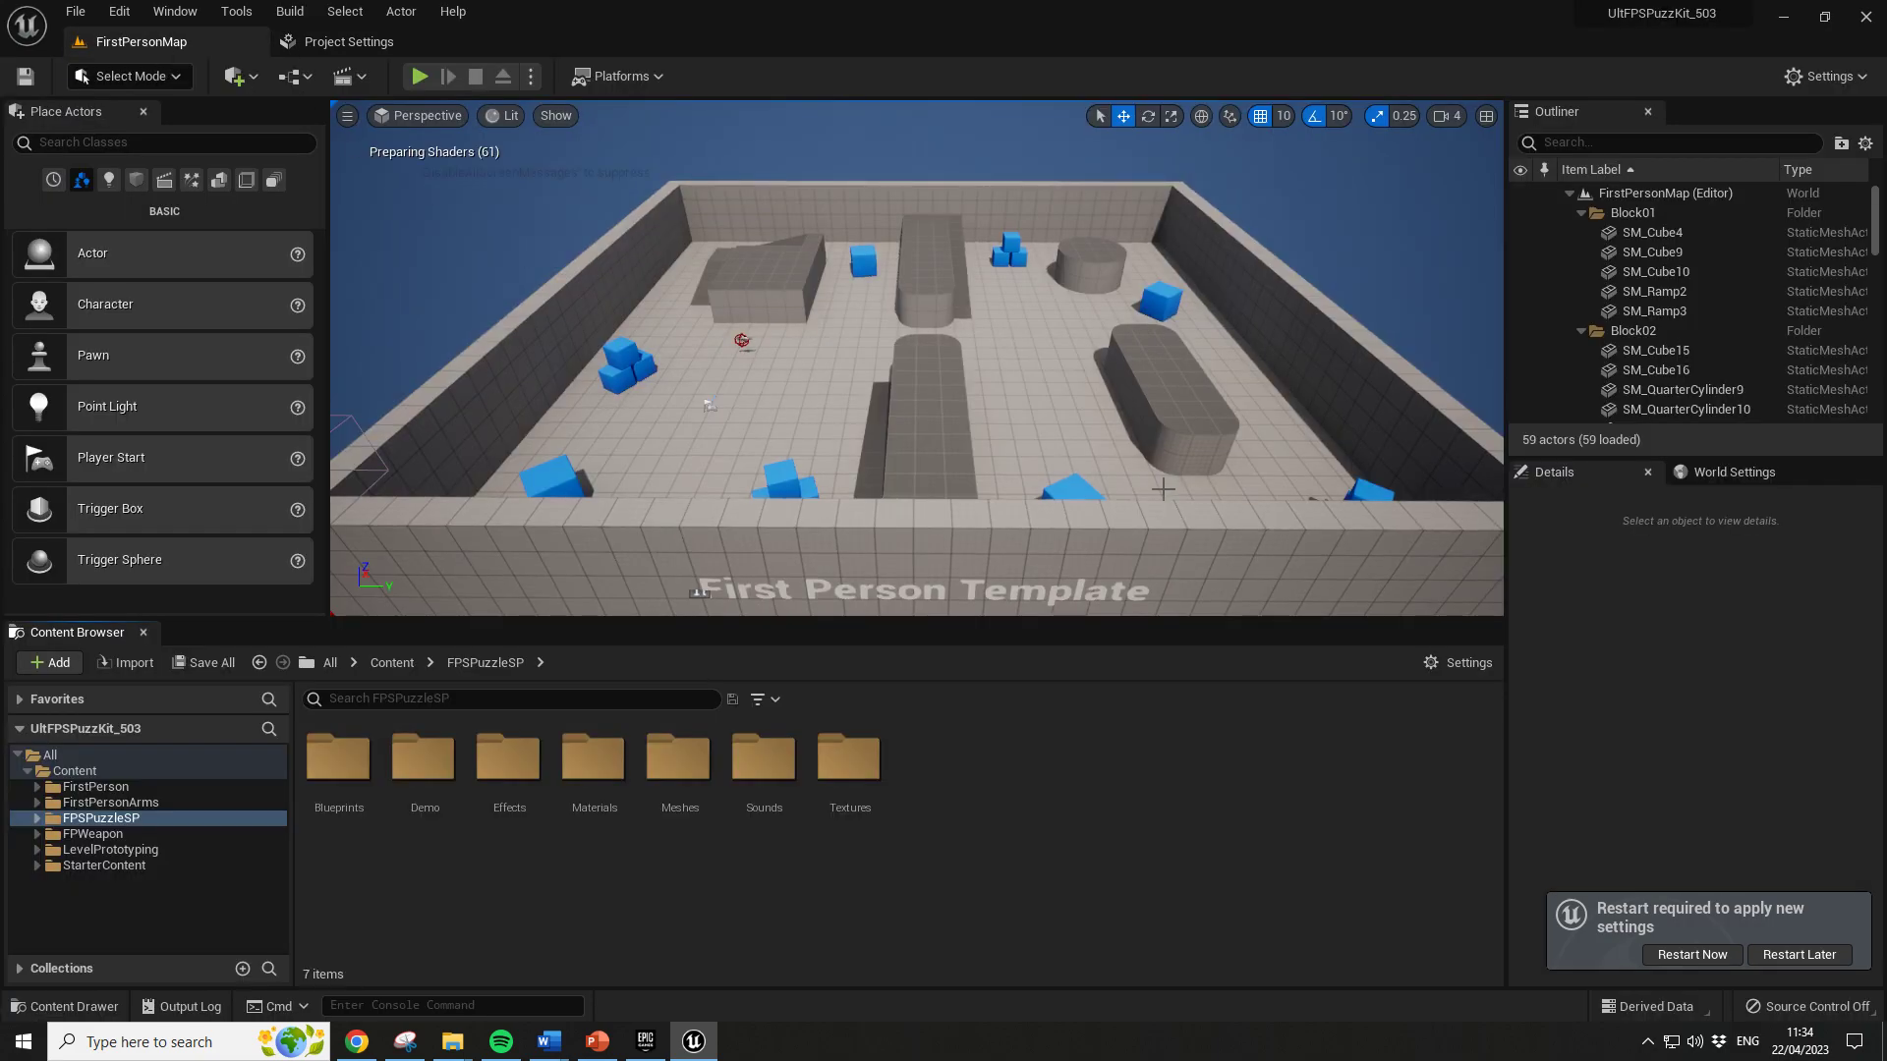
left_click(594, 761)
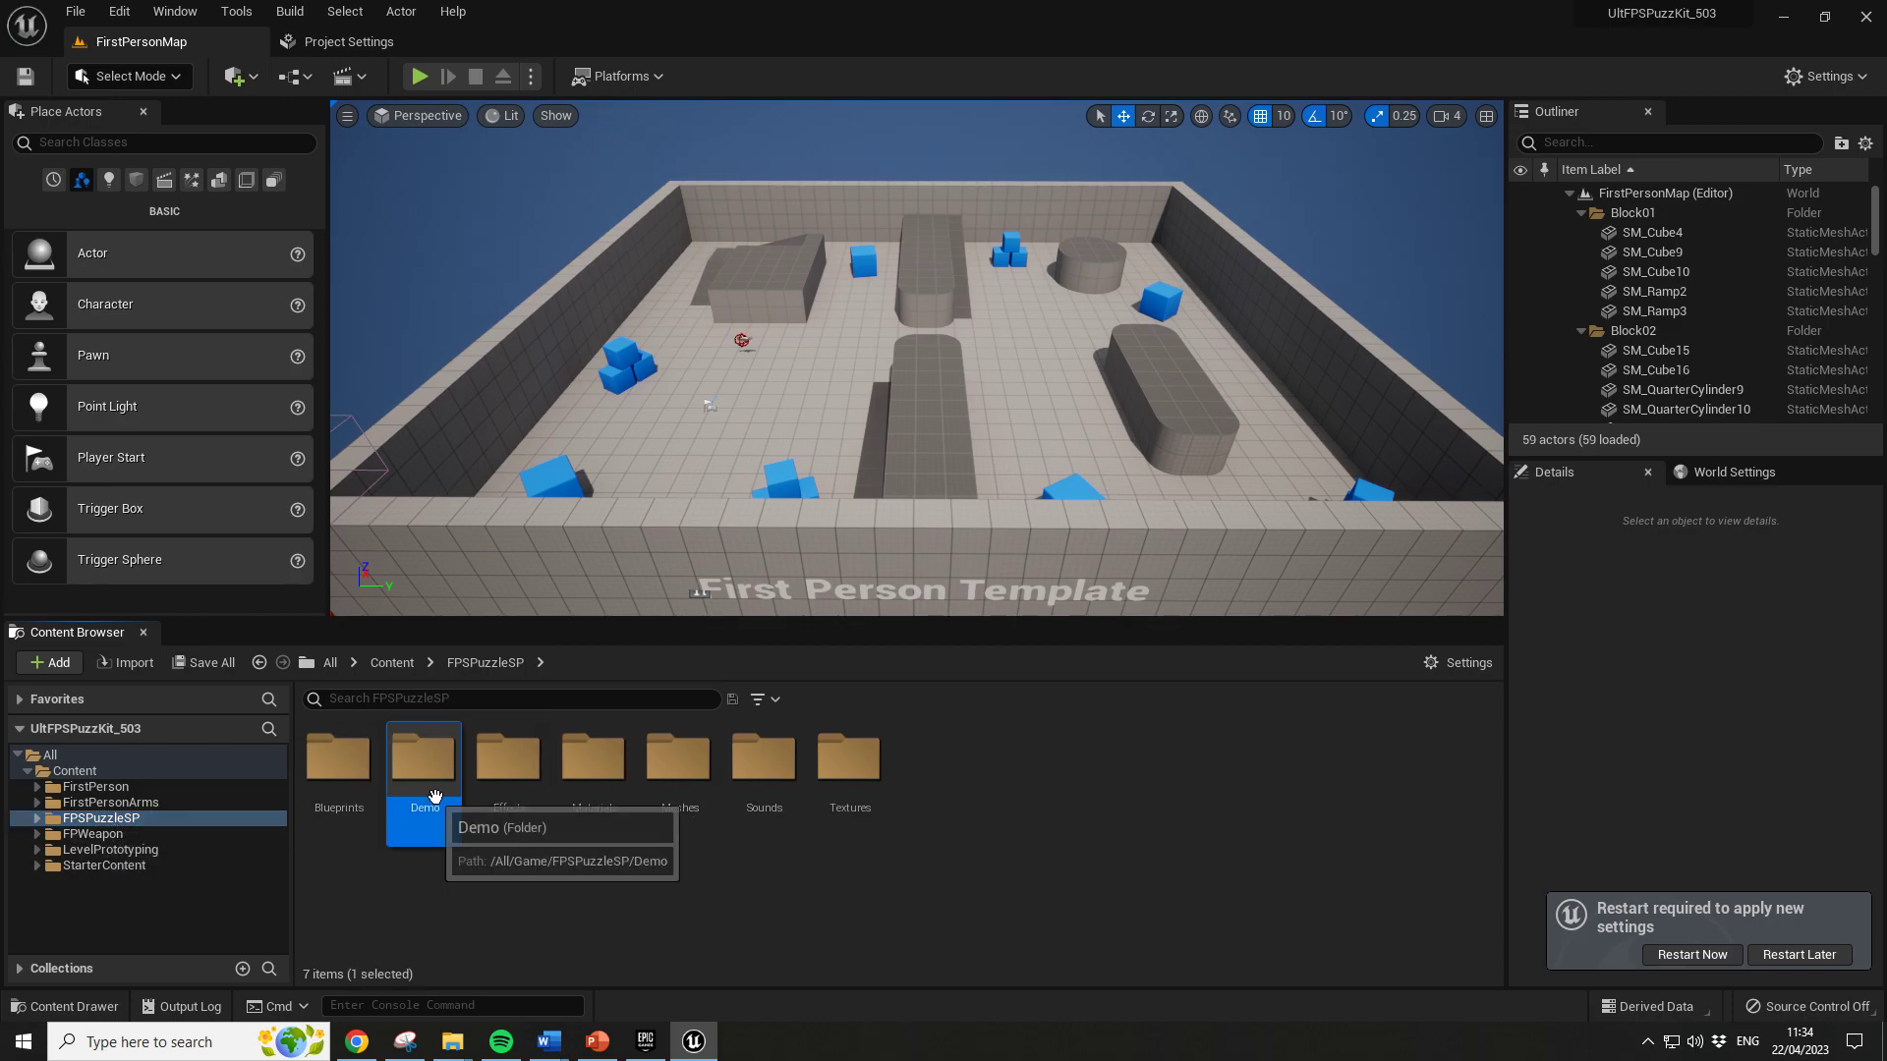
double_click(419, 801)
double_click(419, 777)
left_click(350, 792)
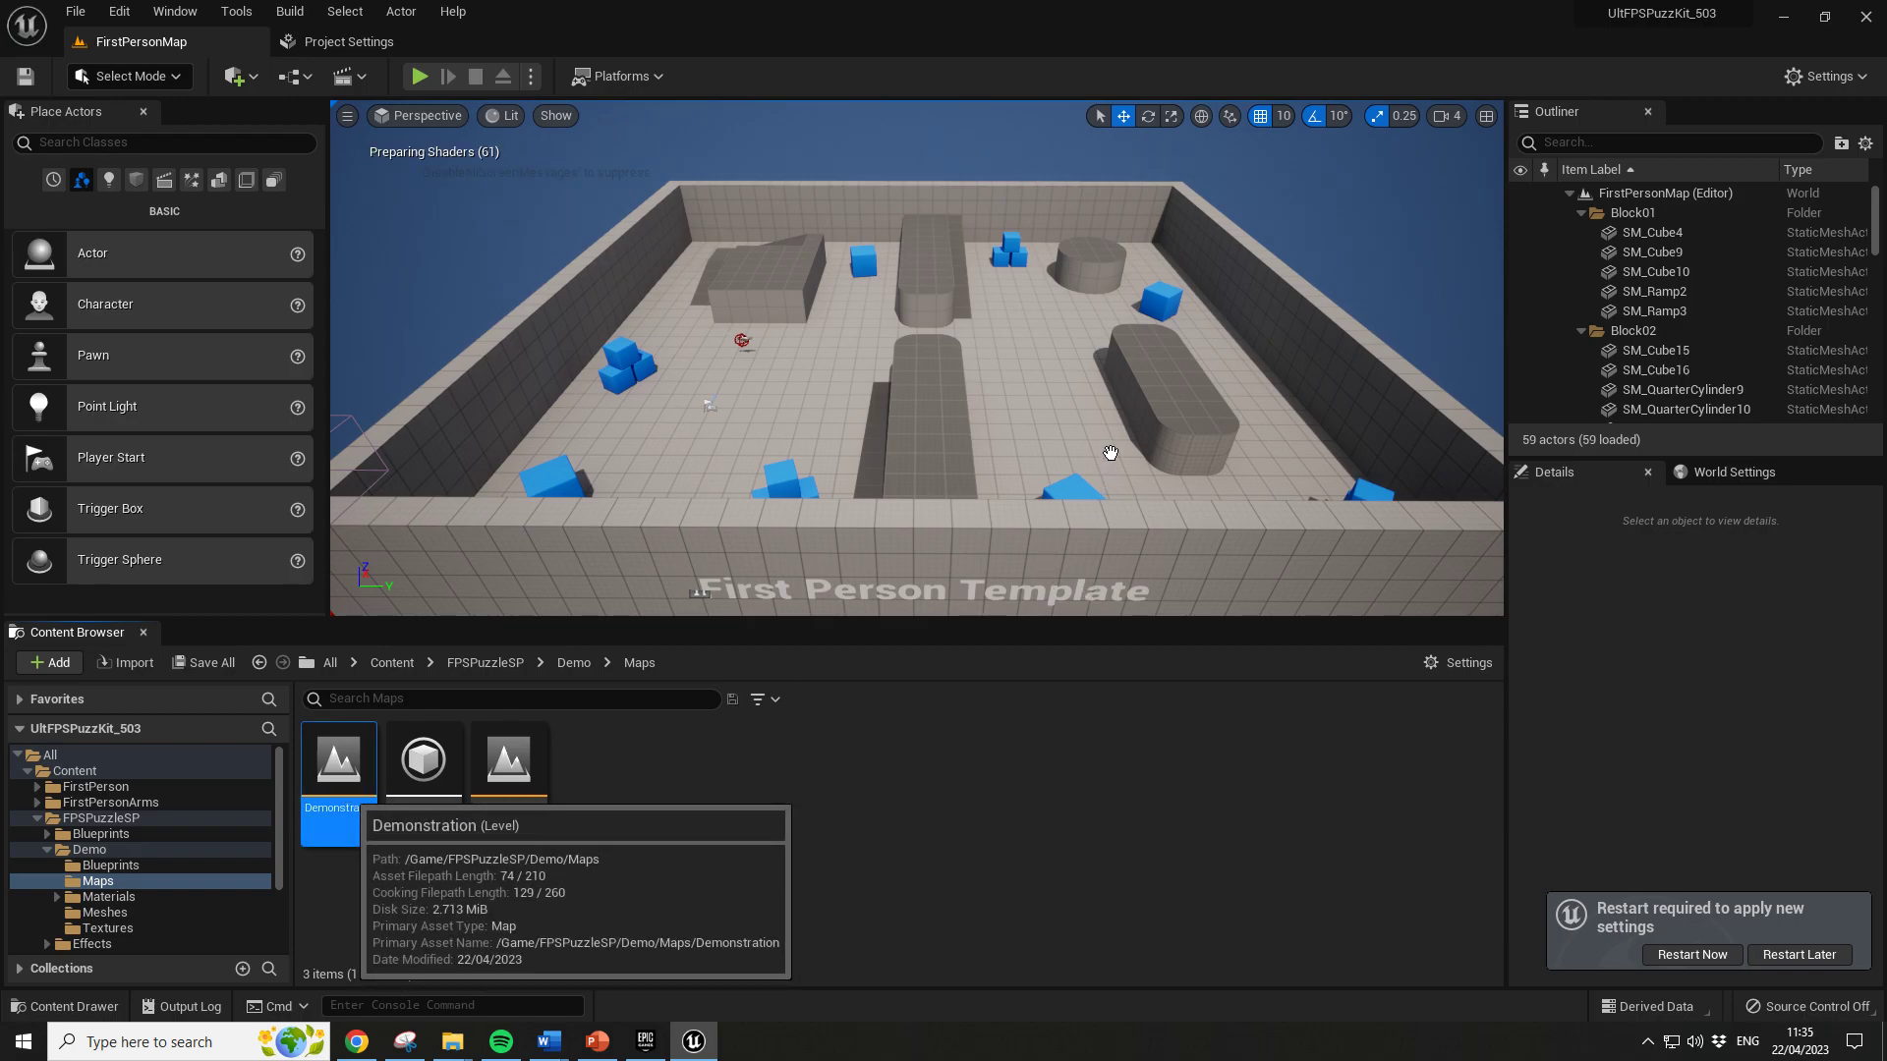